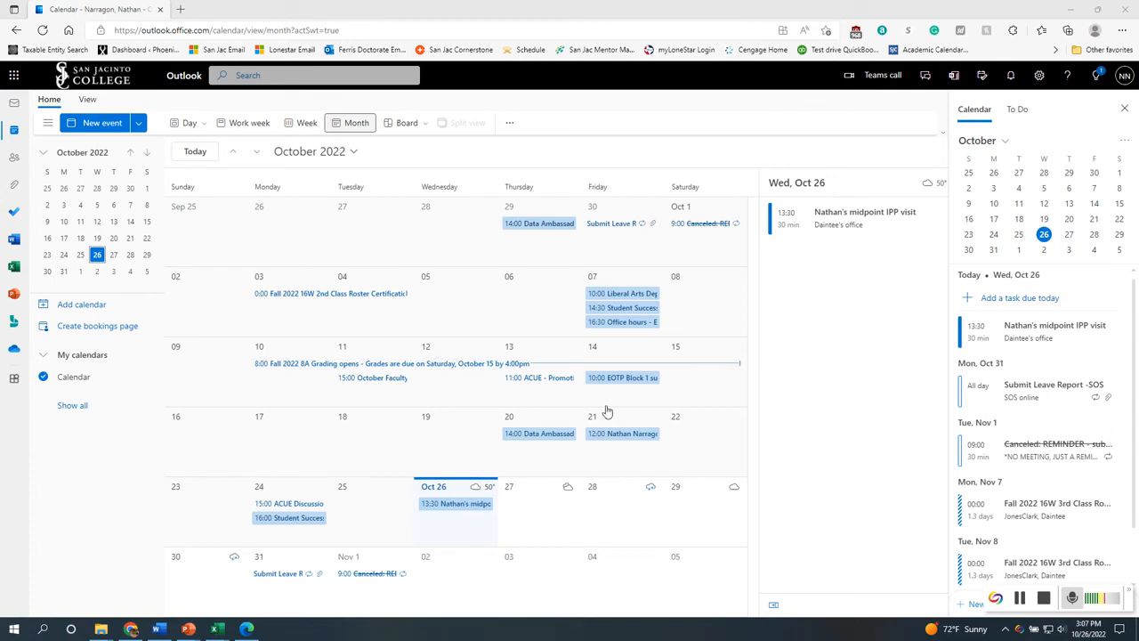
Open the Bookings app and start creating a new Bookings calendar from scratch
{"action": "left_click", "coordinate": [16, 79]}
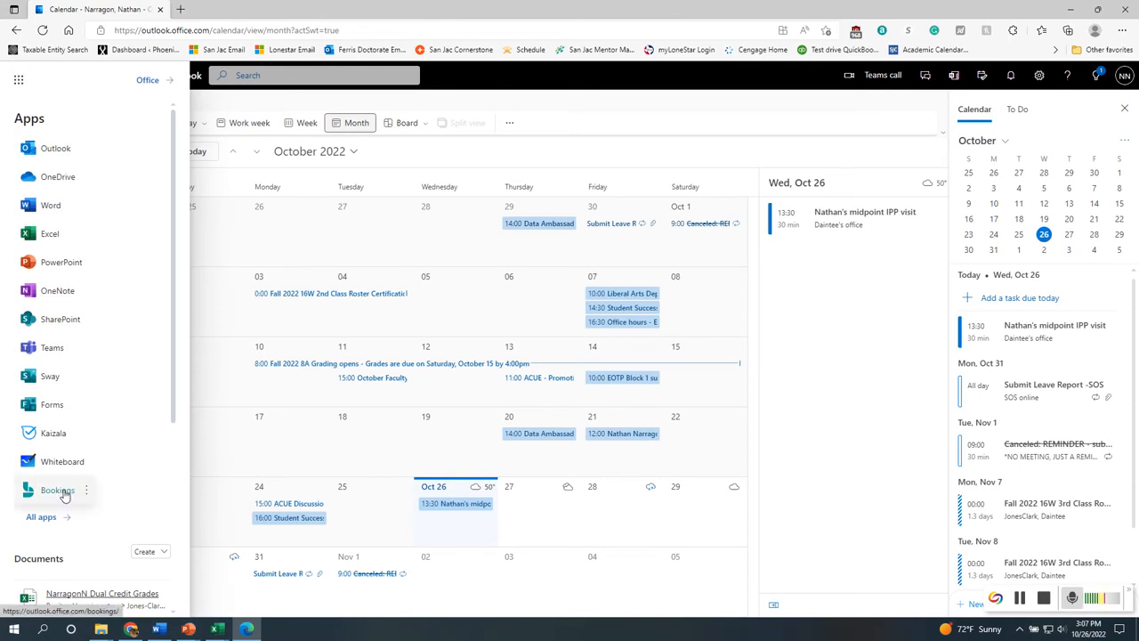
{"action": "left_click", "coordinate": [60, 491]}
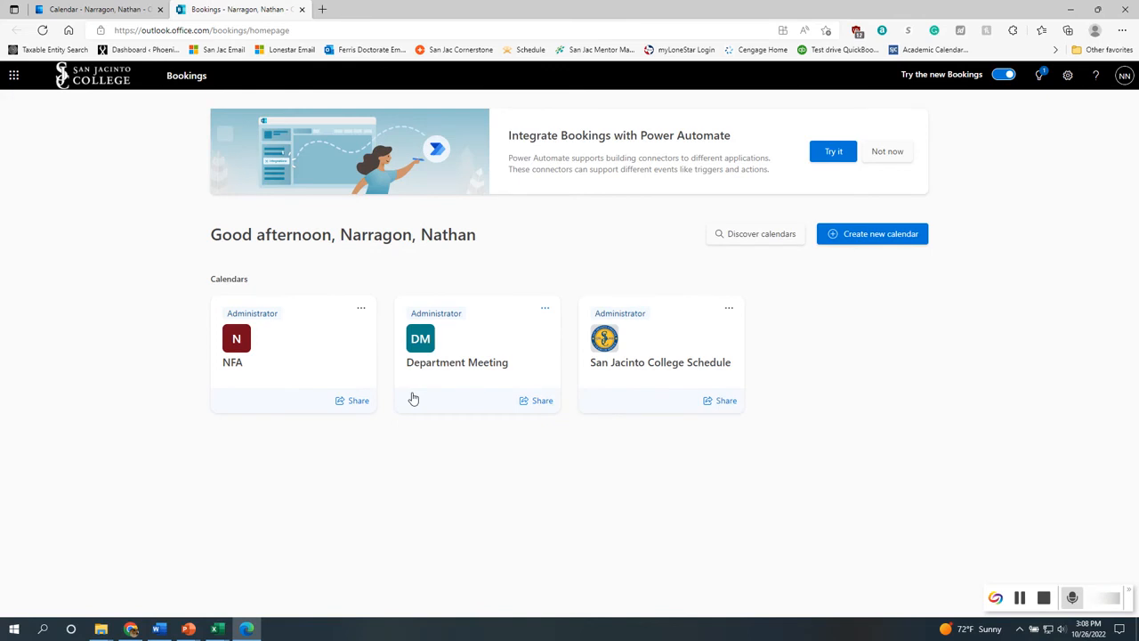
{"action": "left_click", "coordinate": [871, 236]}
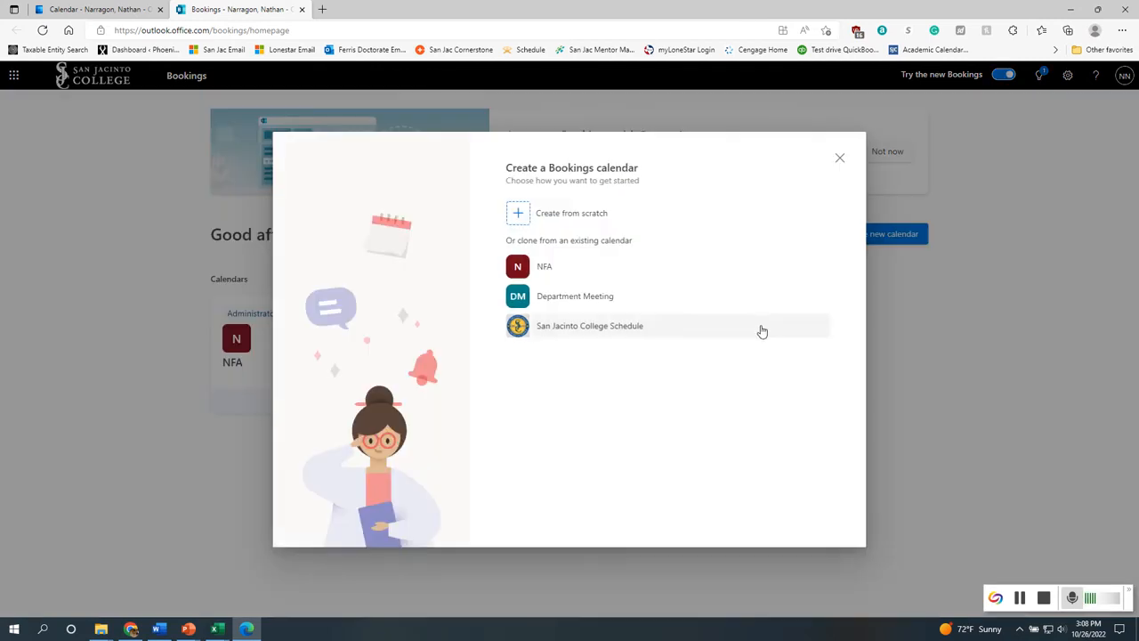
{"action": "left_click", "coordinate": [601, 216]}
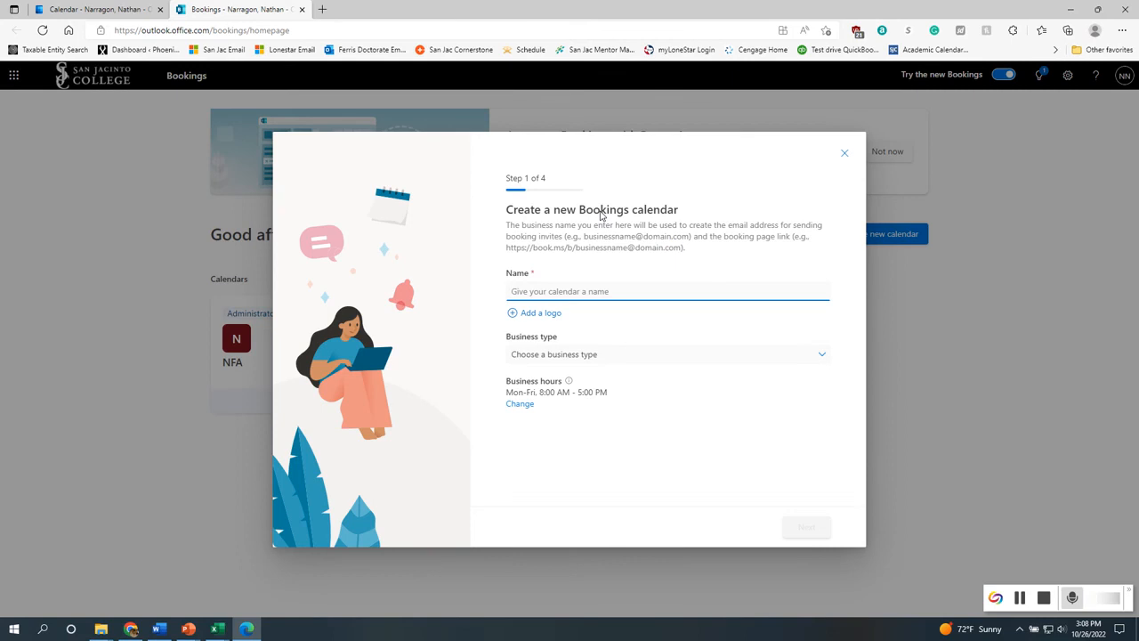
Name the calendar Tutorial, set the business type to Education, and continue
{"action": "type", "text": "Tutorial"}
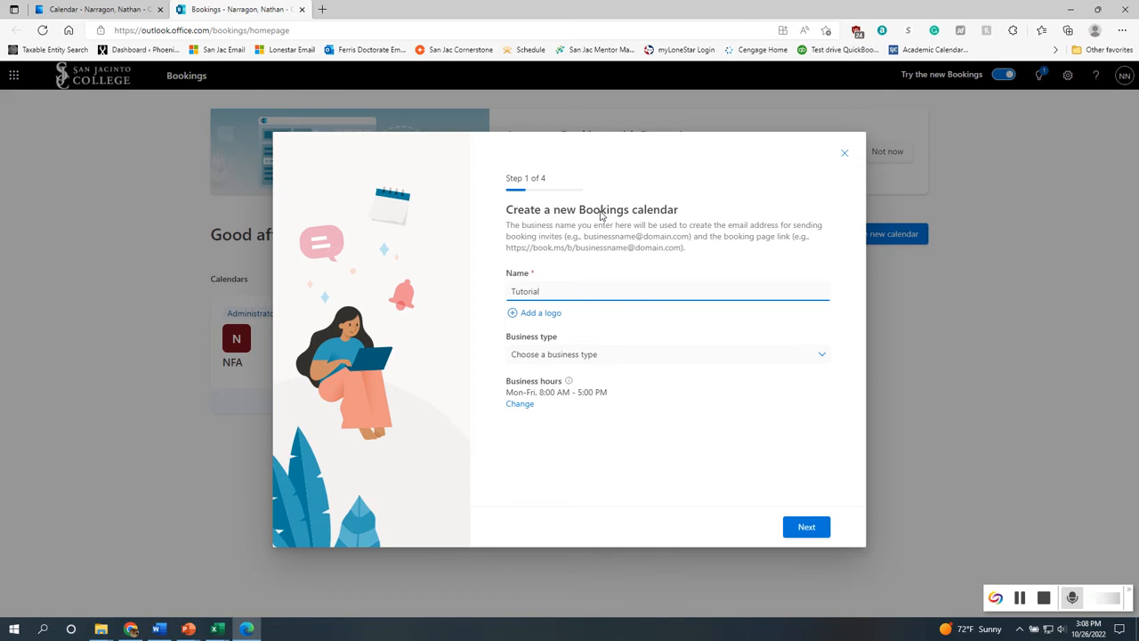
{"action": "left_click", "coordinate": [633, 355]}
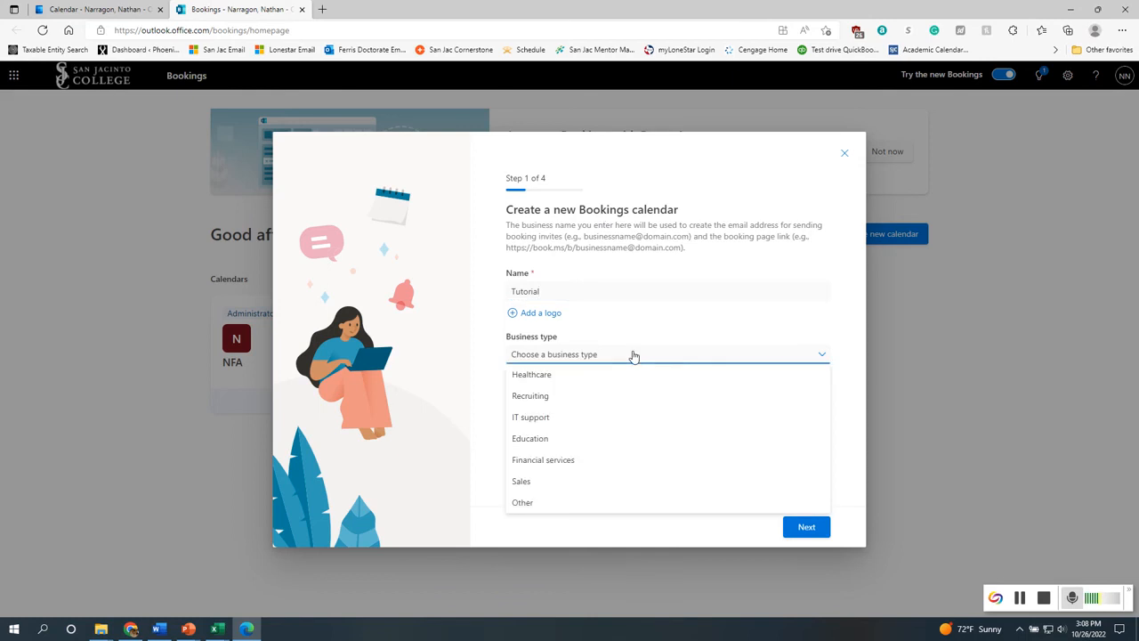
{"action": "left_click", "coordinate": [595, 449]}
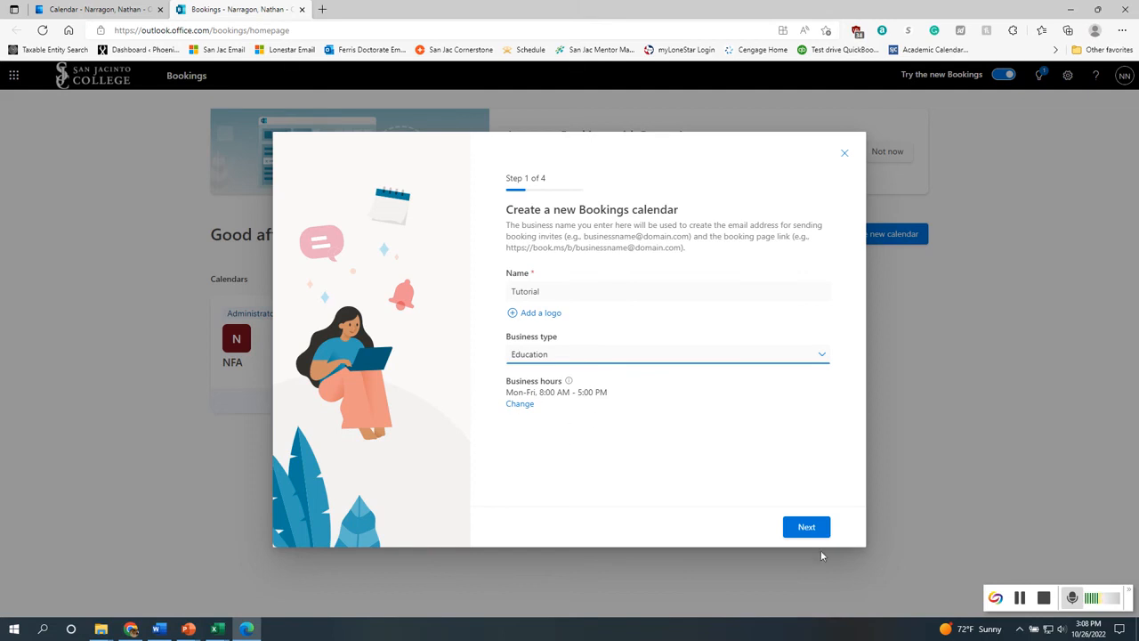
{"action": "left_click", "coordinate": [806, 528]}
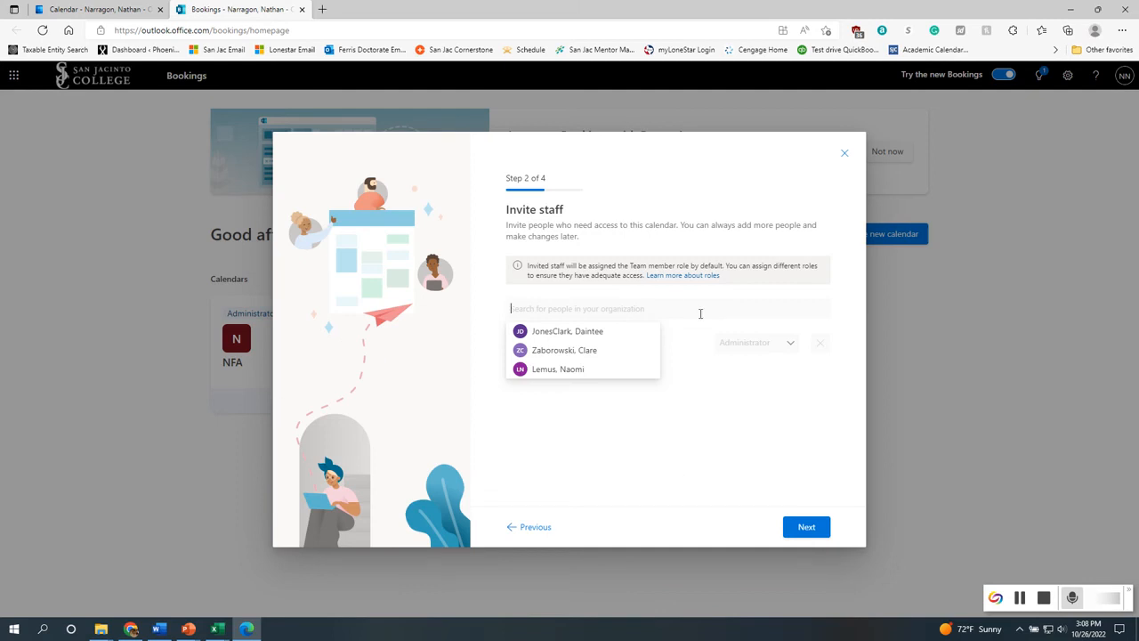
Keep the default staff and service settings, let Anyone book appointments, and create the calendar
{"action": "left_click", "coordinate": [807, 527]}
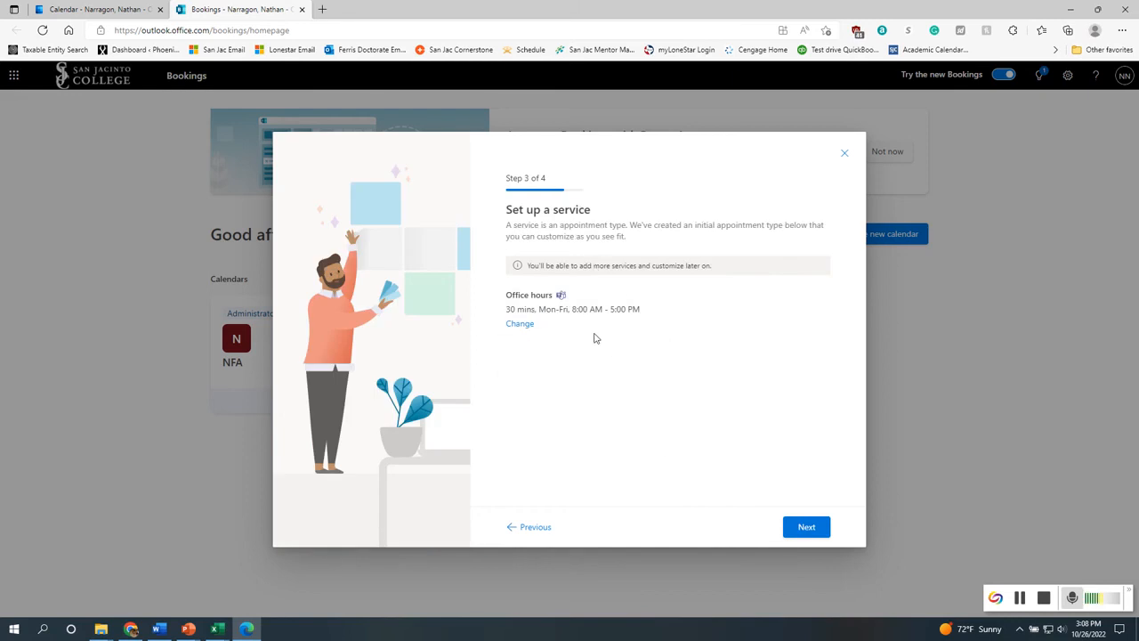
{"action": "left_click", "coordinate": [806, 527]}
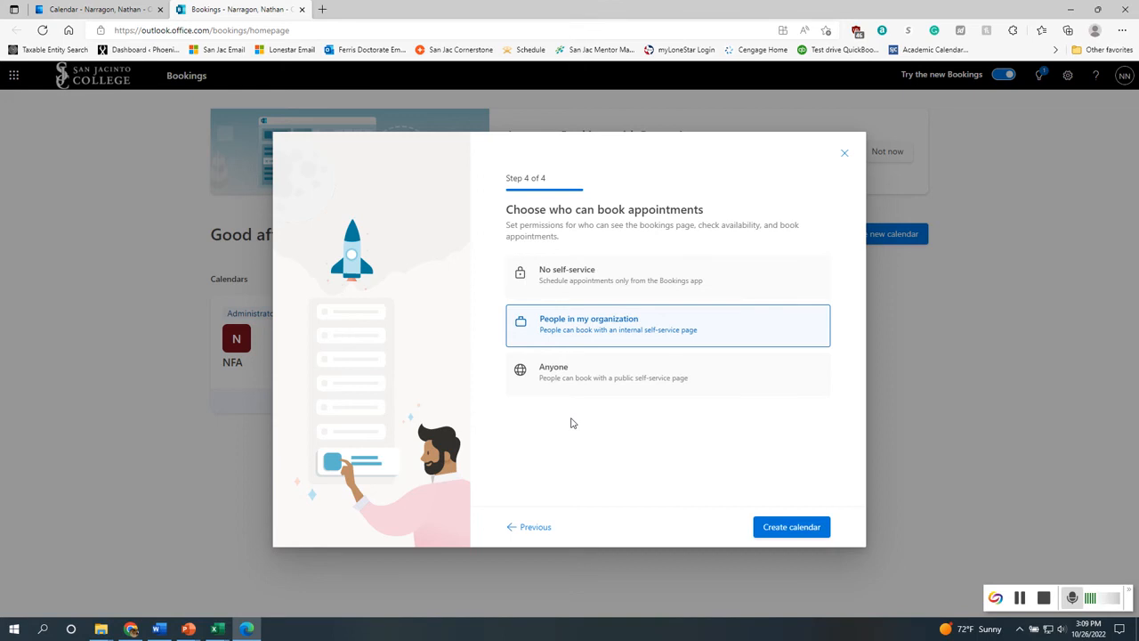
{"action": "left_click", "coordinate": [579, 378]}
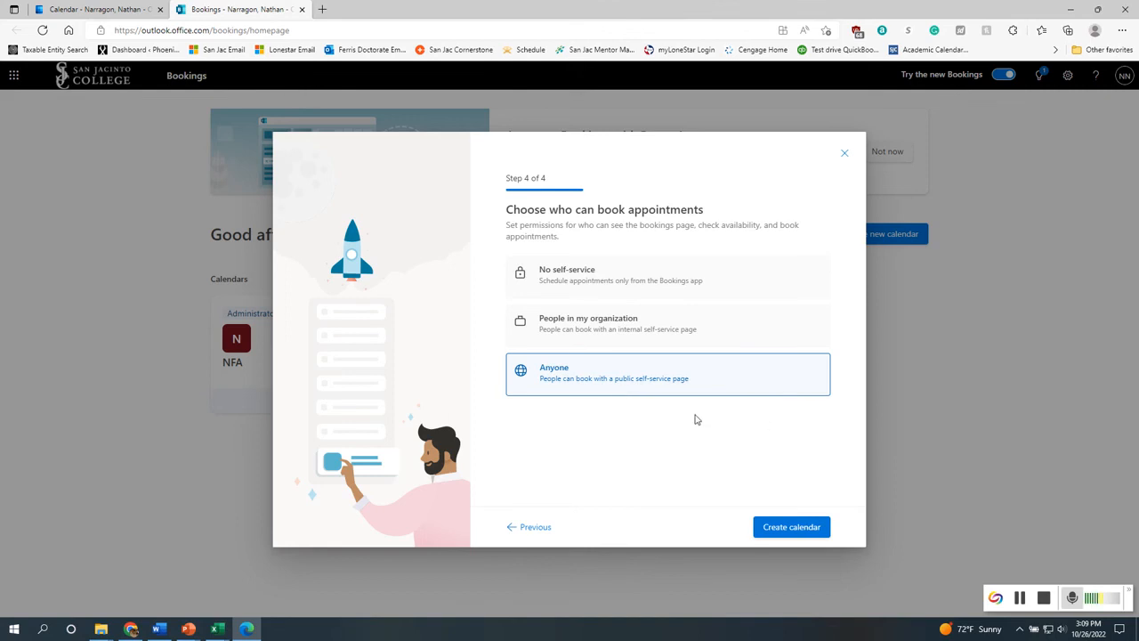
{"action": "left_click", "coordinate": [778, 531]}
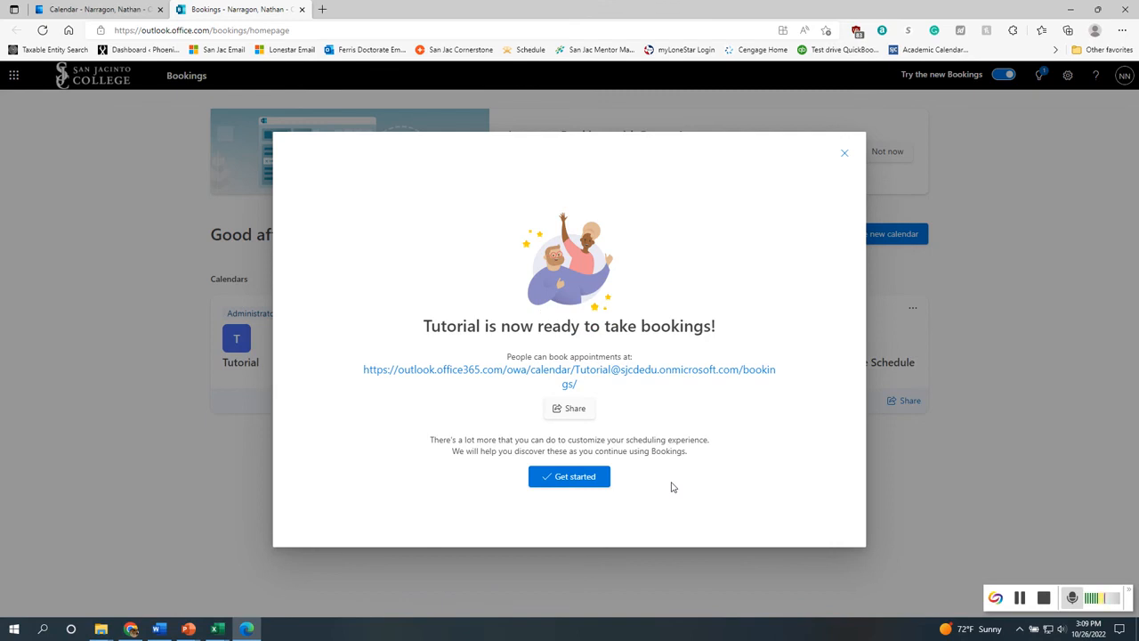
{"action": "left_click", "coordinate": [589, 480]}
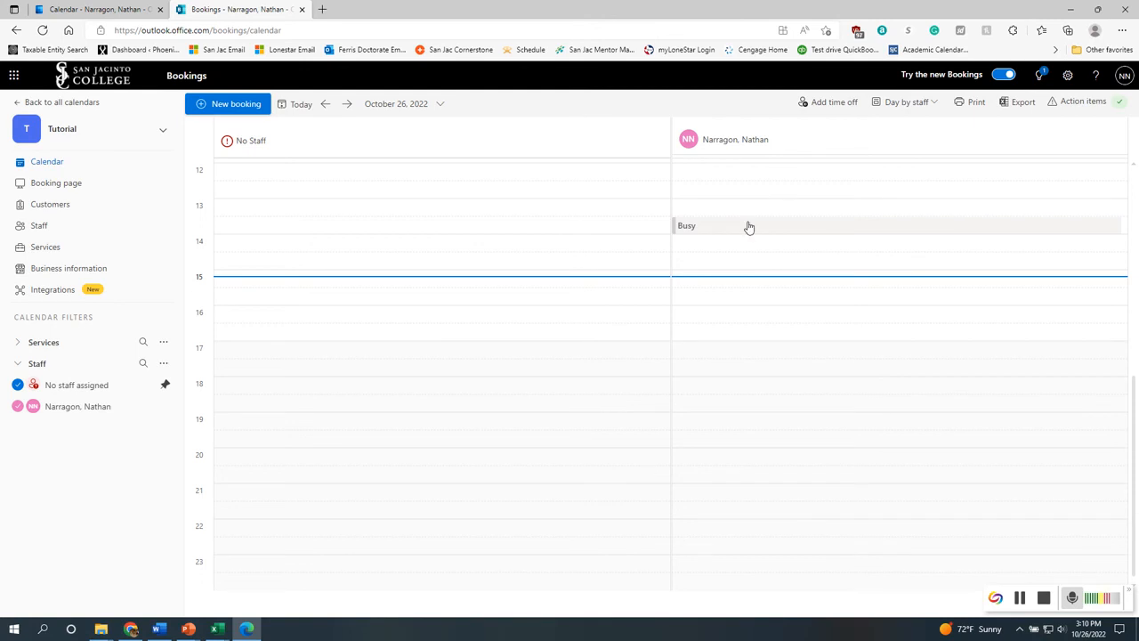
{"action": "mouse_move", "coordinate": [745, 227]}
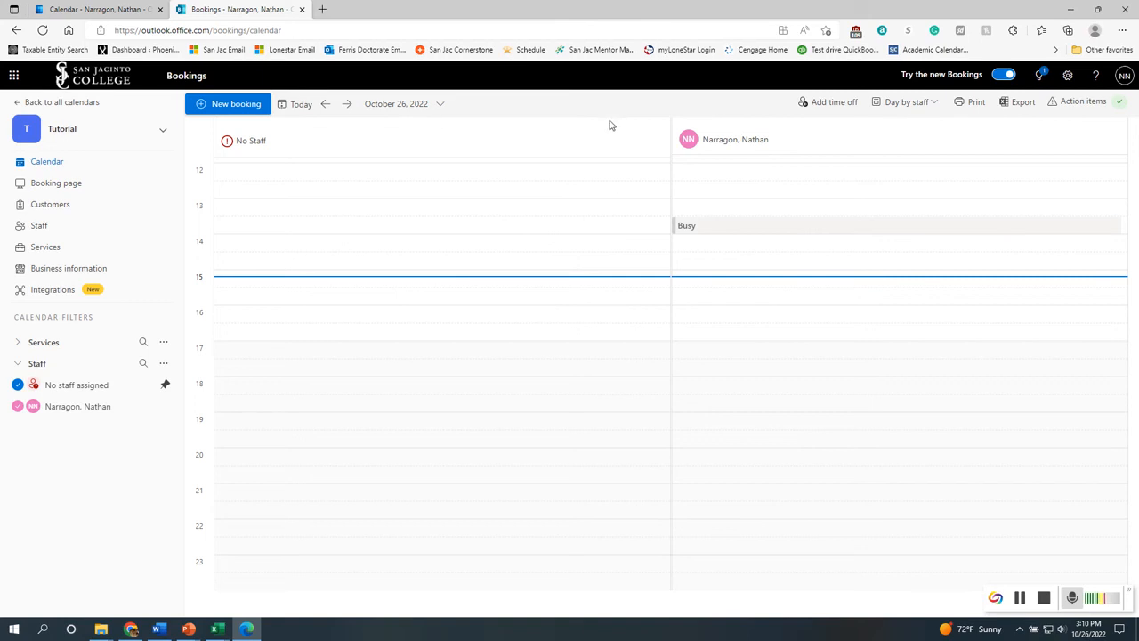
{"action": "left_click", "coordinate": [827, 104]}
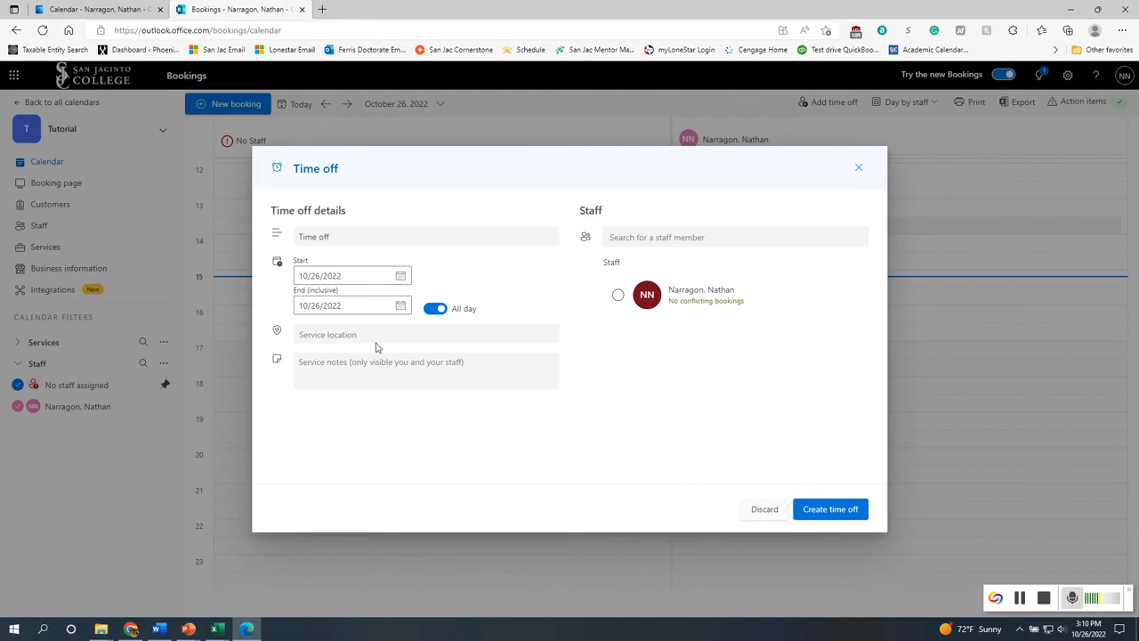
{"action": "left_click", "coordinate": [617, 296]}
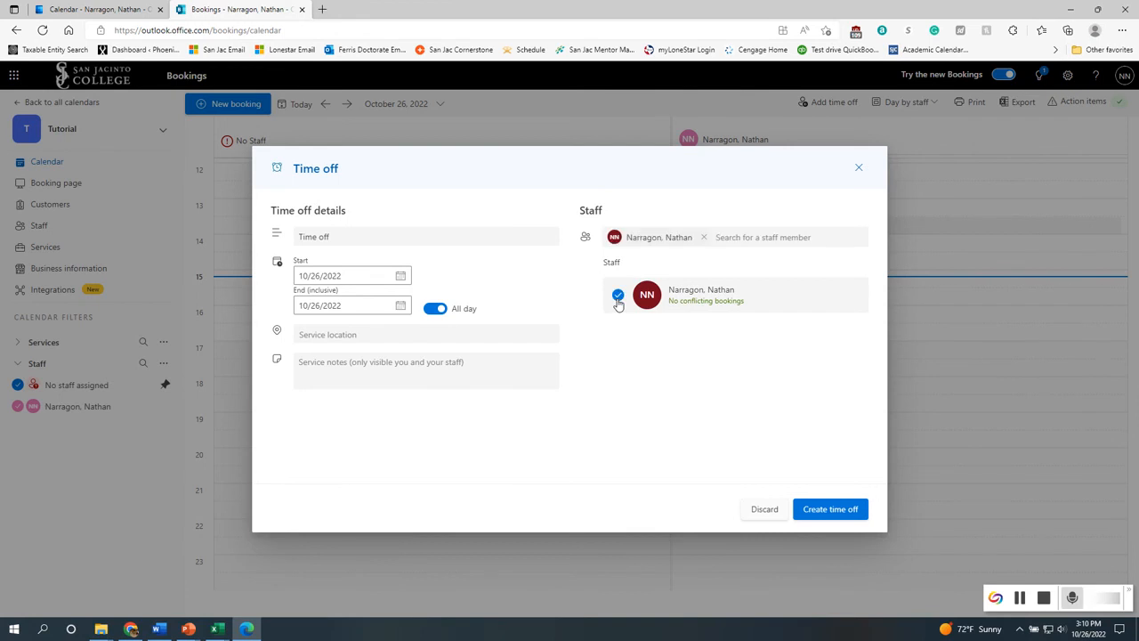
{"action": "left_click", "coordinate": [704, 236]}
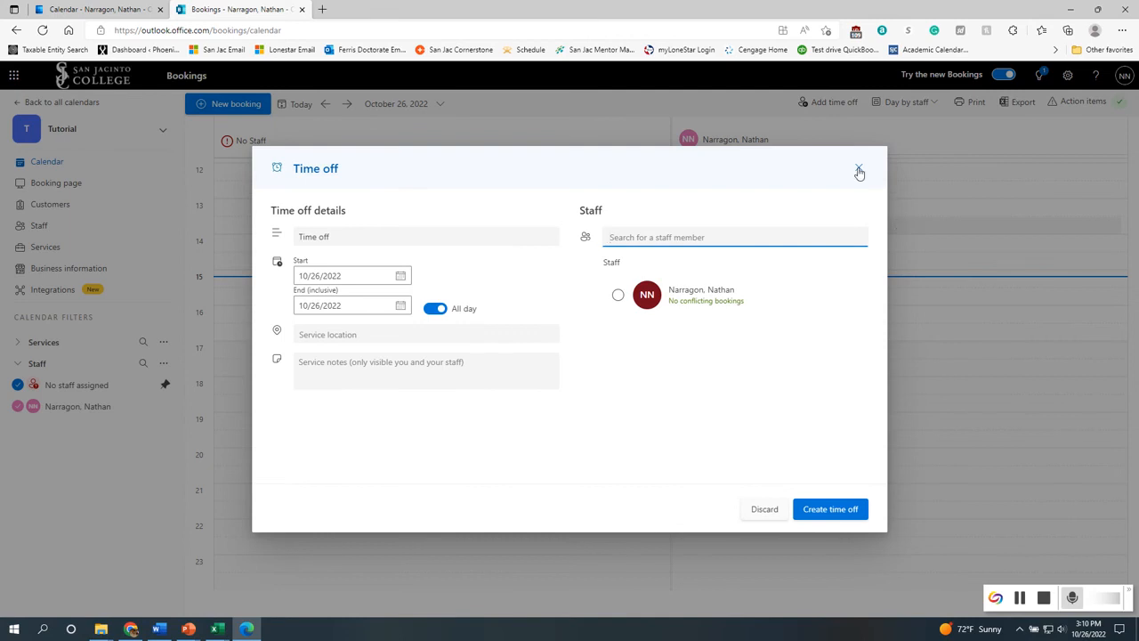
{"action": "left_click", "coordinate": [859, 170]}
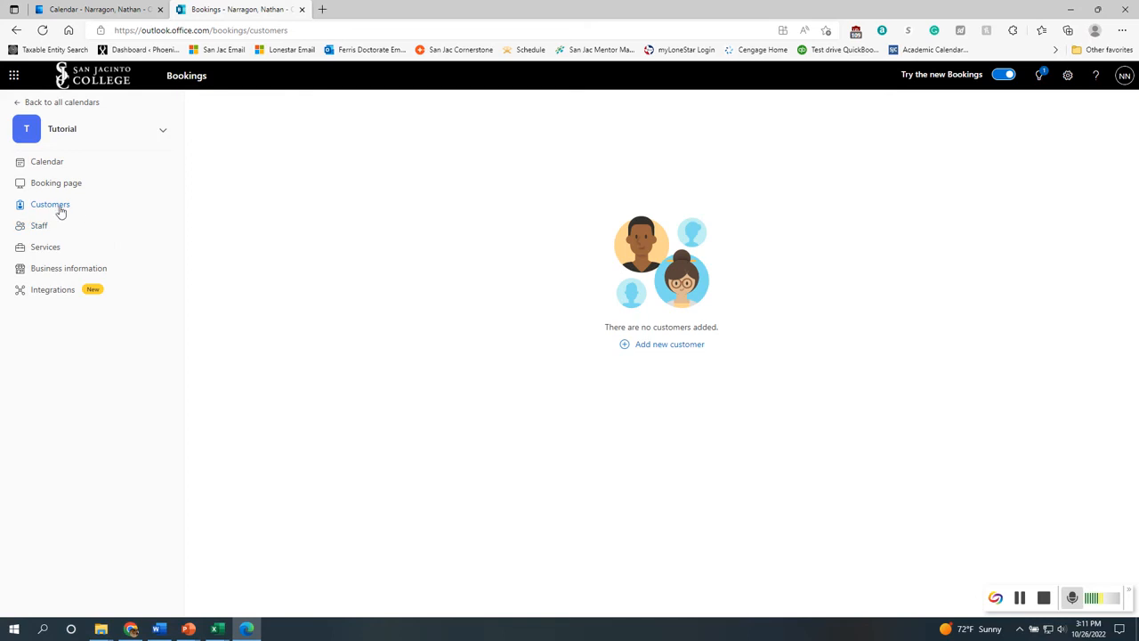
Examine the add-customer form's fields without saving a customer
{"action": "left_click", "coordinate": [664, 345]}
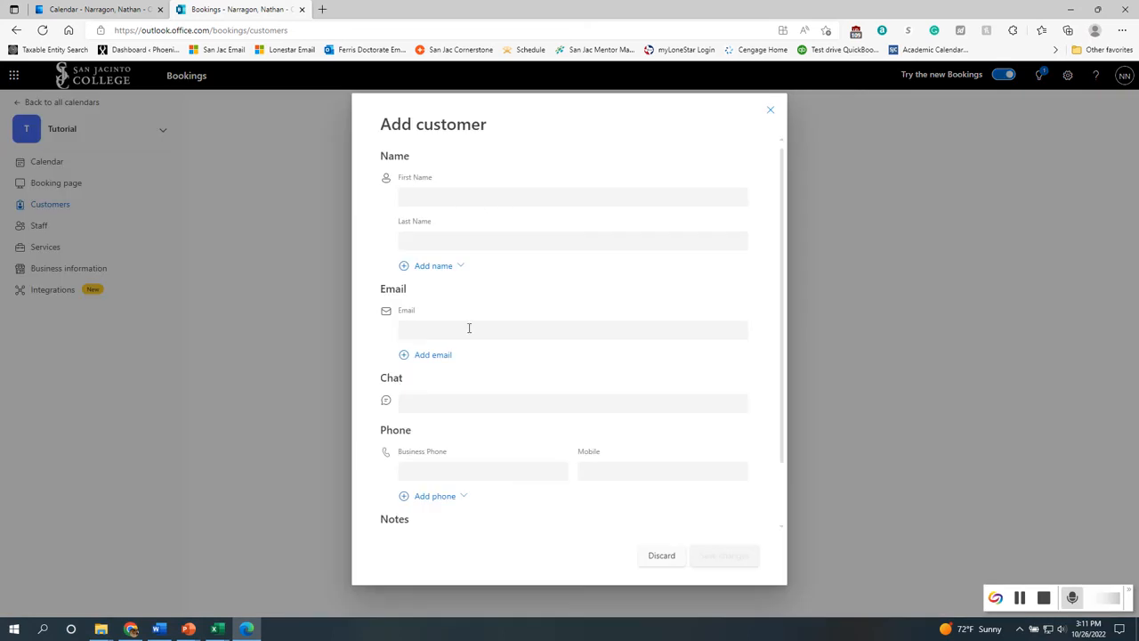
{"action": "scroll", "coordinate": [451, 495], "scroll_direction": "down", "scroll_amount": 2}
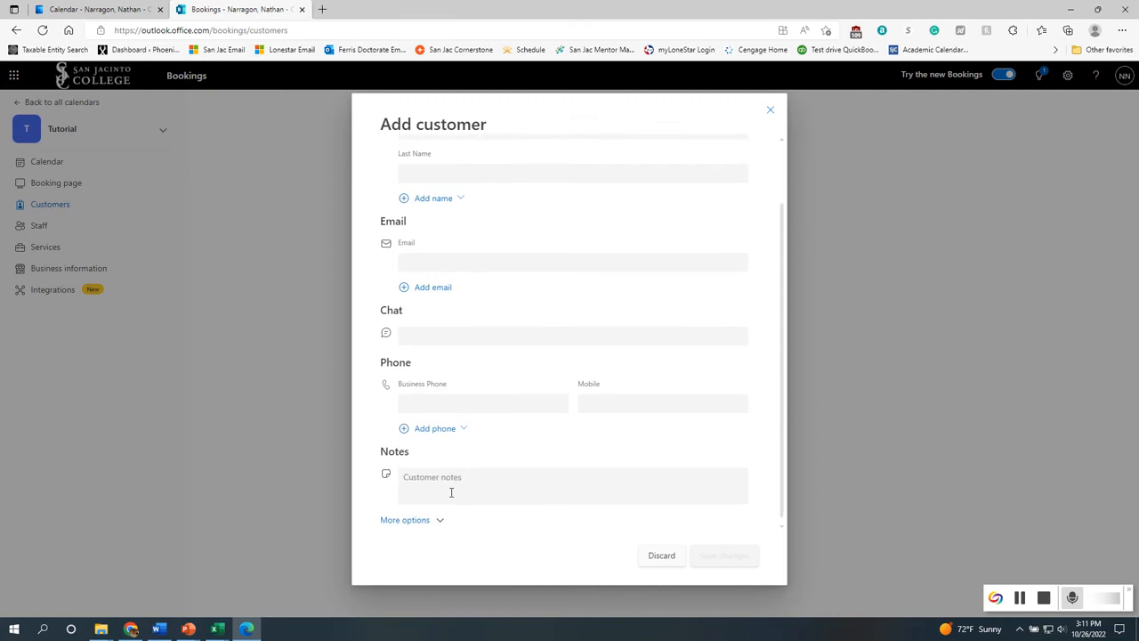
{"action": "scroll", "coordinate": [463, 487], "scroll_direction": "up", "scroll_amount": 2}
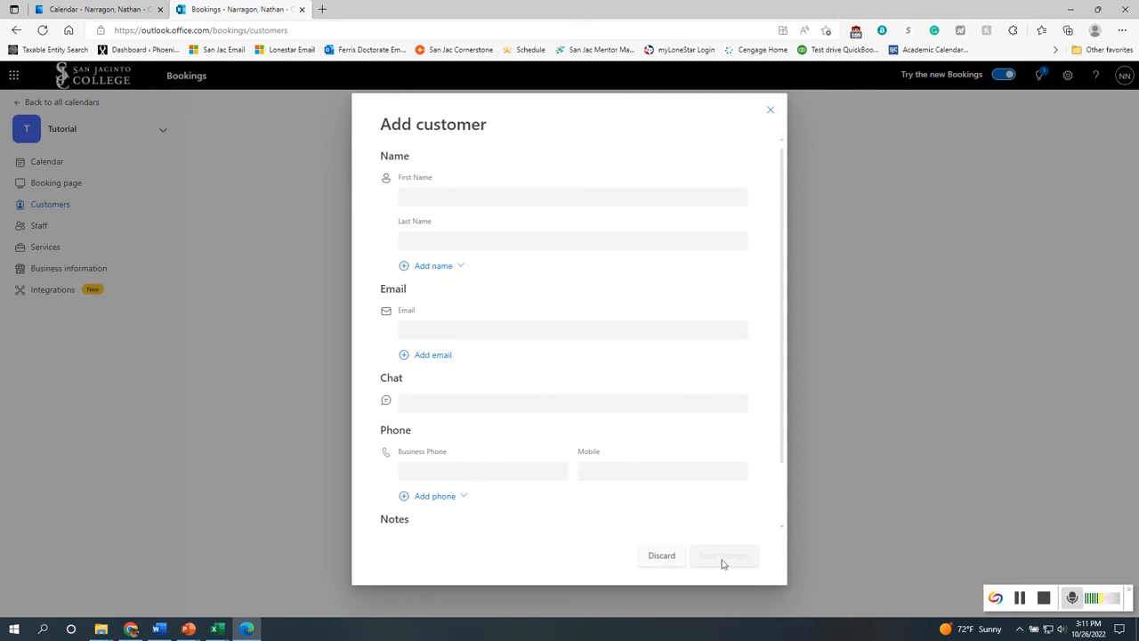
{"action": "left_click", "coordinate": [659, 557]}
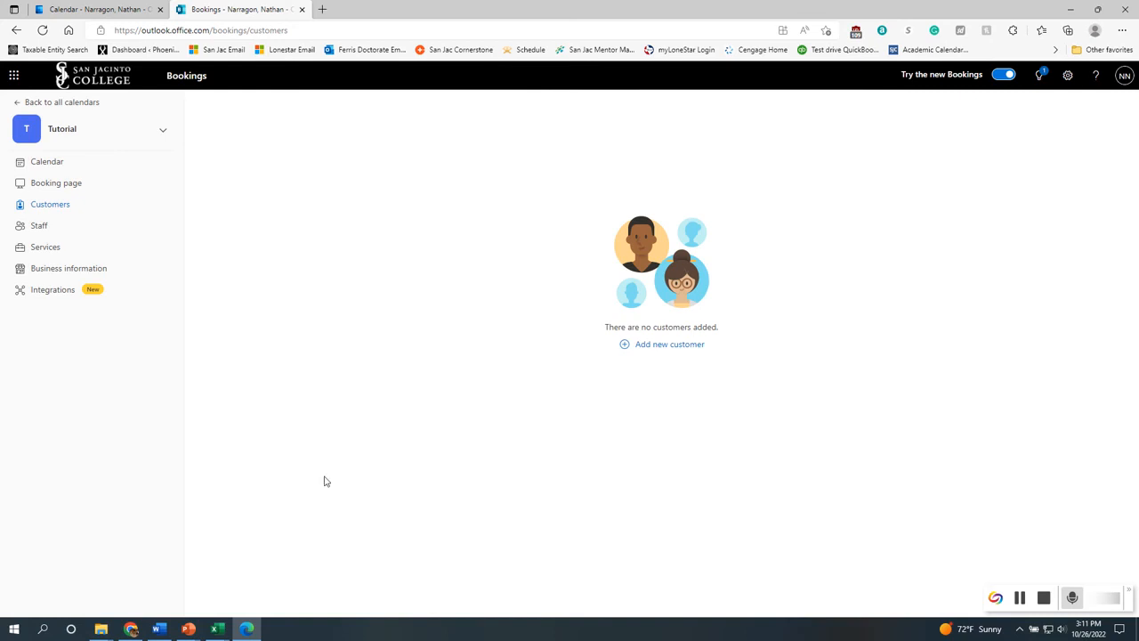
Examine the add-staff form's fields and availability hours without adding staff
{"action": "left_click", "coordinate": [39, 227]}
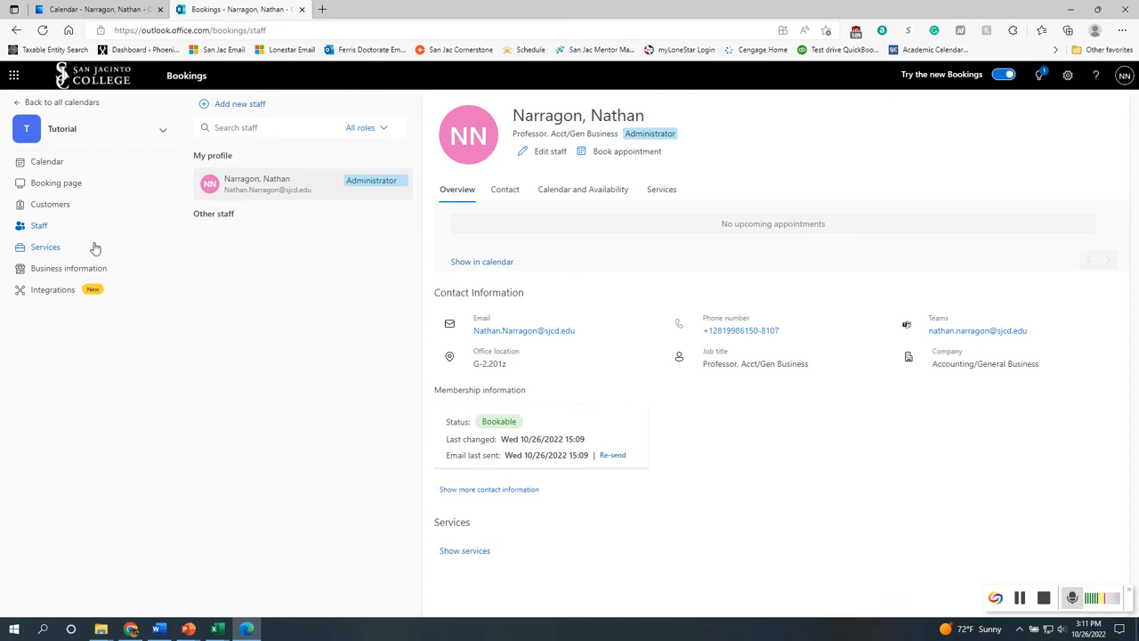
{"action": "left_click", "coordinate": [233, 104]}
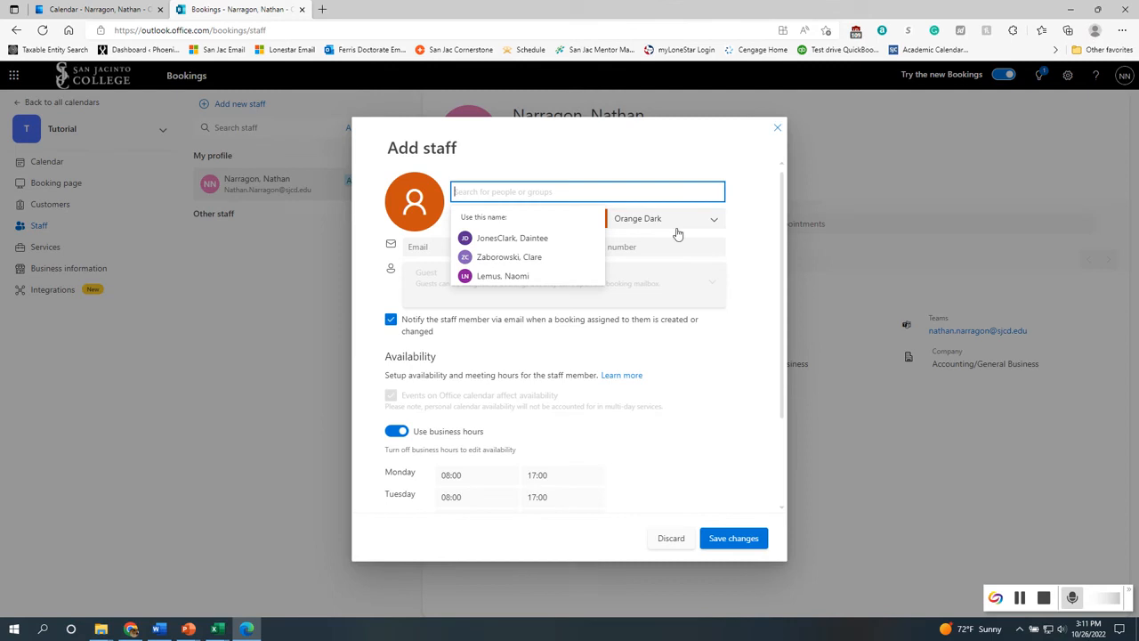
{"action": "scroll", "coordinate": [623, 374], "scroll_direction": "down", "scroll_amount": 2}
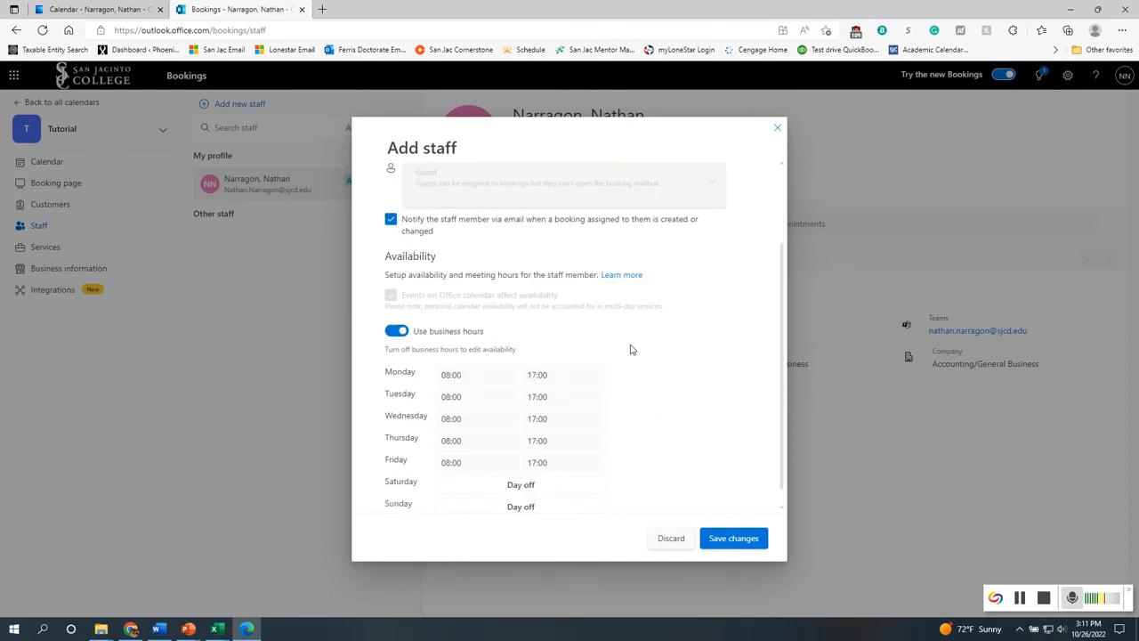
{"action": "scroll", "coordinate": [646, 455], "scroll_direction": "up", "scroll_amount": 2}
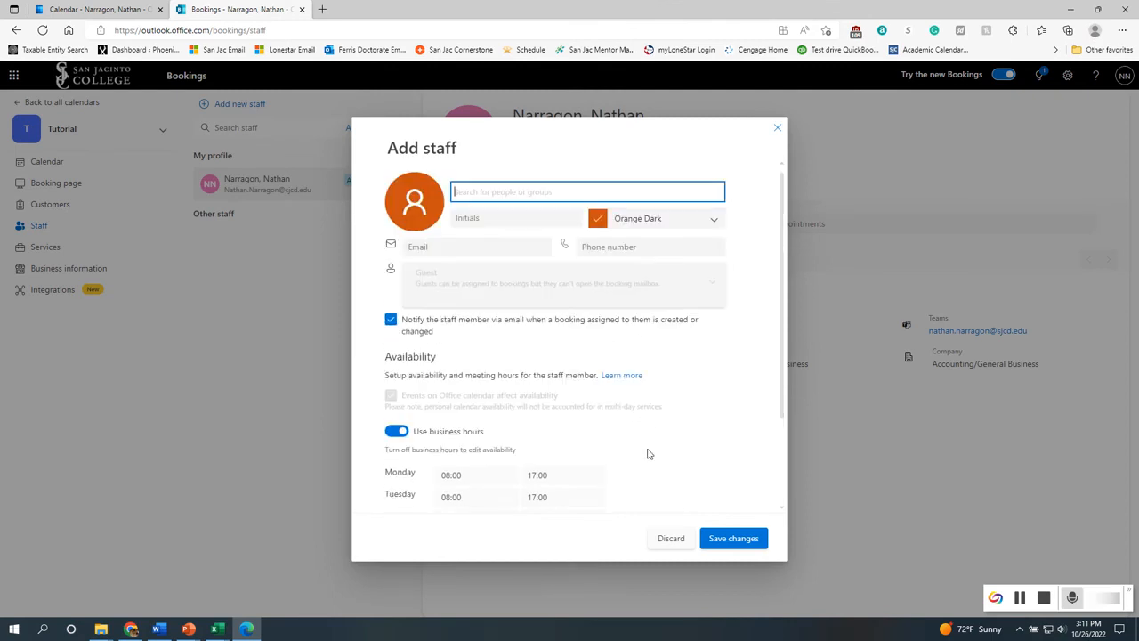
{"action": "left_click", "coordinate": [777, 128]}
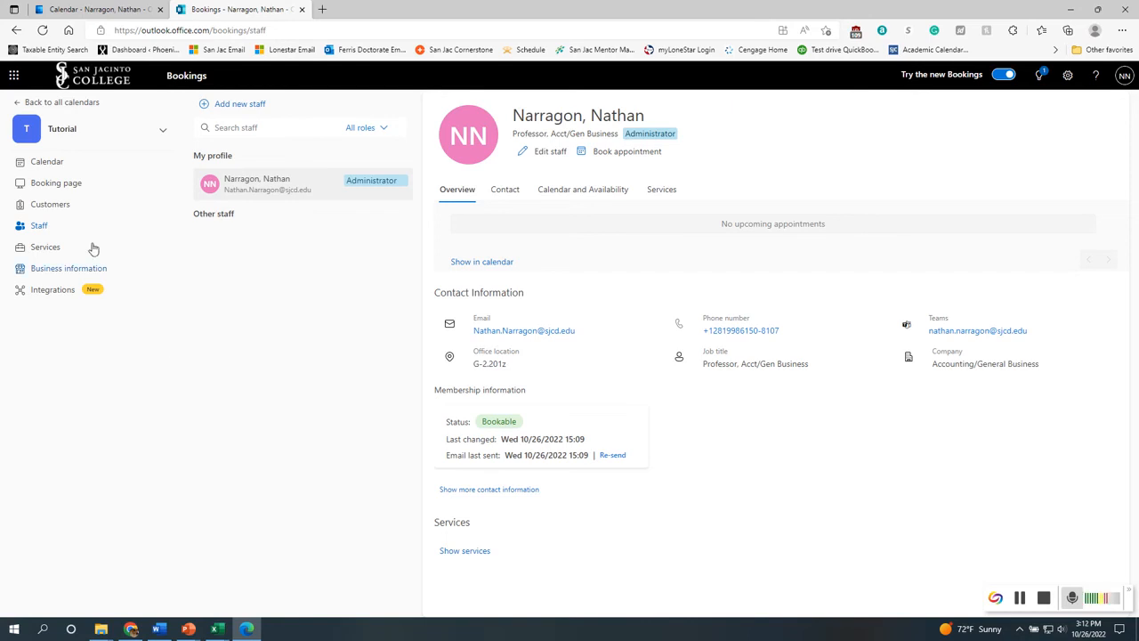
Rename the Office hours service to Student Success Hours
{"action": "left_click", "coordinate": [56, 249]}
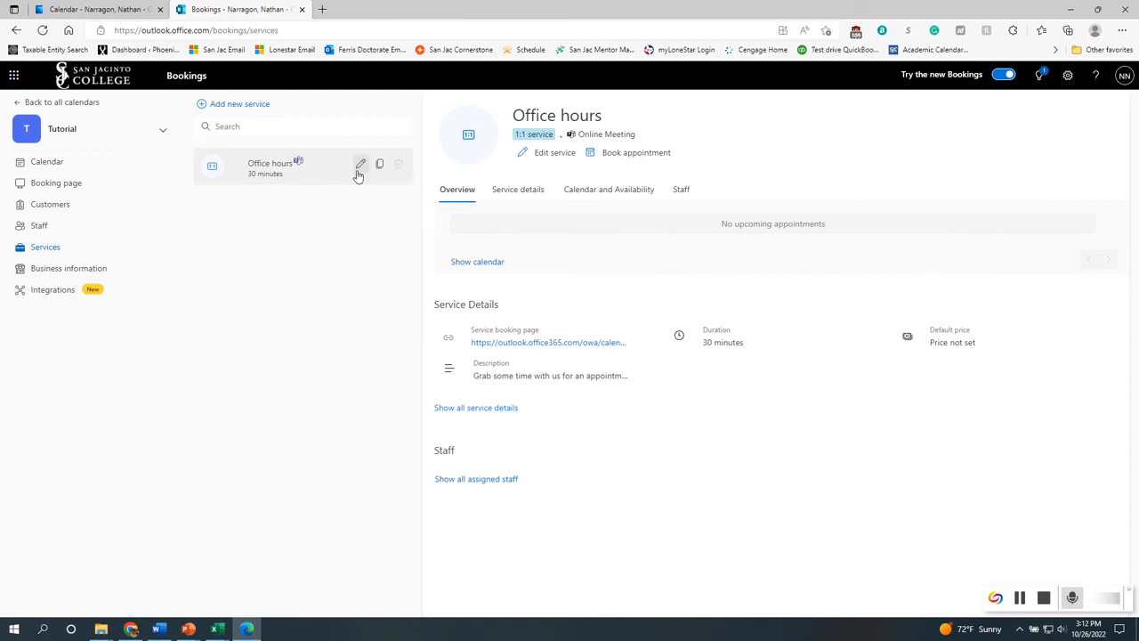
{"action": "left_click", "coordinate": [538, 160]}
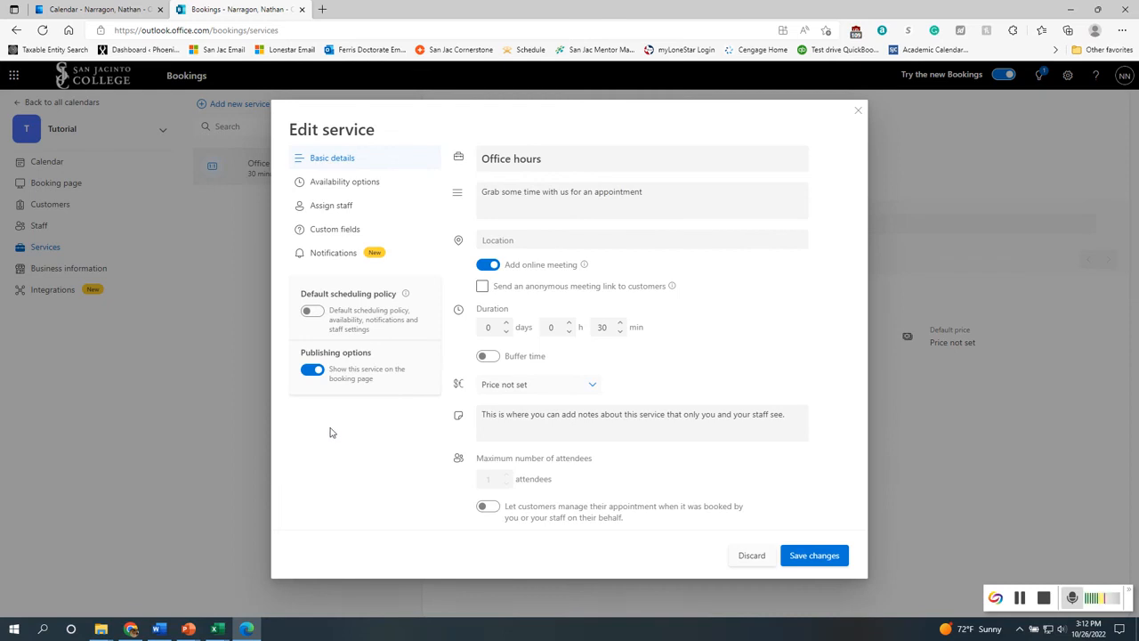
{"action": "left_click_drag", "start_coordinate": [547, 160], "coordinate": [454, 158]}
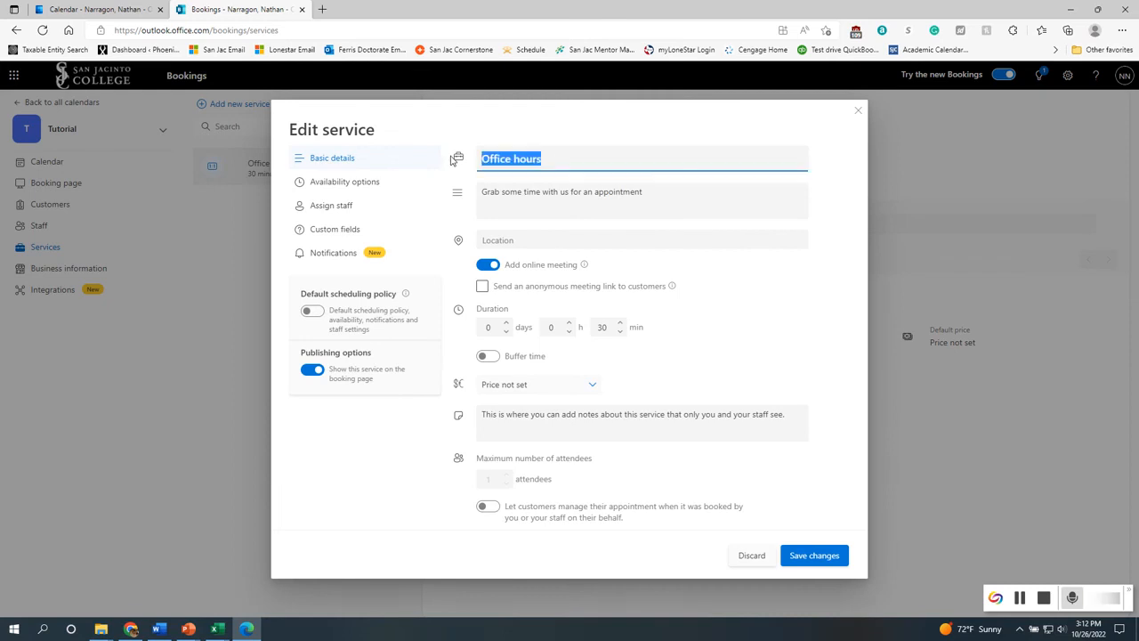
{"action": "type", "text": "S"}
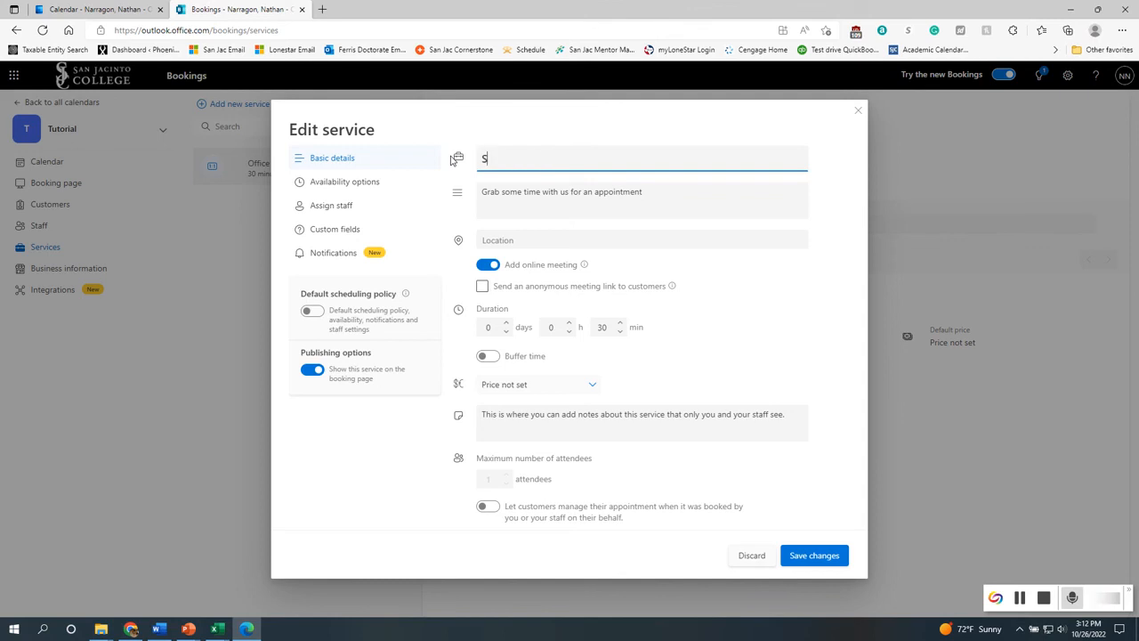
{"action": "type", "text": "tudent Success Hours"}
{"action": "left_click", "coordinate": [524, 237]}
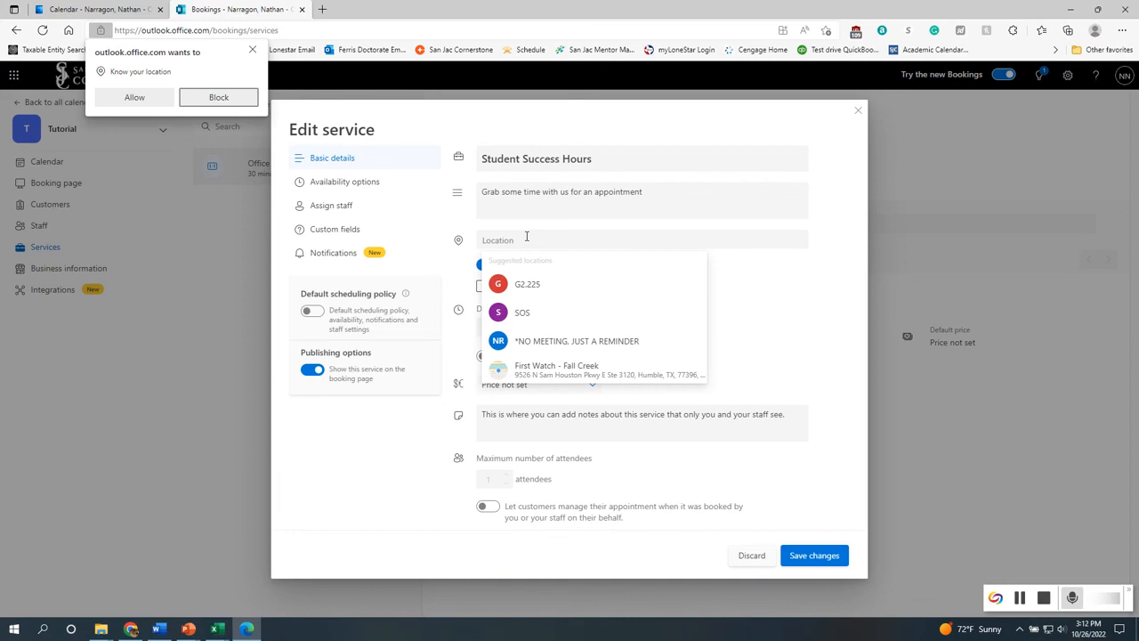
{"action": "left_click", "coordinate": [651, 241]}
{"action": "left_click", "coordinate": [747, 307]}
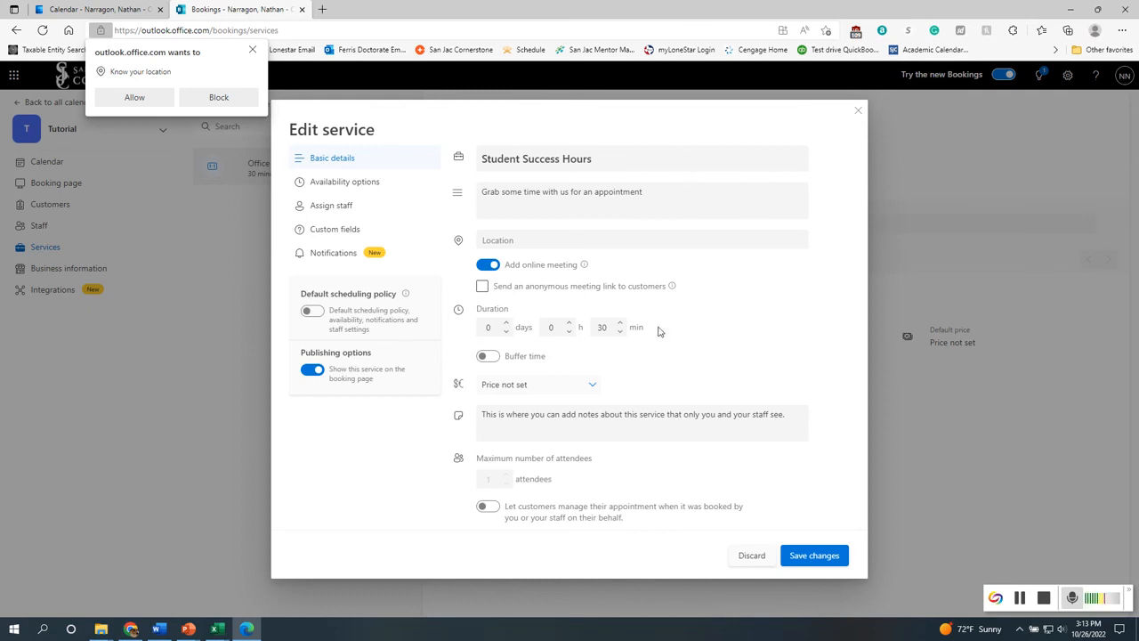
{"action": "left_click", "coordinate": [606, 329]}
{"action": "left_click", "coordinate": [563, 329]}
{"action": "left_click", "coordinate": [612, 328]}
{"action": "left_click", "coordinate": [564, 294]}
{"action": "left_click", "coordinate": [620, 323]}
{"action": "left_click", "coordinate": [620, 330]}
{"action": "double_click", "coordinate": [605, 328]}
{"action": "type", "text": "25"}
{"action": "left_click_drag", "start_coordinate": [611, 329], "coordinate": [584, 321]}
{"action": "type", "text": "30"}
Turn on buffer time and set the after-appointment buffer to 15 minutes
{"action": "left_click", "coordinate": [727, 393]}
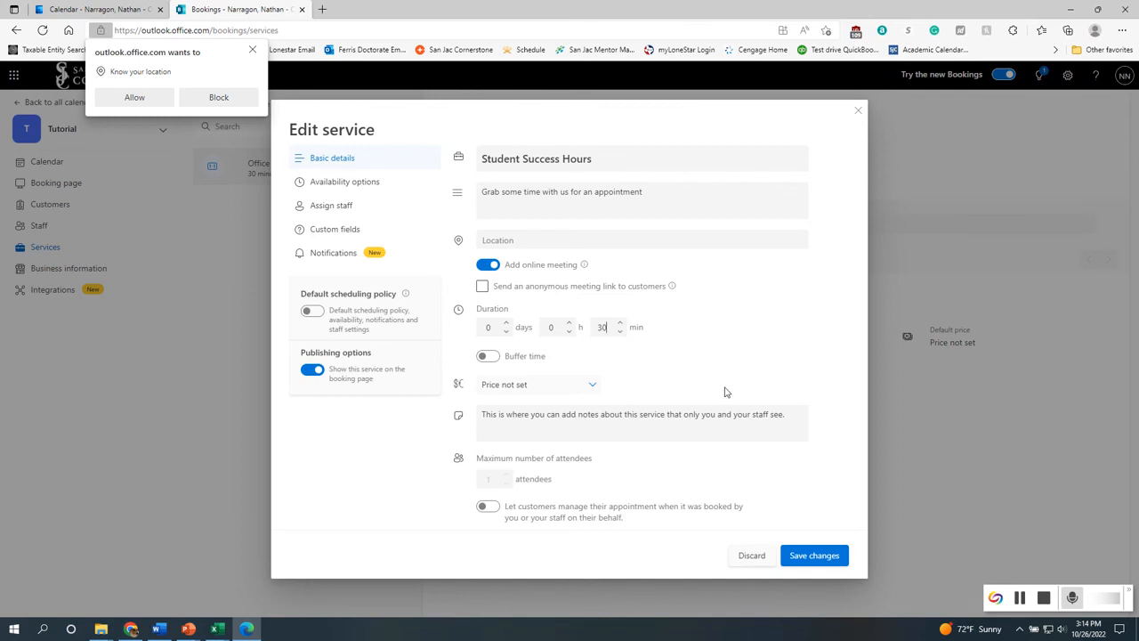
{"action": "left_click", "coordinate": [483, 358]}
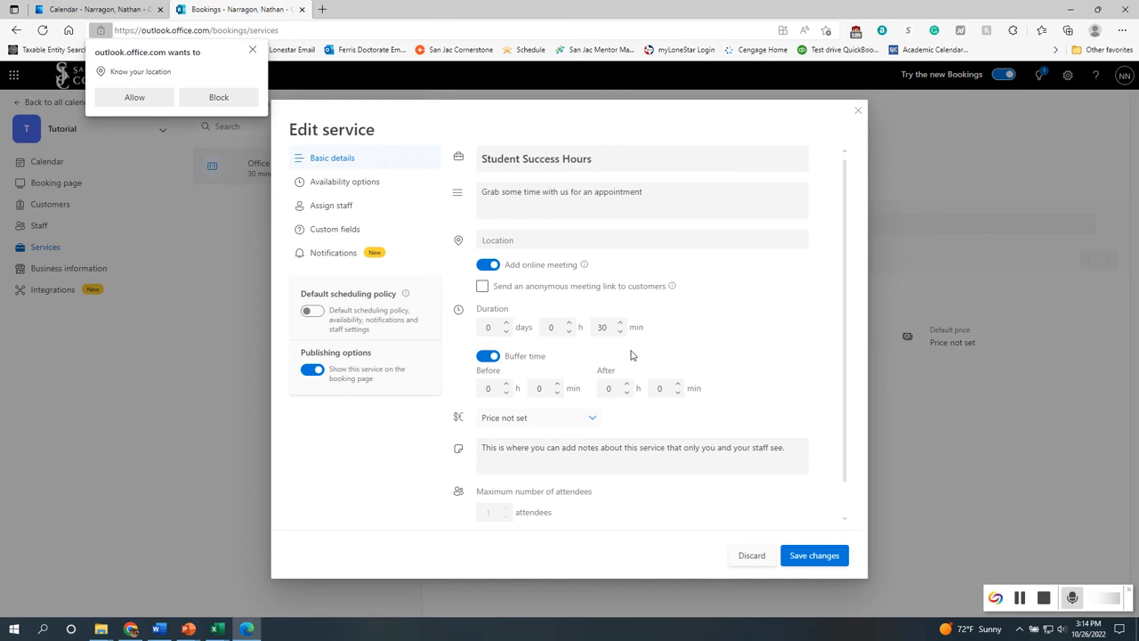
{"action": "left_click", "coordinate": [677, 383]}
{"action": "left_click", "coordinate": [679, 386]}
{"action": "left_click", "coordinate": [679, 385]}
{"action": "left_click", "coordinate": [679, 385]}
{"action": "left_click", "coordinate": [679, 385]}
{"action": "left_click", "coordinate": [679, 385]}
{"action": "left_click", "coordinate": [679, 385]}
Set the service price to Free
{"action": "left_click", "coordinate": [587, 430]}
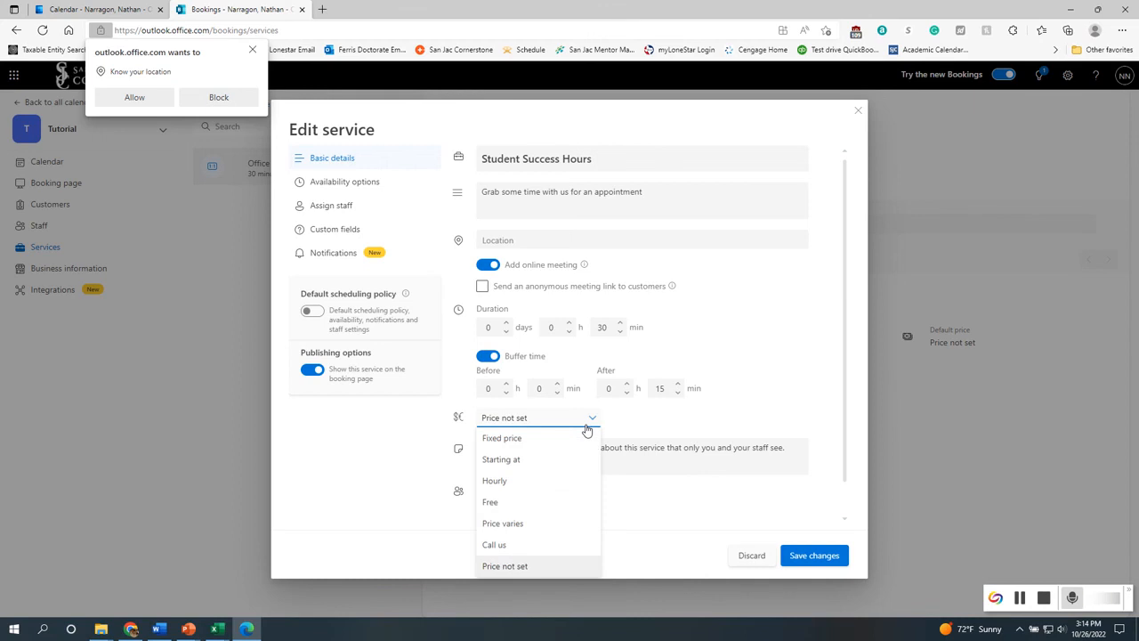
{"action": "left_click", "coordinate": [558, 505]}
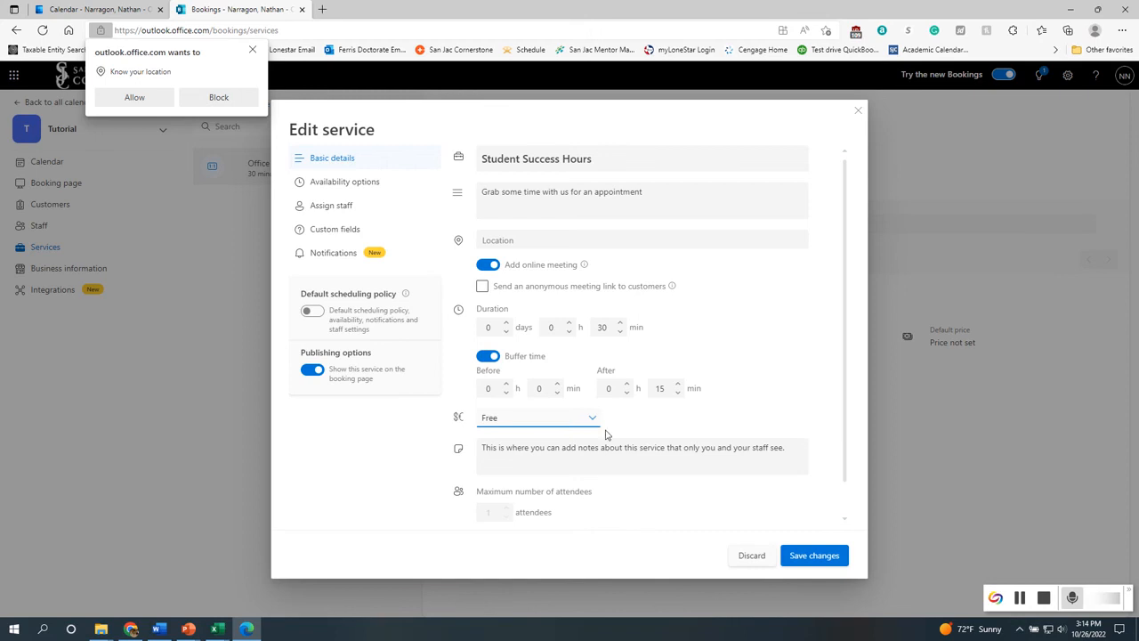
{"action": "scroll", "coordinate": [622, 461], "scroll_direction": "down", "scroll_amount": 1}
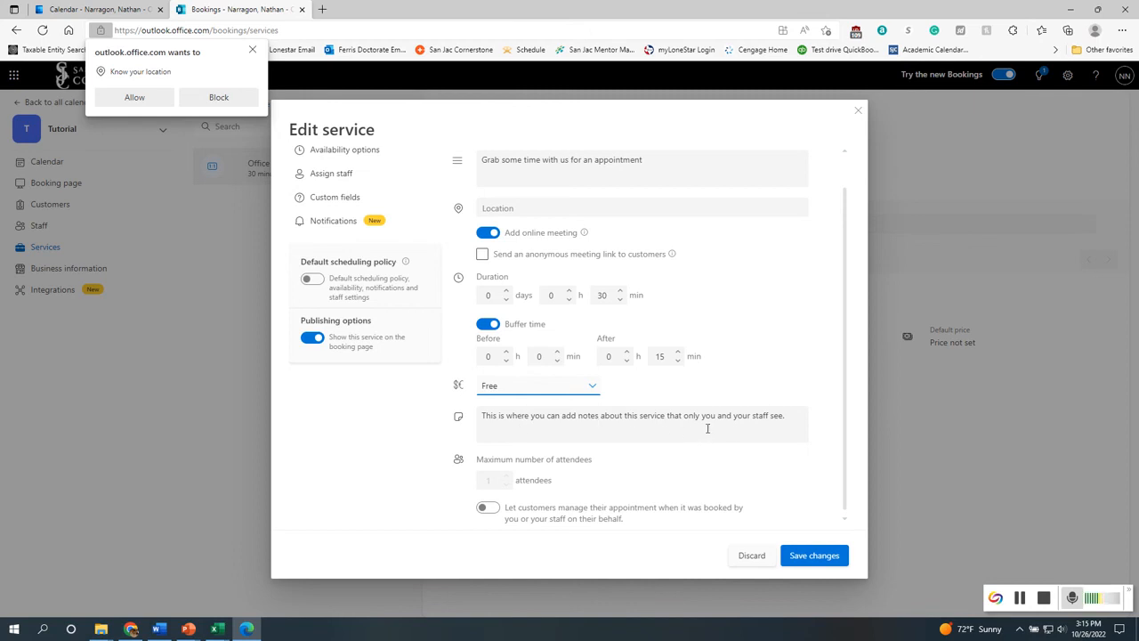
{"action": "scroll", "coordinate": [707, 429], "scroll_direction": "up", "scroll_amount": 1}
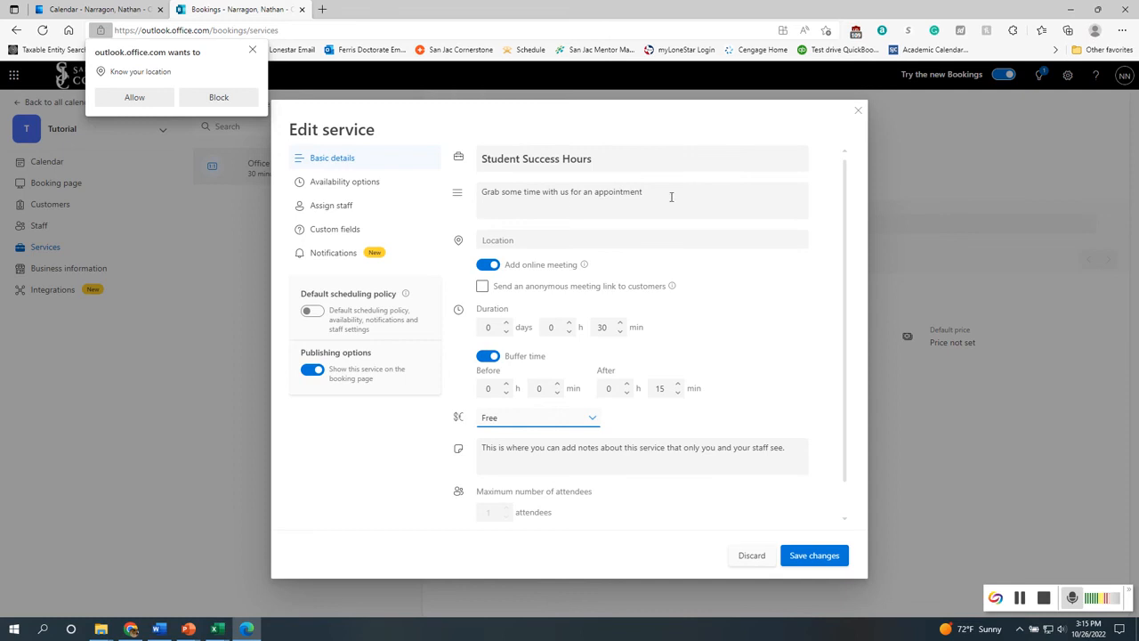
Turn on letting customers manage their appointments when booked by staff on their behalf
{"action": "left_click_drag", "start_coordinate": [671, 197], "coordinate": [513, 212]}
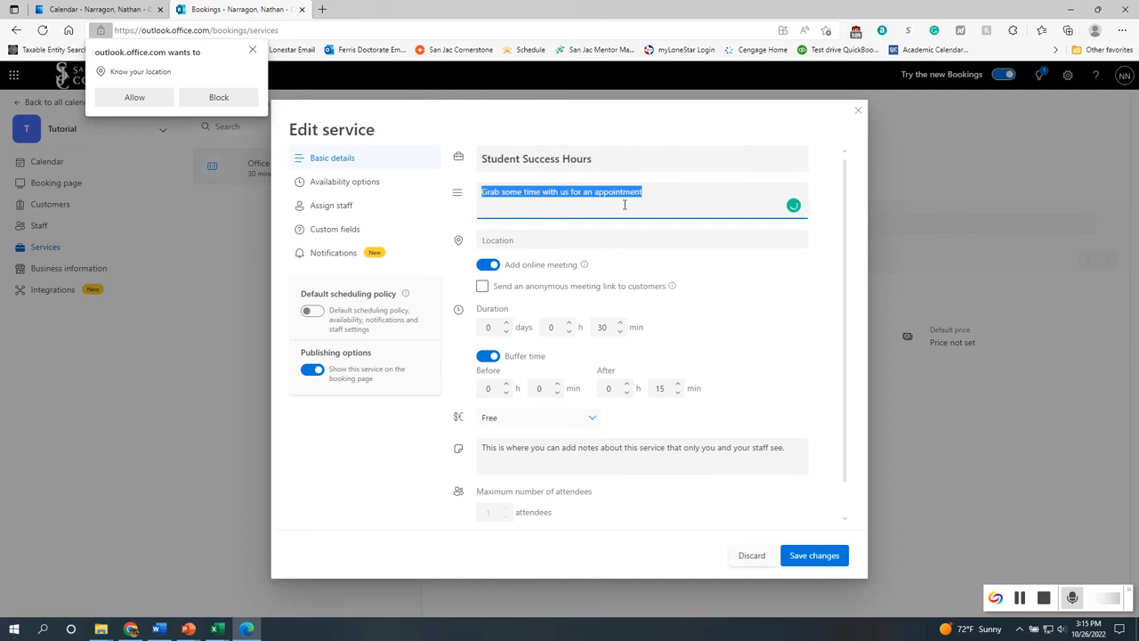
{"action": "left_click", "coordinate": [668, 196]}
{"action": "left_click_drag", "start_coordinate": [668, 195], "coordinate": [479, 198]}
{"action": "scroll", "coordinate": [750, 357], "scroll_direction": "down", "scroll_amount": 1}
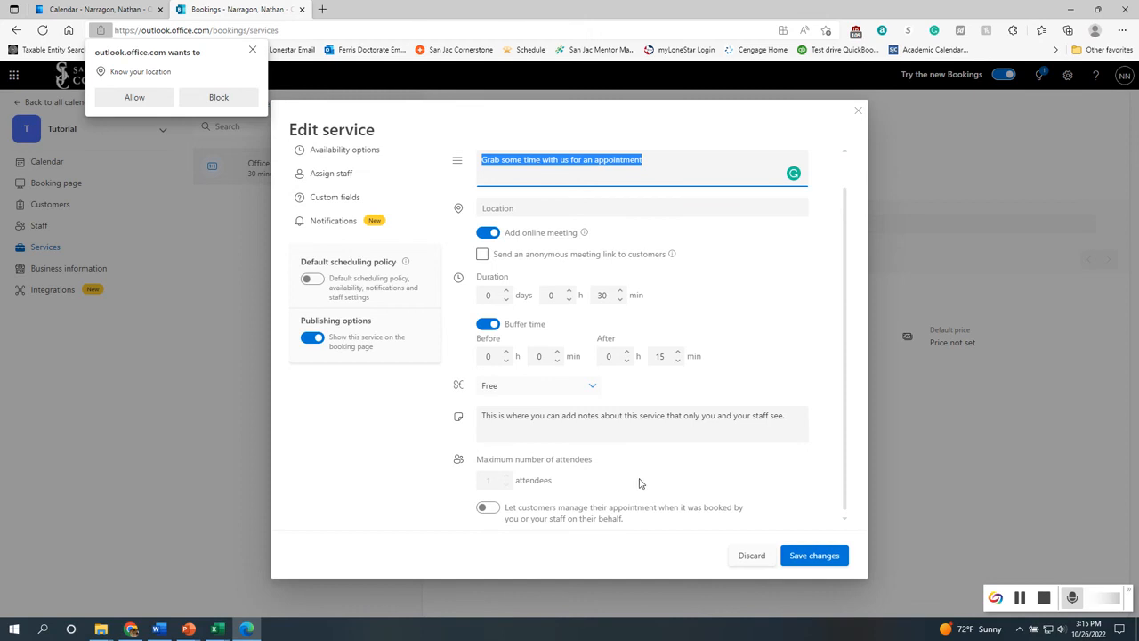
{"action": "left_click", "coordinate": [487, 508]}
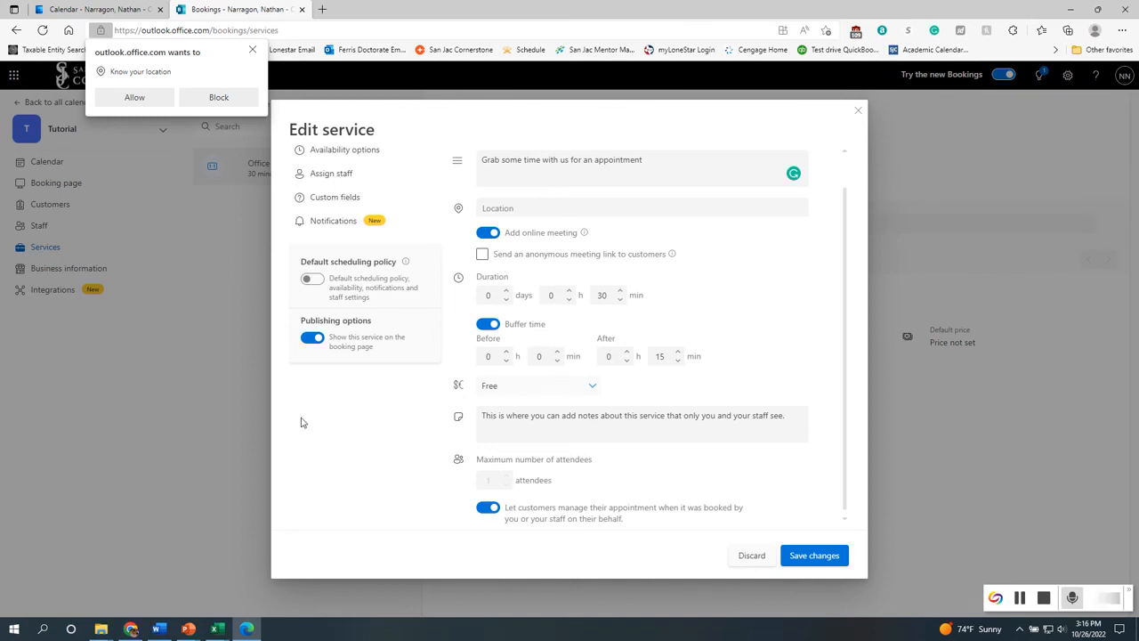
{"action": "scroll", "coordinate": [292, 350], "scroll_direction": "up", "scroll_amount": 2}
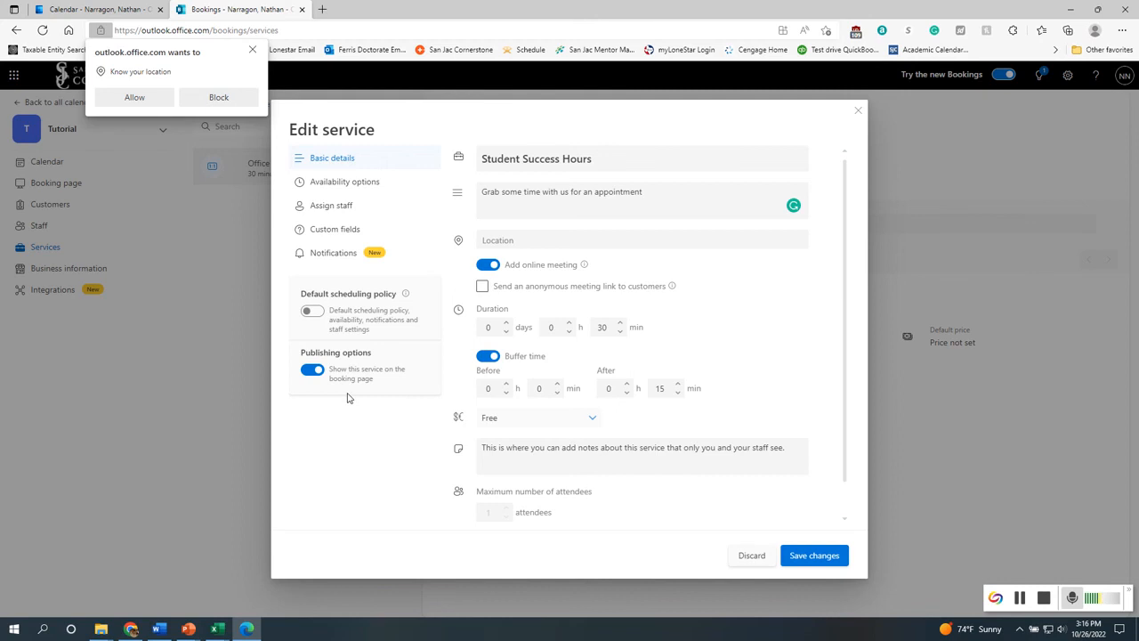
In the availability options, set the minimum lead time for bookings to 1 hrs
{"action": "left_click", "coordinate": [355, 190]}
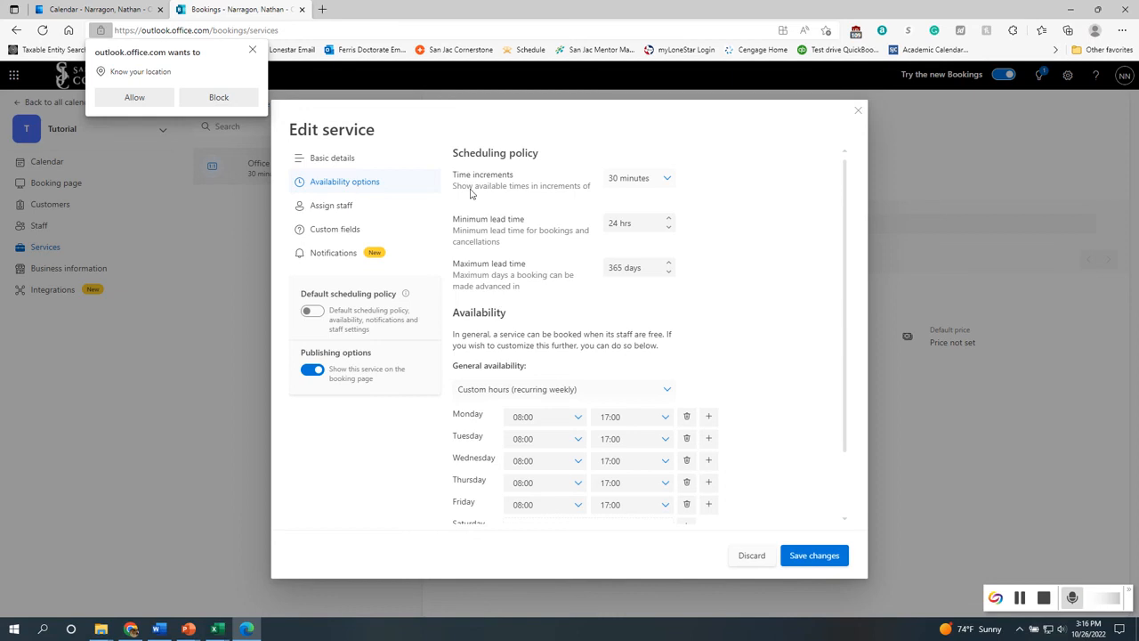
{"action": "left_click", "coordinate": [647, 184]}
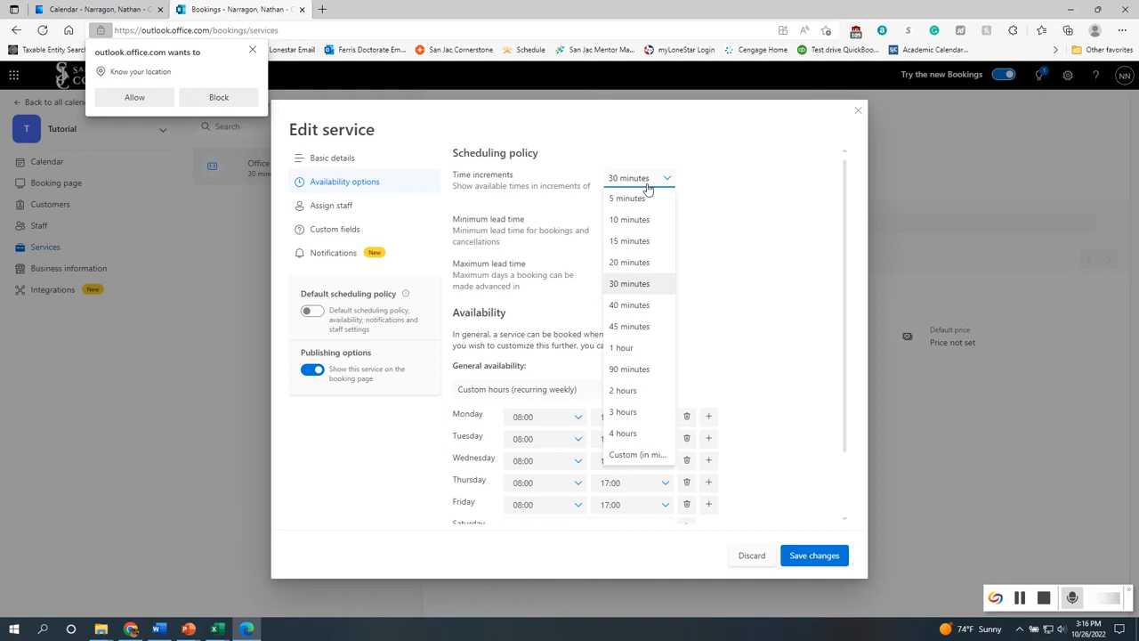
{"action": "left_click", "coordinate": [647, 185]}
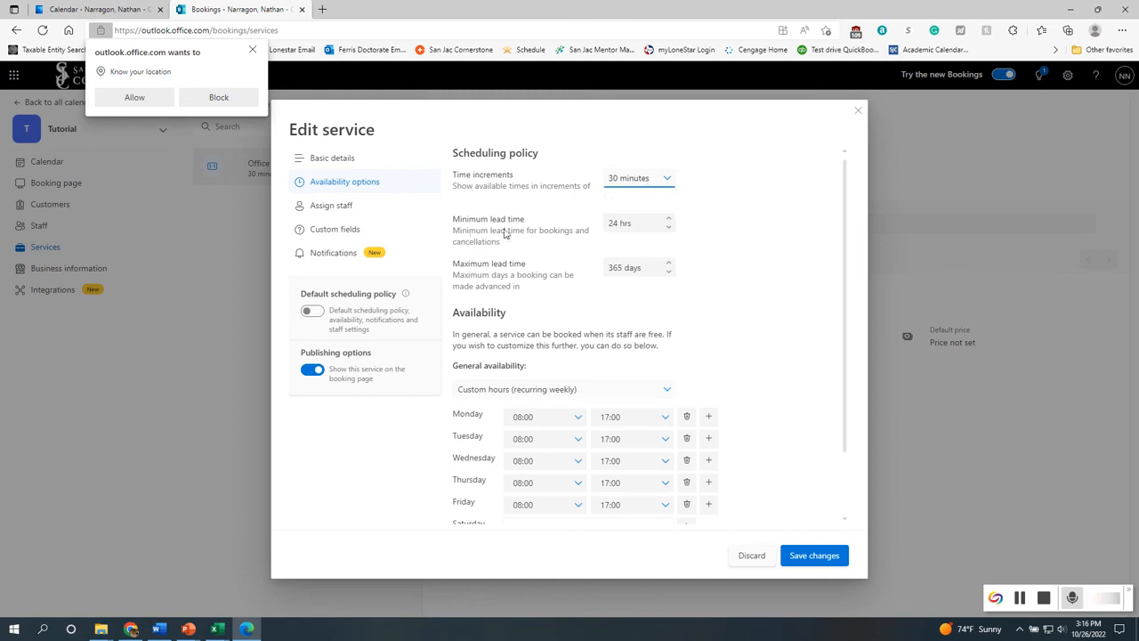
{"action": "left_click", "coordinate": [655, 221]}
{"action": "left_click", "coordinate": [644, 223]}
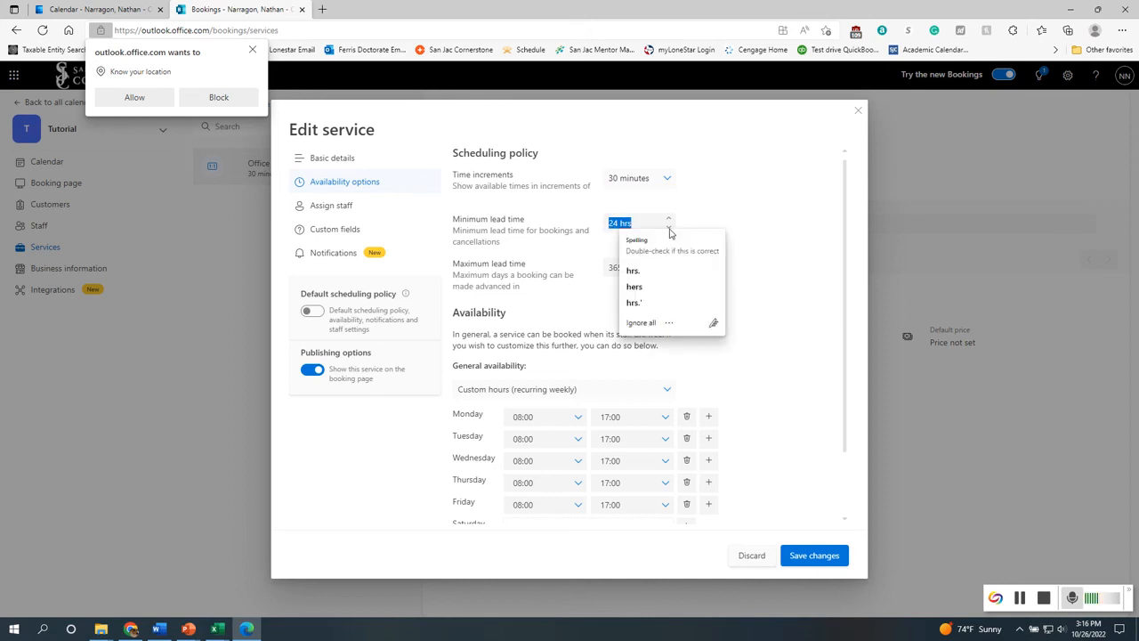
{"action": "left_click", "coordinate": [670, 228]}
{"action": "left_click", "coordinate": [670, 227]}
{"action": "left_click", "coordinate": [670, 228]}
{"action": "left_click", "coordinate": [670, 228]}
{"action": "left_click", "coordinate": [670, 228]}
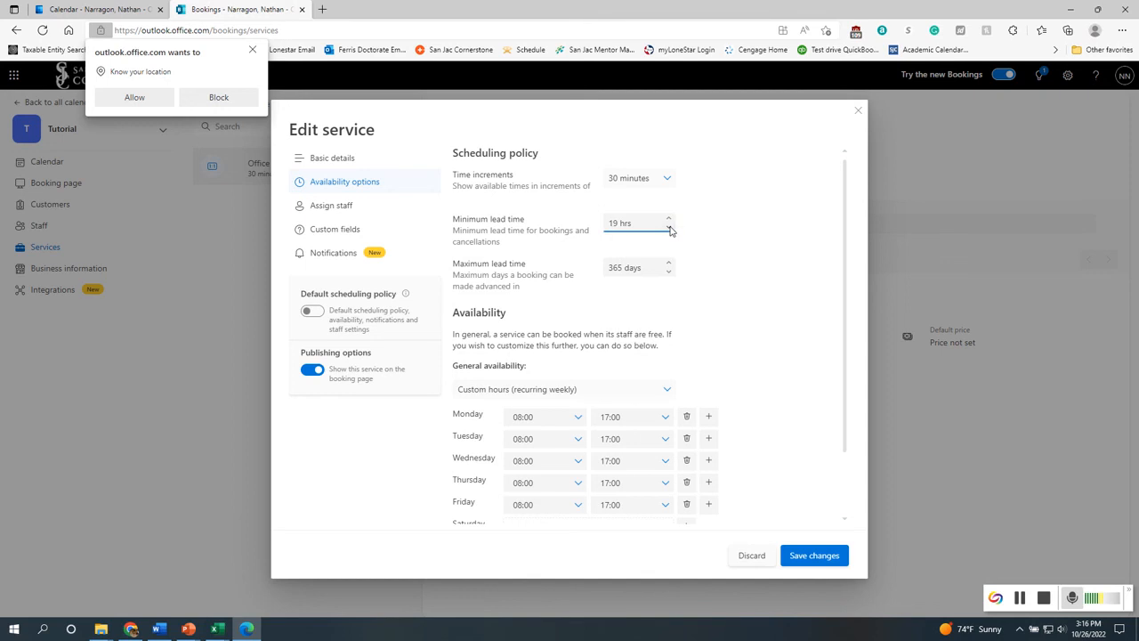
{"action": "left_click", "coordinate": [671, 228]}
{"action": "left_click", "coordinate": [670, 228]}
{"action": "left_click", "coordinate": [671, 227]}
{"action": "left_click", "coordinate": [670, 228]}
{"action": "left_click", "coordinate": [670, 228]}
{"action": "left_click", "coordinate": [668, 219]}
{"action": "scroll", "coordinate": [724, 325], "scroll_direction": "down", "scroll_amount": 1}
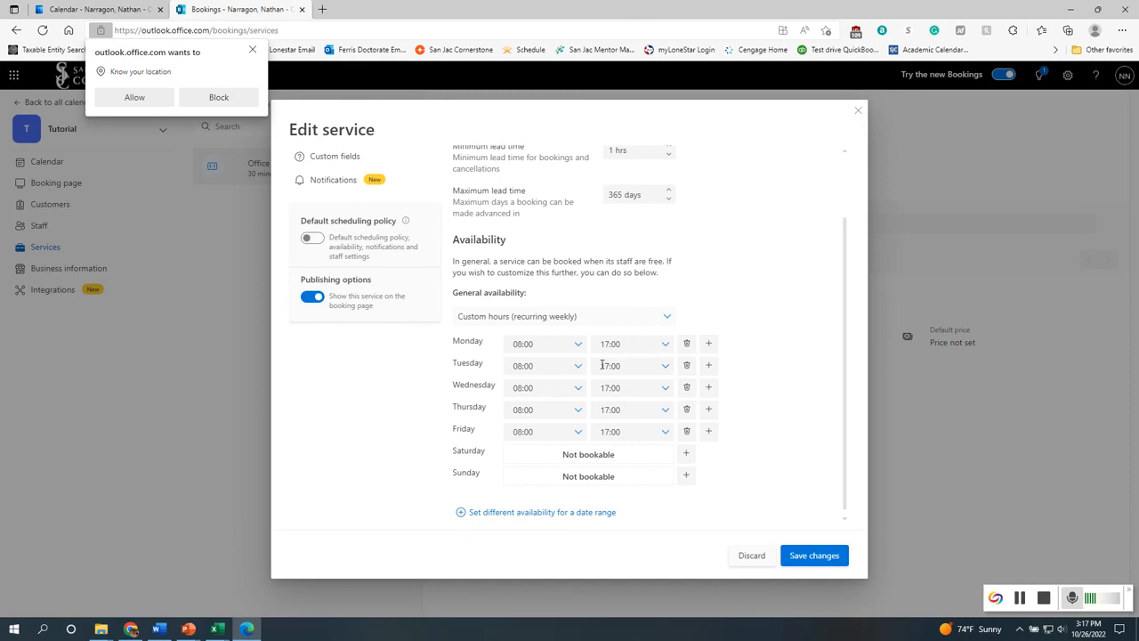
Set Monday's bookable hours to 09:00–12:00
{"action": "left_click", "coordinate": [579, 353]}
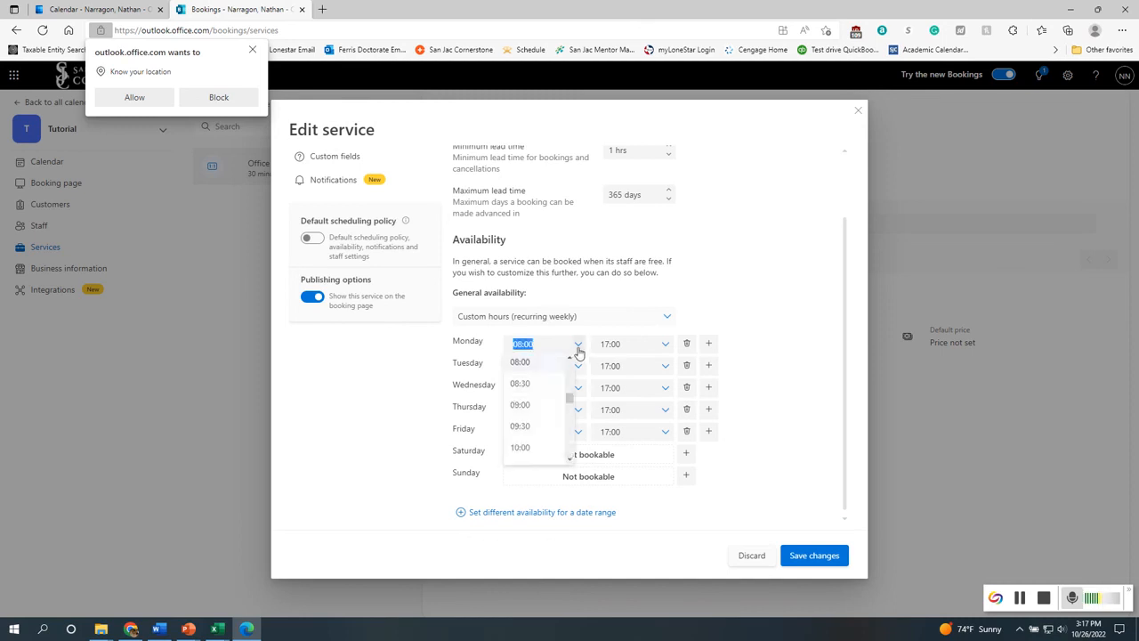
{"action": "left_click", "coordinate": [525, 407]}
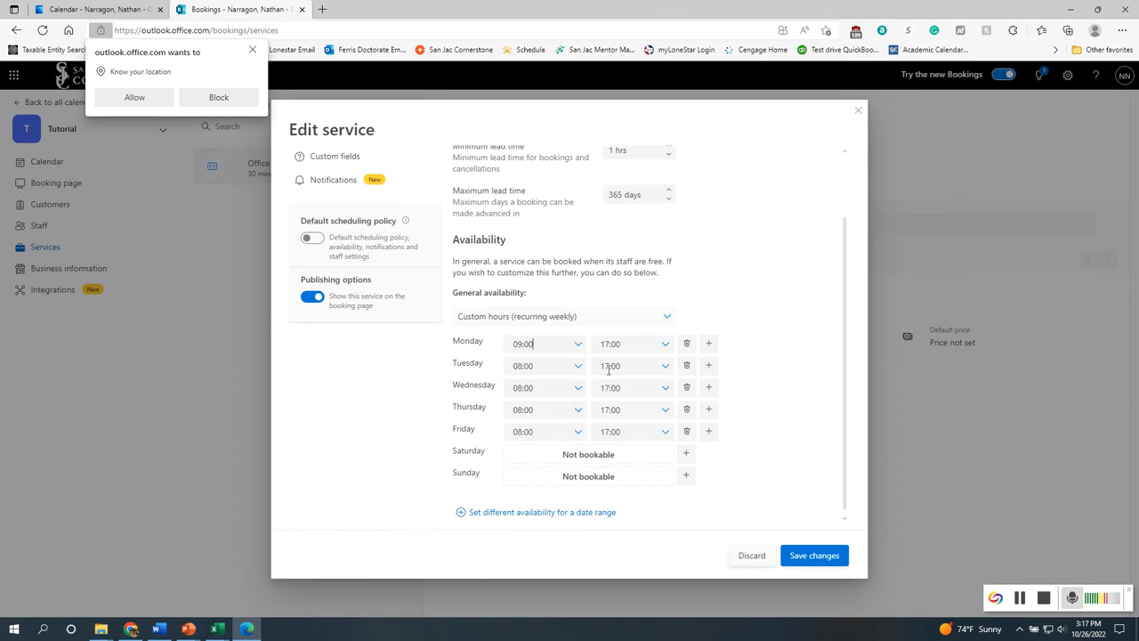
{"action": "left_click", "coordinate": [665, 344]}
{"action": "scroll", "coordinate": [621, 436], "scroll_direction": "up", "scroll_amount": 5}
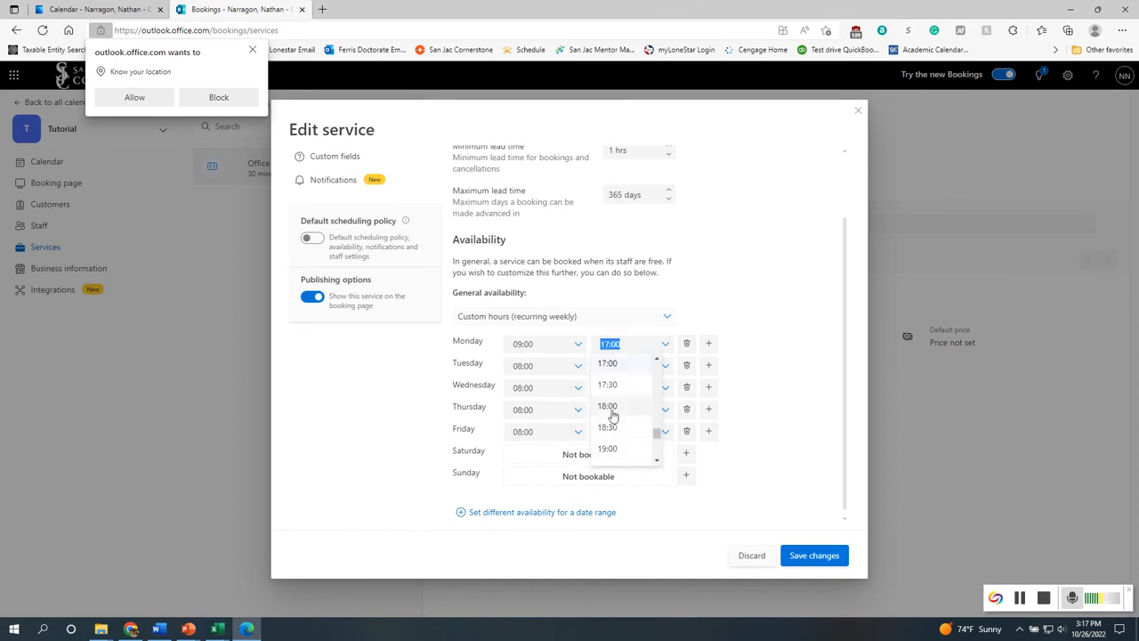
{"action": "scroll", "coordinate": [626, 431], "scroll_direction": "up", "scroll_amount": 2}
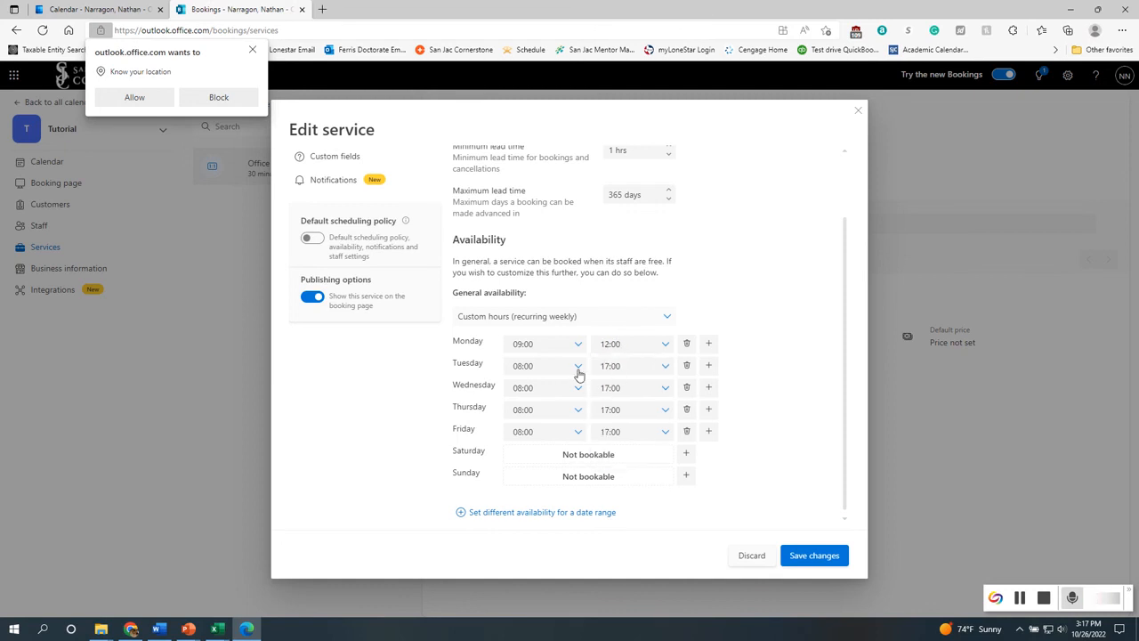
Set Wednesday's bookable hours to 09:00–12:00
{"action": "left_click", "coordinate": [576, 391]}
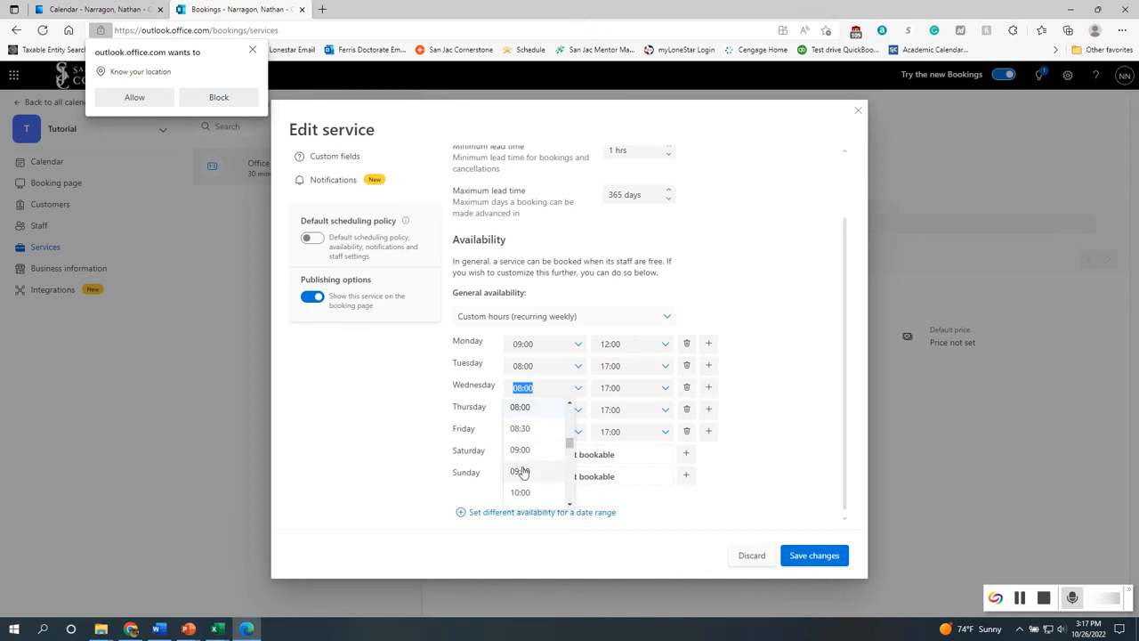
{"action": "left_click", "coordinate": [532, 450]}
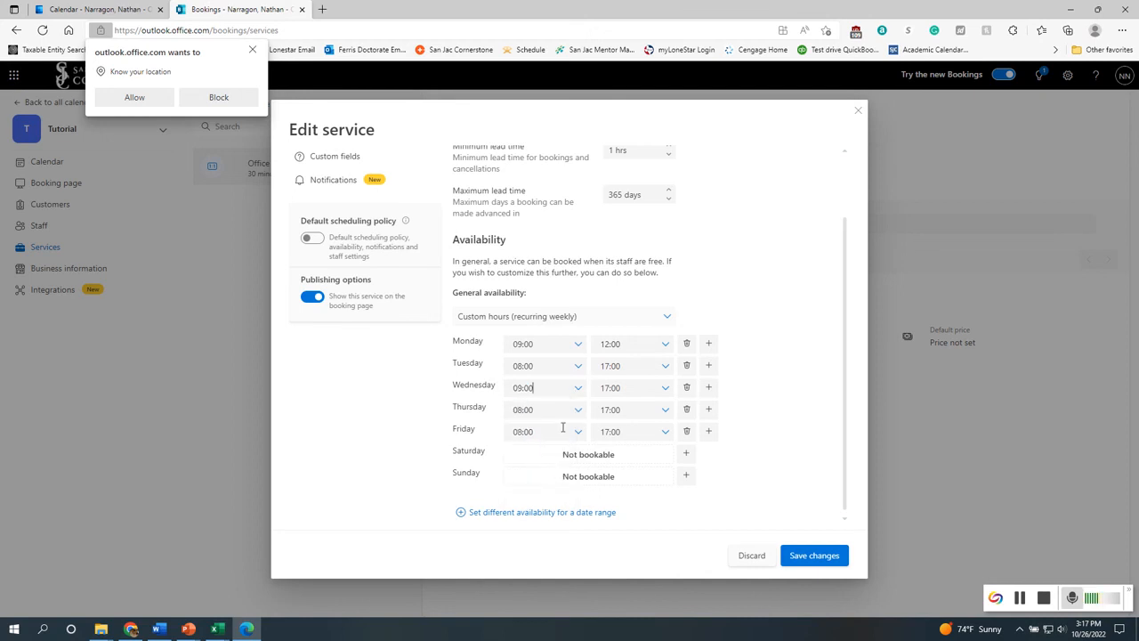
{"action": "left_click", "coordinate": [664, 388]}
{"action": "scroll", "coordinate": [623, 462], "scroll_direction": "down", "scroll_amount": 2}
{"action": "scroll", "coordinate": [613, 477], "scroll_direction": "down", "scroll_amount": 1}
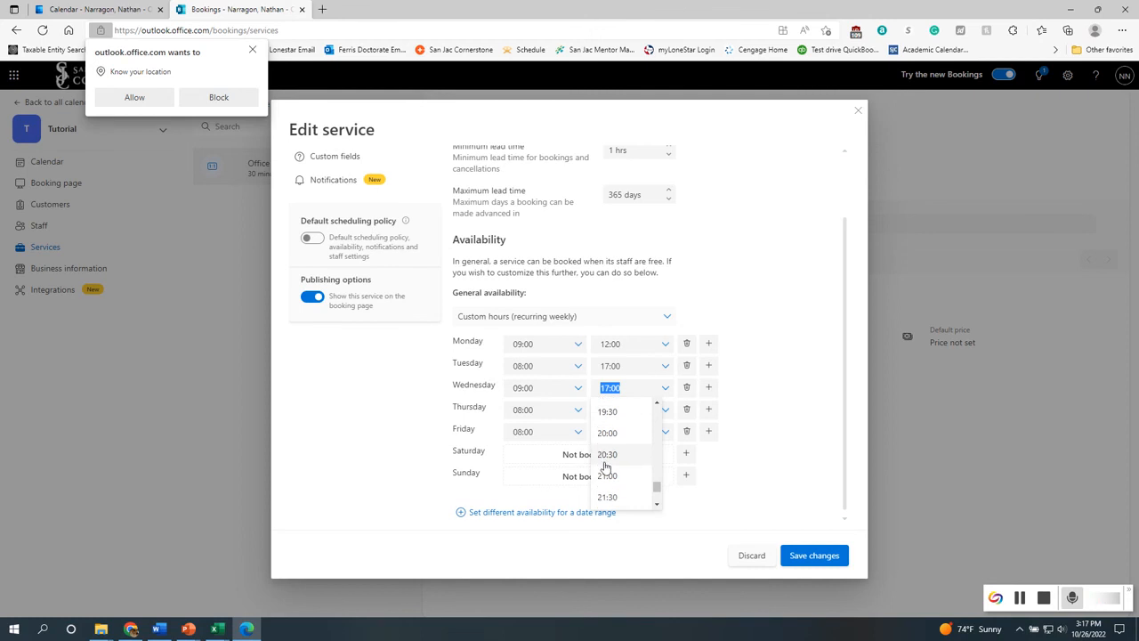
{"action": "scroll", "coordinate": [614, 471], "scroll_direction": "up", "scroll_amount": 1}
{"action": "scroll", "coordinate": [615, 471], "scroll_direction": "up", "scroll_amount": 4}
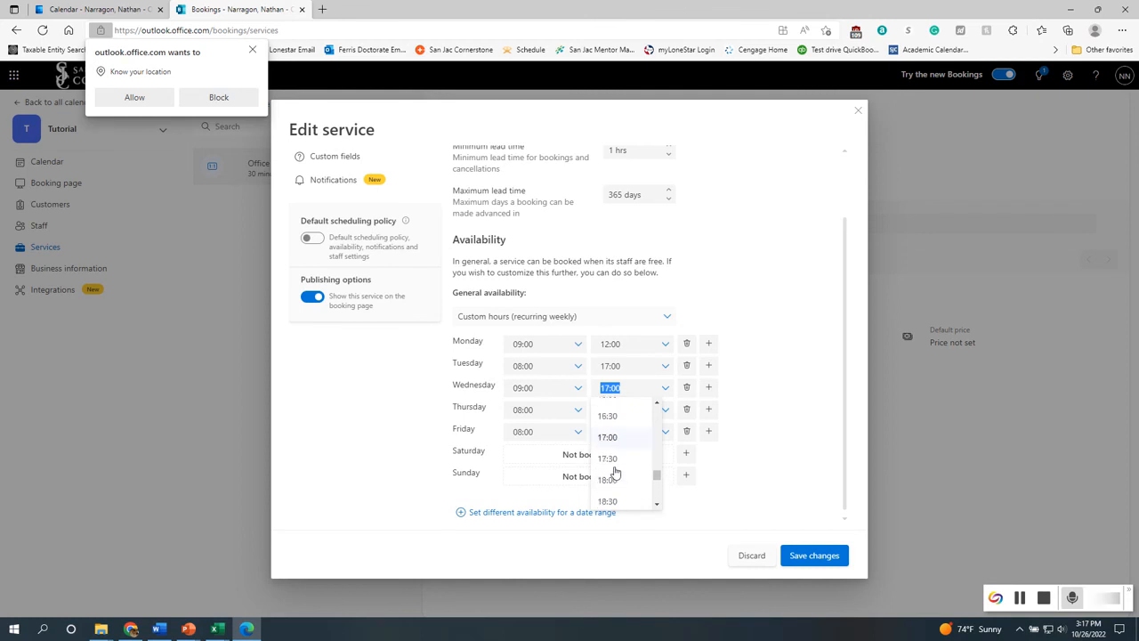
{"action": "scroll", "coordinate": [618, 480], "scroll_direction": "up", "scroll_amount": 2}
{"action": "left_click", "coordinate": [614, 434]}
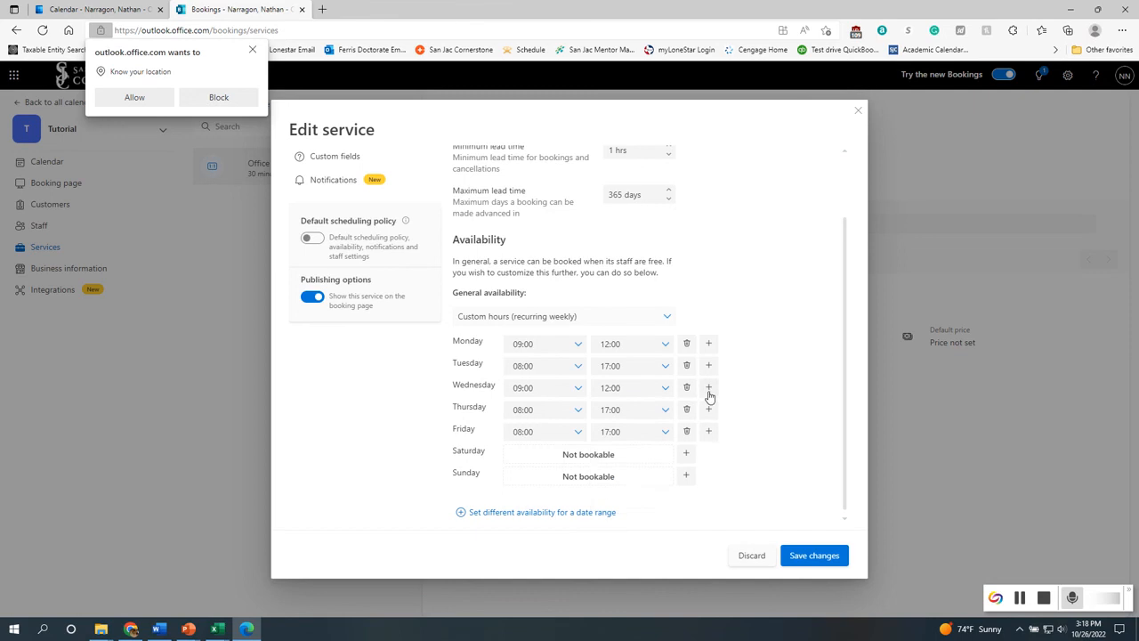
Add a second Wednesday time slot from 14:00 to 17:00
{"action": "left_click", "coordinate": [708, 388]}
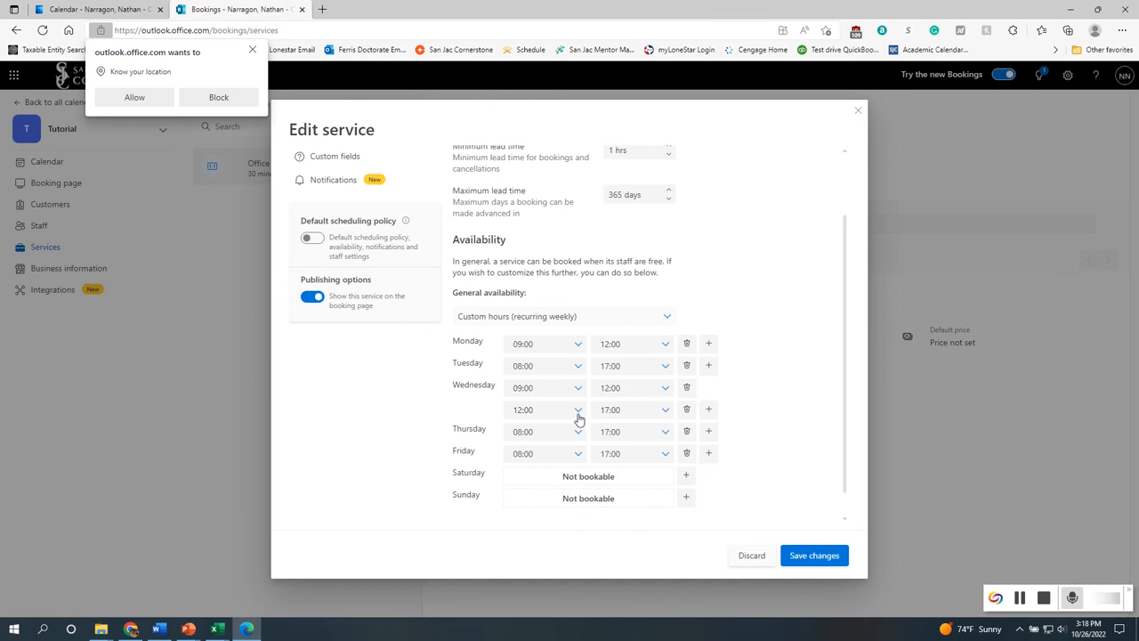
{"action": "left_click", "coordinate": [579, 411]}
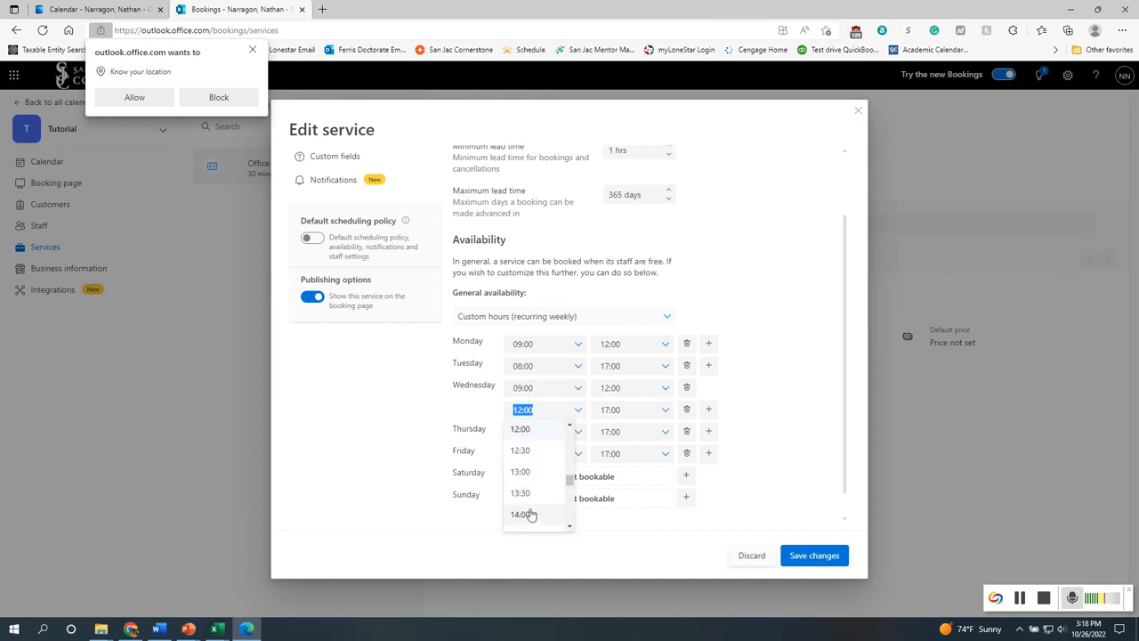
{"action": "left_click", "coordinate": [530, 509]}
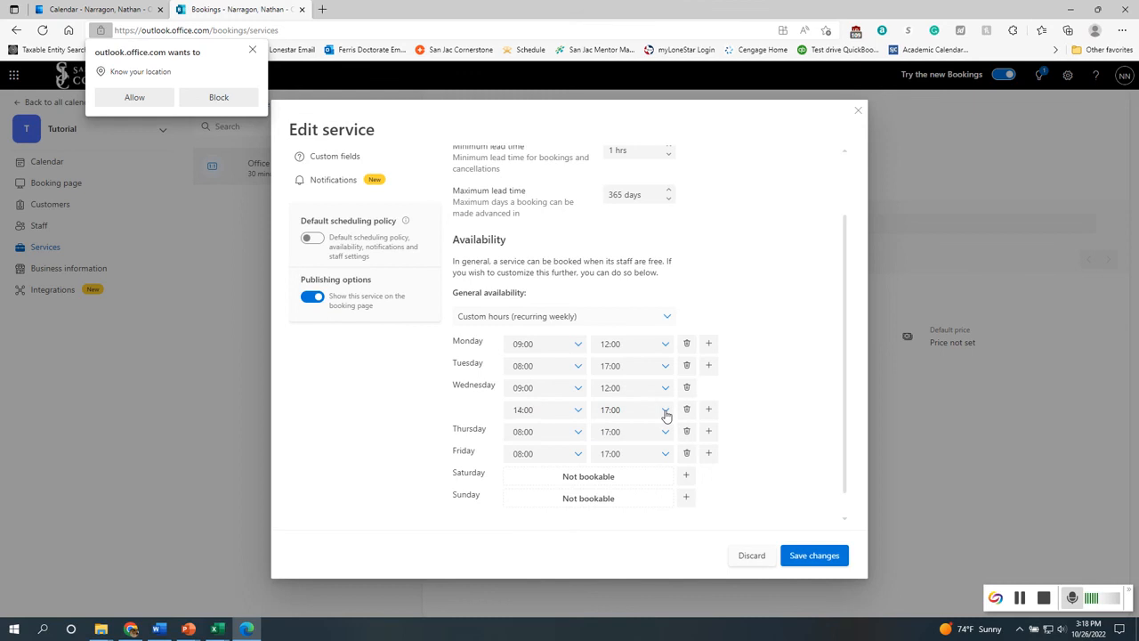
{"action": "left_click", "coordinate": [665, 413]}
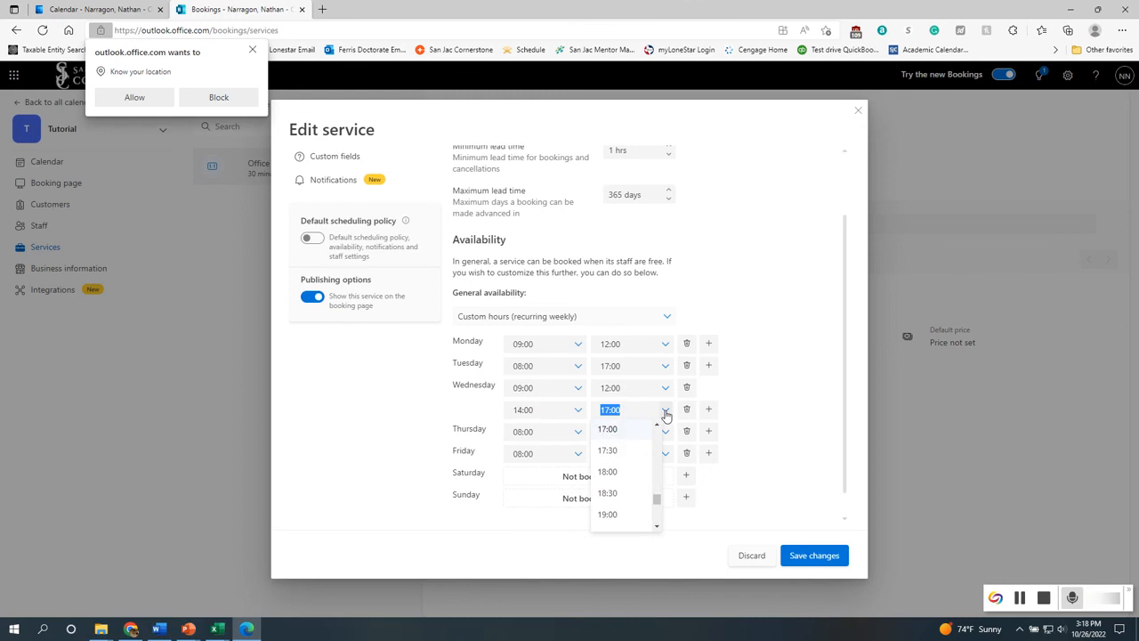
{"action": "left_click", "coordinate": [666, 412]}
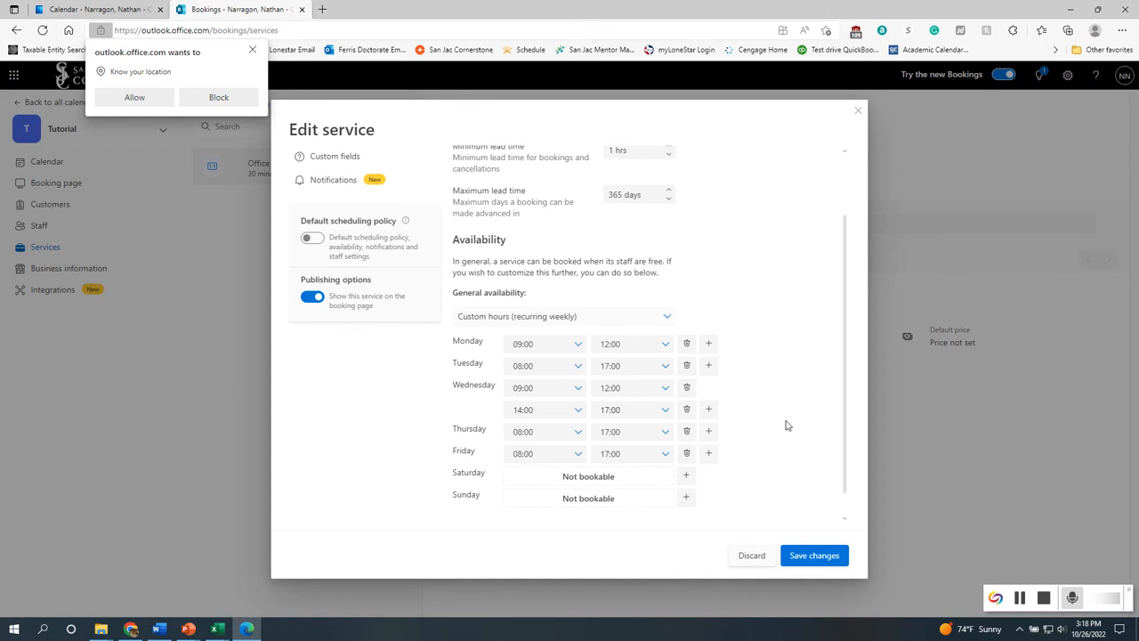
Remove Friday's hours so Friday is not bookable
{"action": "scroll", "coordinate": [761, 454], "scroll_direction": "up", "scroll_amount": 1}
{"action": "scroll", "coordinate": [761, 454], "scroll_direction": "down", "scroll_amount": 2}
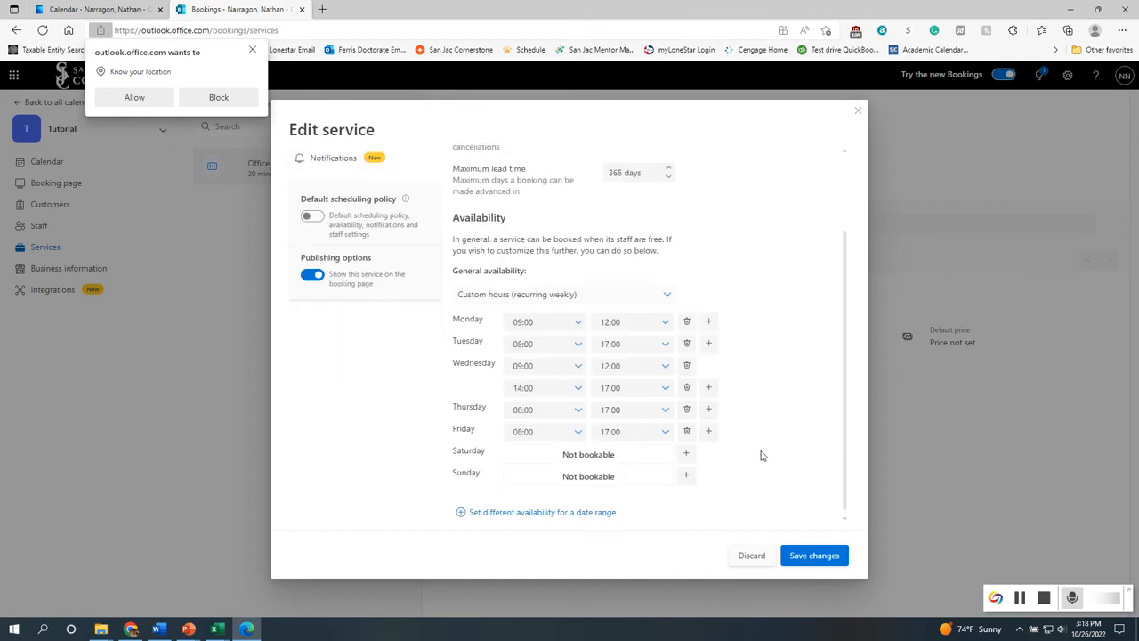
{"action": "left_click", "coordinate": [687, 432]}
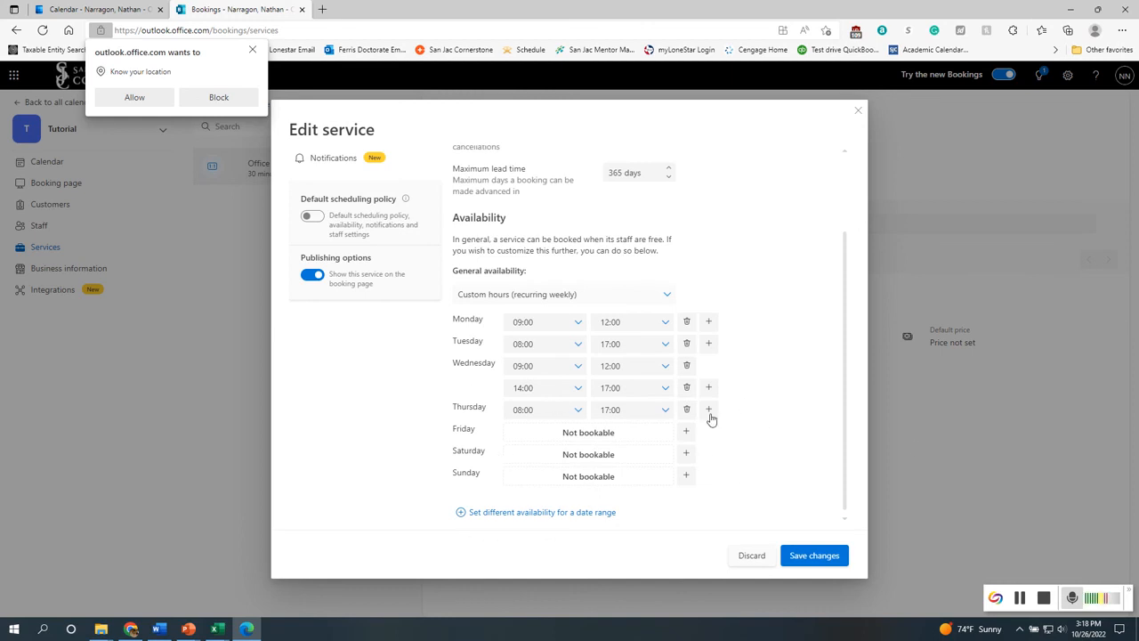
Add an availability block for a date range, then delete it
{"action": "left_click", "coordinate": [590, 515]}
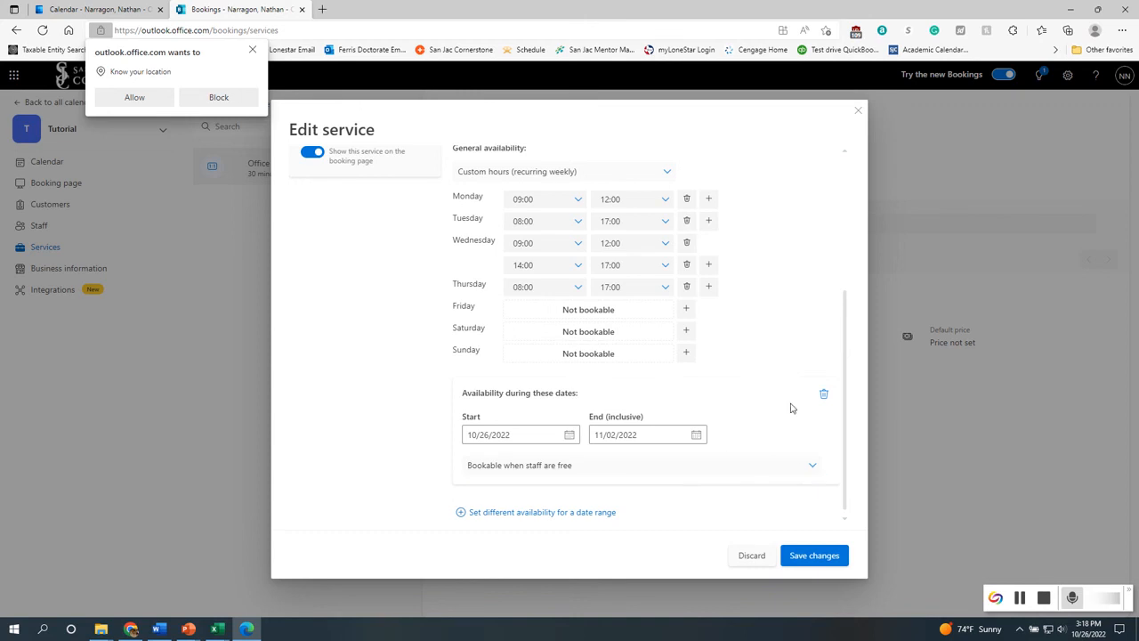
{"action": "left_click", "coordinate": [824, 394]}
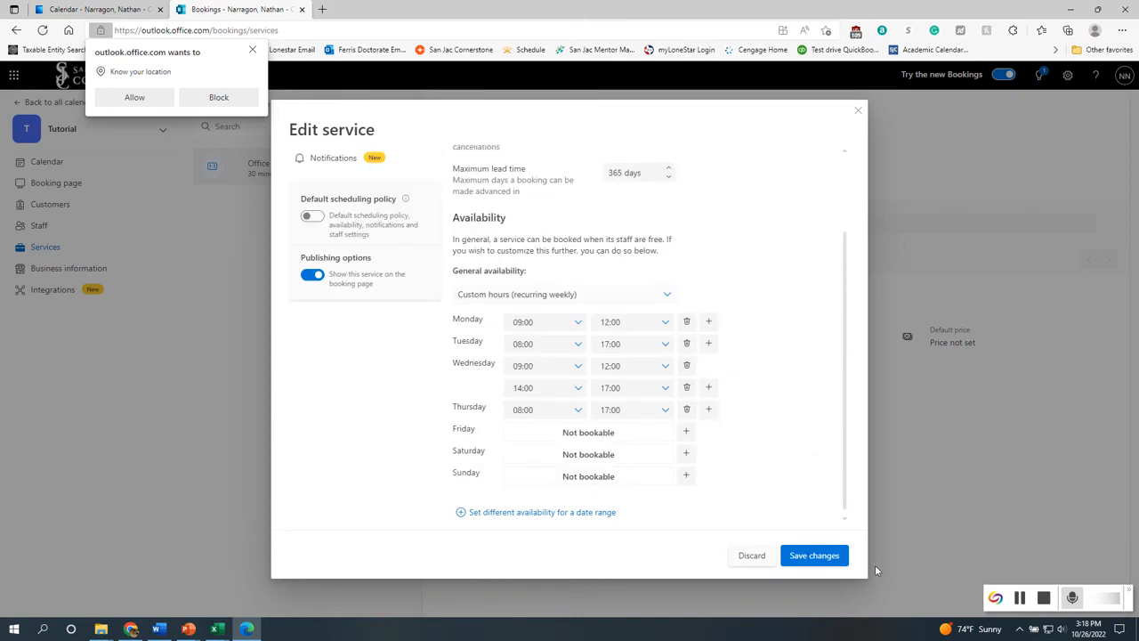
{"action": "scroll", "coordinate": [392, 360], "scroll_direction": "up", "scroll_amount": 2}
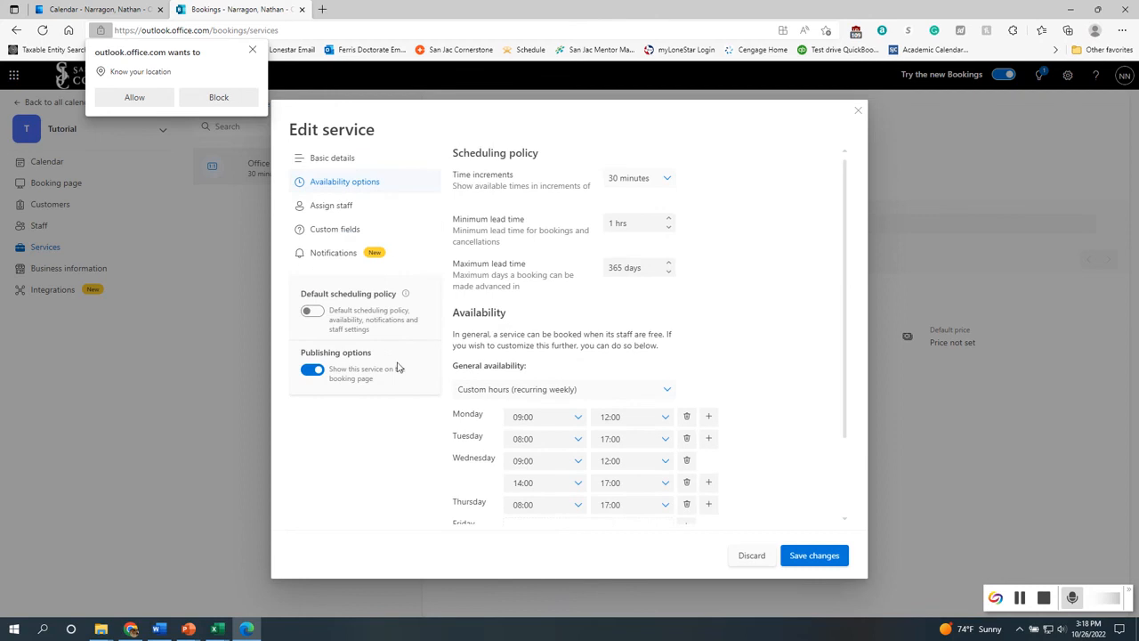
Open the staff assignment settings and toggle customers' choice of a particular staff member off and back on
{"action": "left_click", "coordinate": [330, 212]}
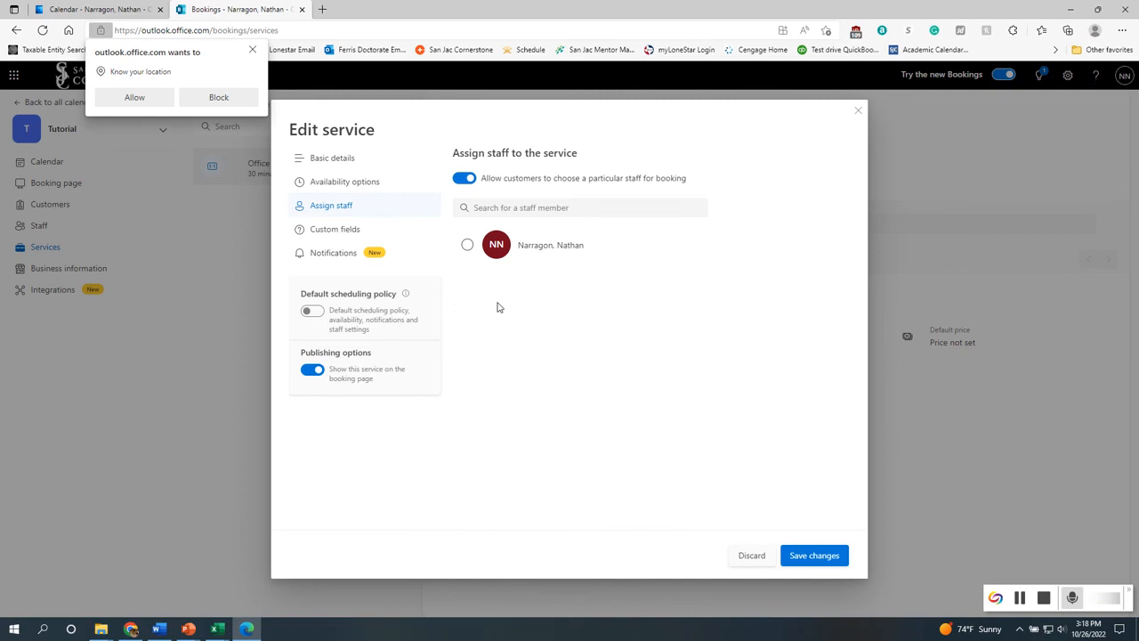
{"action": "left_click", "coordinate": [462, 178]}
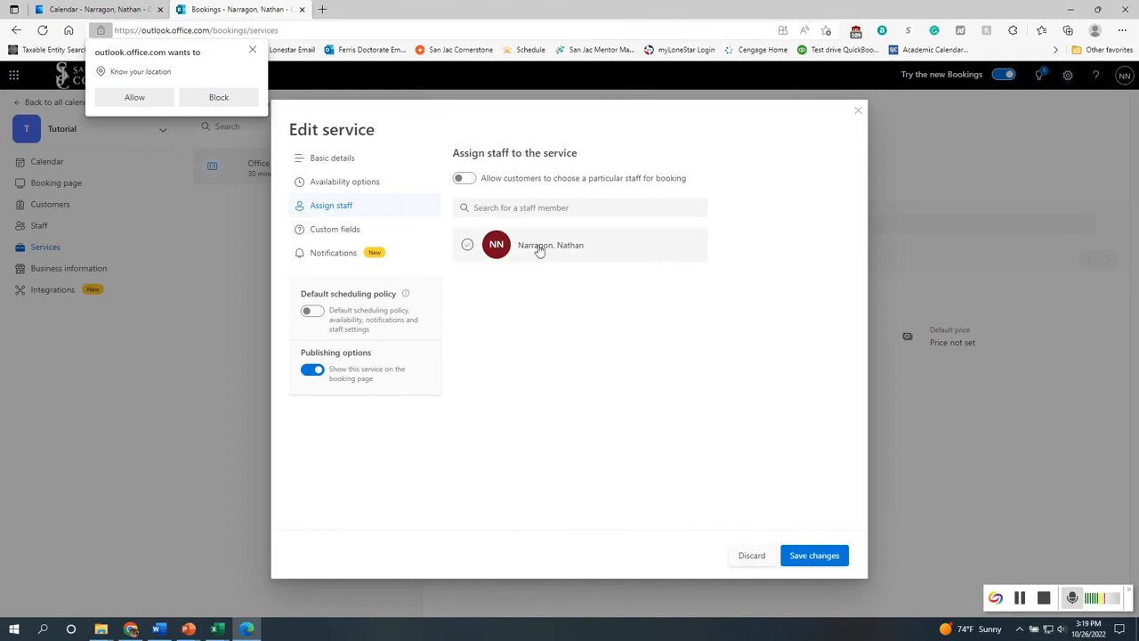
{"action": "left_click", "coordinate": [463, 178]}
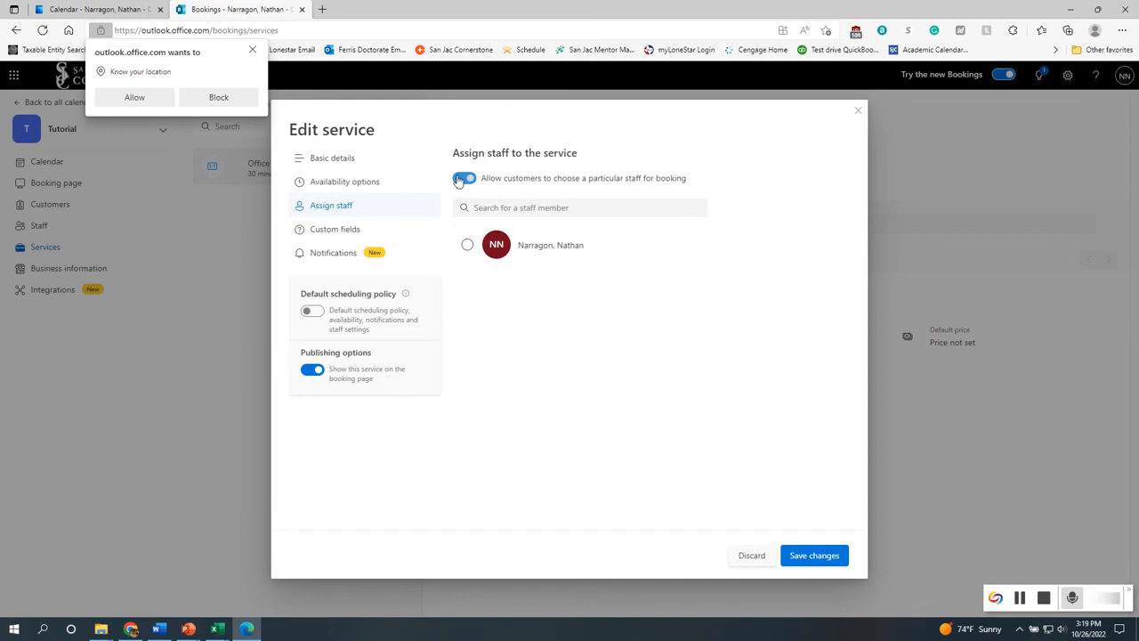
Leave the staff member unassigned and turn off customers' choice of a particular staff member for booking
{"action": "left_click", "coordinate": [468, 248]}
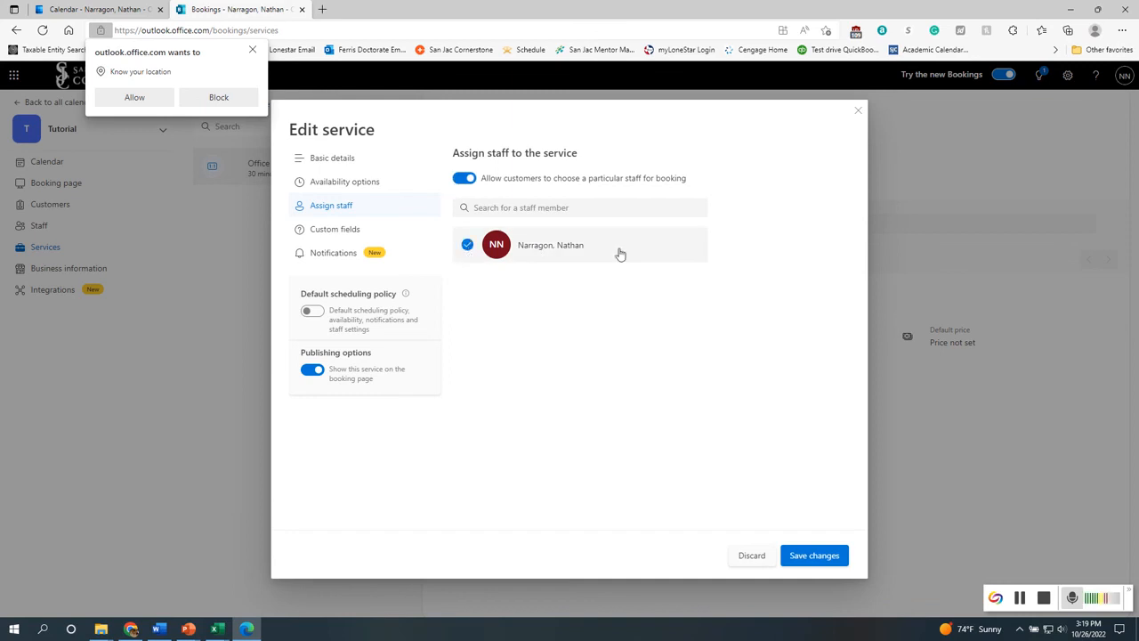
{"action": "left_click", "coordinate": [468, 247]}
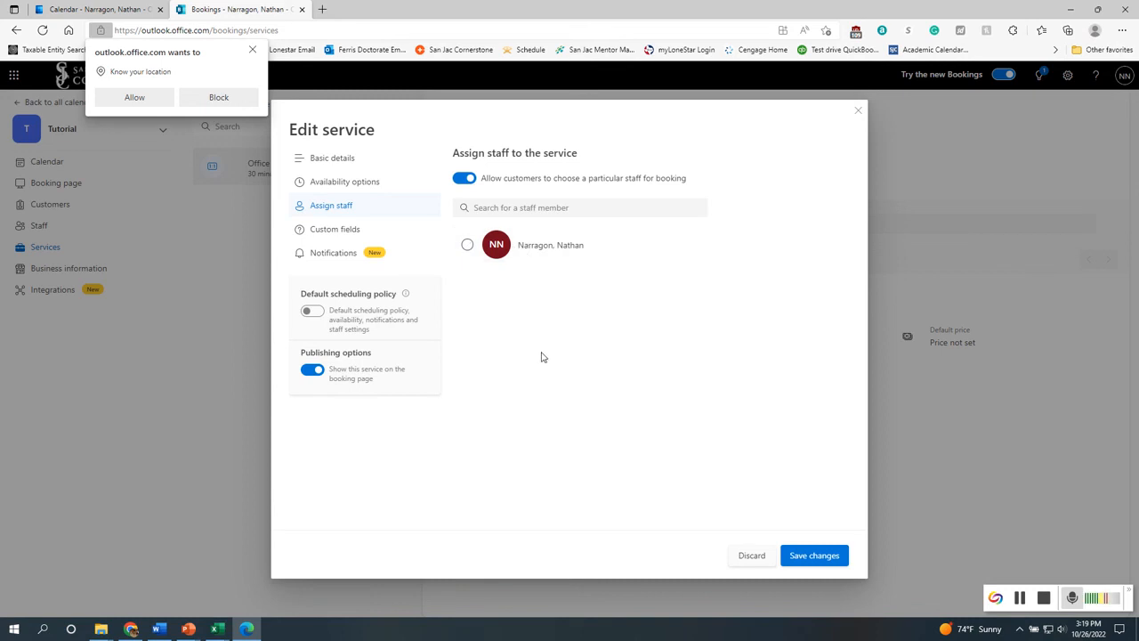
{"action": "left_click", "coordinate": [466, 179]}
In the custom fields, stop collecting phone number and customer address, keeping customer email and notes with notes not required
{"action": "left_click", "coordinate": [331, 230]}
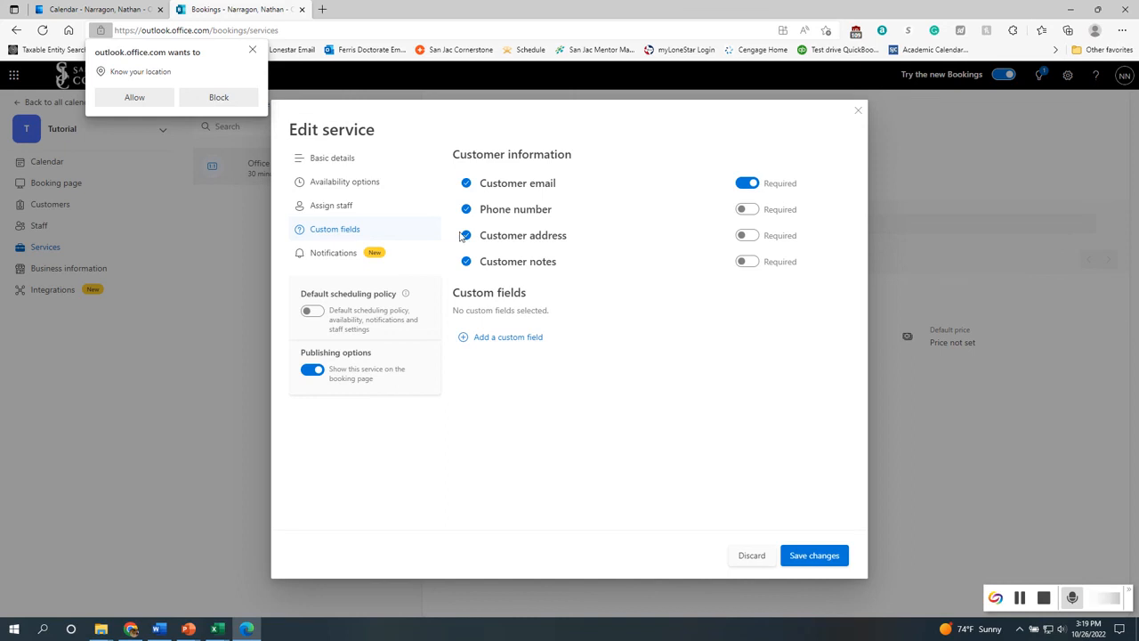
{"action": "left_click", "coordinate": [465, 262]}
{"action": "left_click", "coordinate": [466, 235]}
{"action": "left_click", "coordinate": [466, 211]}
{"action": "left_click", "coordinate": [465, 261]}
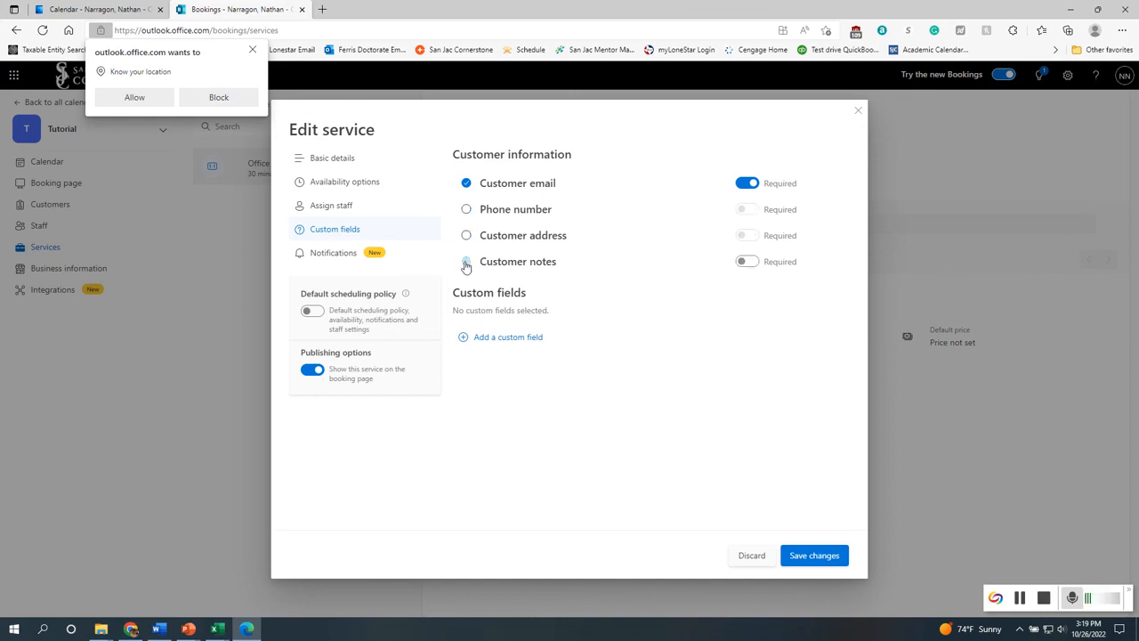
{"action": "left_click", "coordinate": [747, 263]}
{"action": "left_click", "coordinate": [747, 265]}
Add a dropdown custom field with the question Course of Study
{"action": "left_click", "coordinate": [529, 342]}
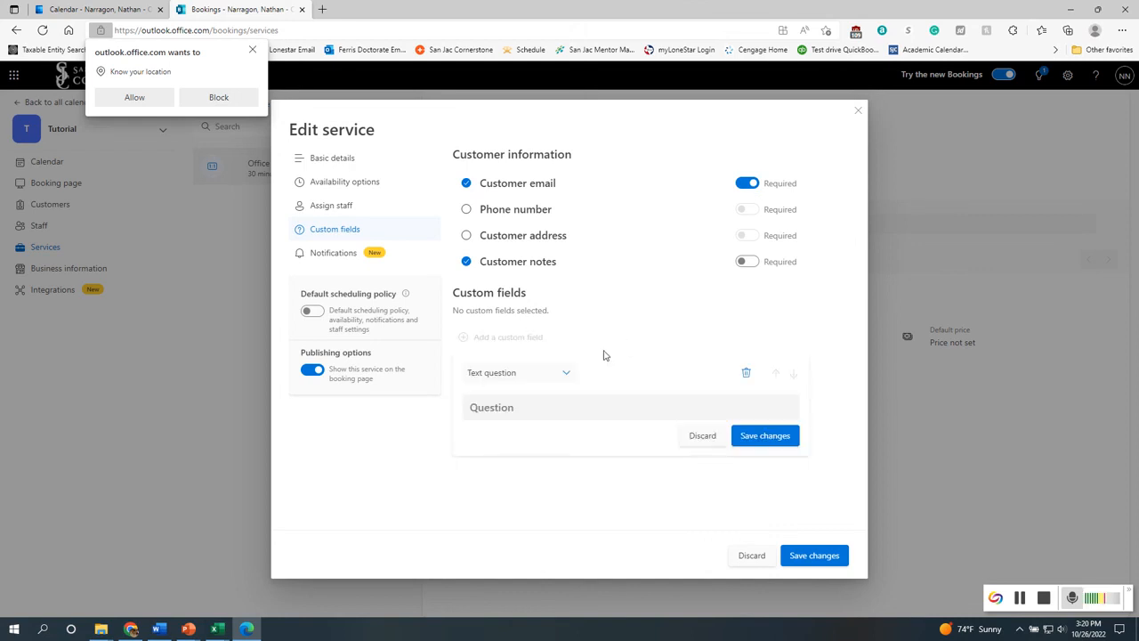
{"action": "left_click", "coordinate": [561, 375]}
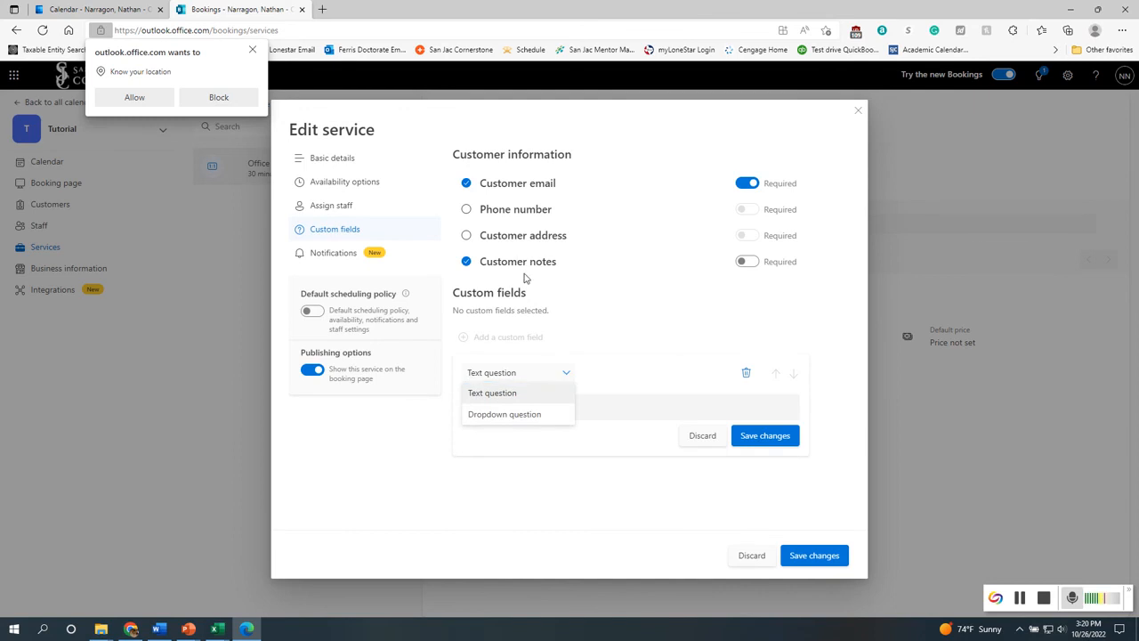
{"action": "left_click", "coordinate": [534, 416]}
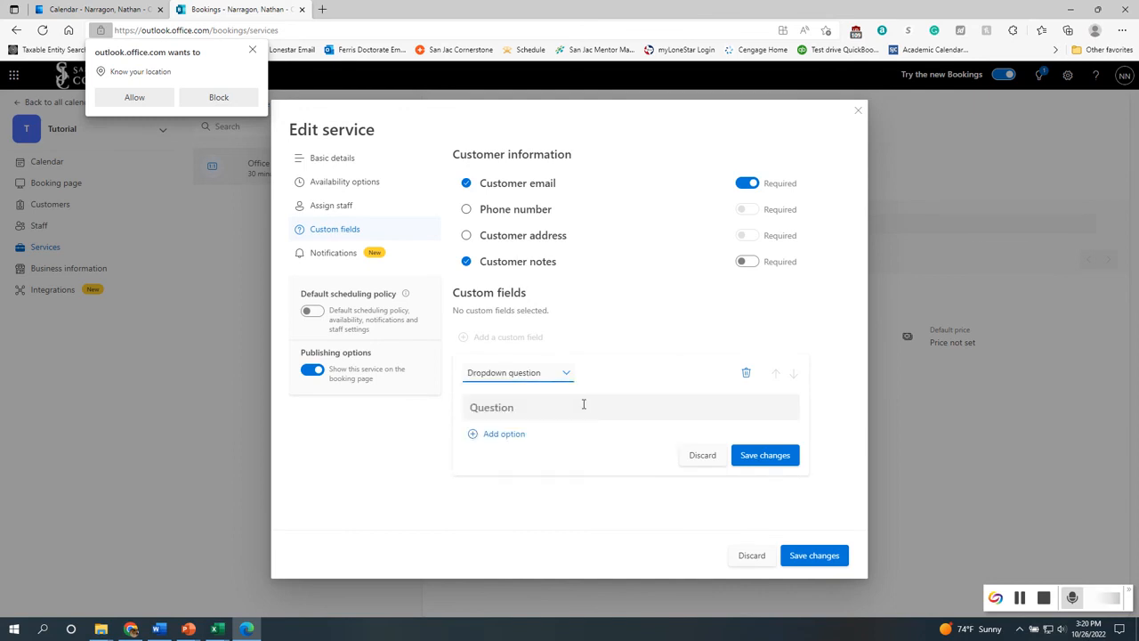
{"action": "left_click", "coordinate": [554, 413]}
{"action": "type", "text": "Course"}
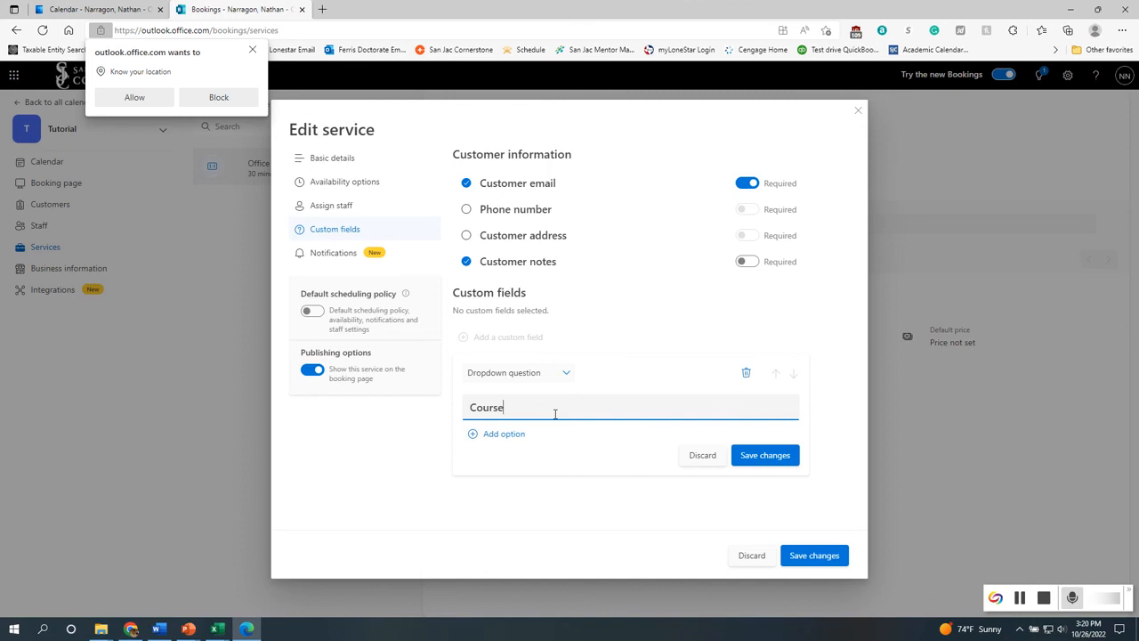
{"action": "type", "text": " of Study"}
Give the Course of Study dropdown the options ACCT 2301, ACCT 2302 and BUSI 1301 and save the field
{"action": "left_click", "coordinate": [495, 433]}
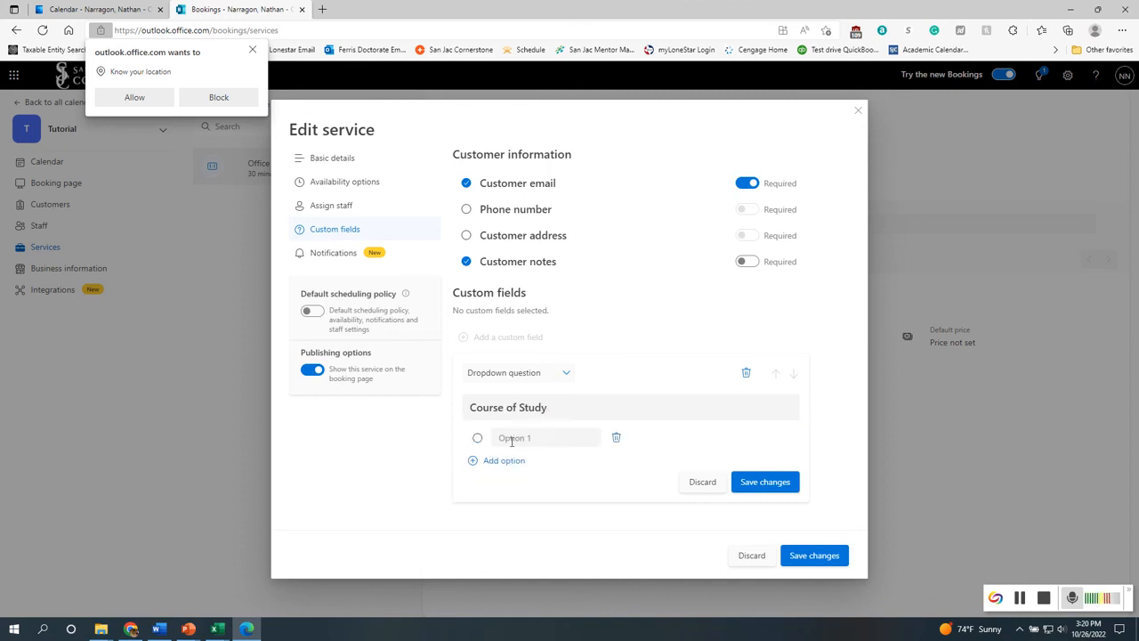
{"action": "left_click", "coordinate": [544, 441]}
{"action": "type", "text": "ACCT 2"}
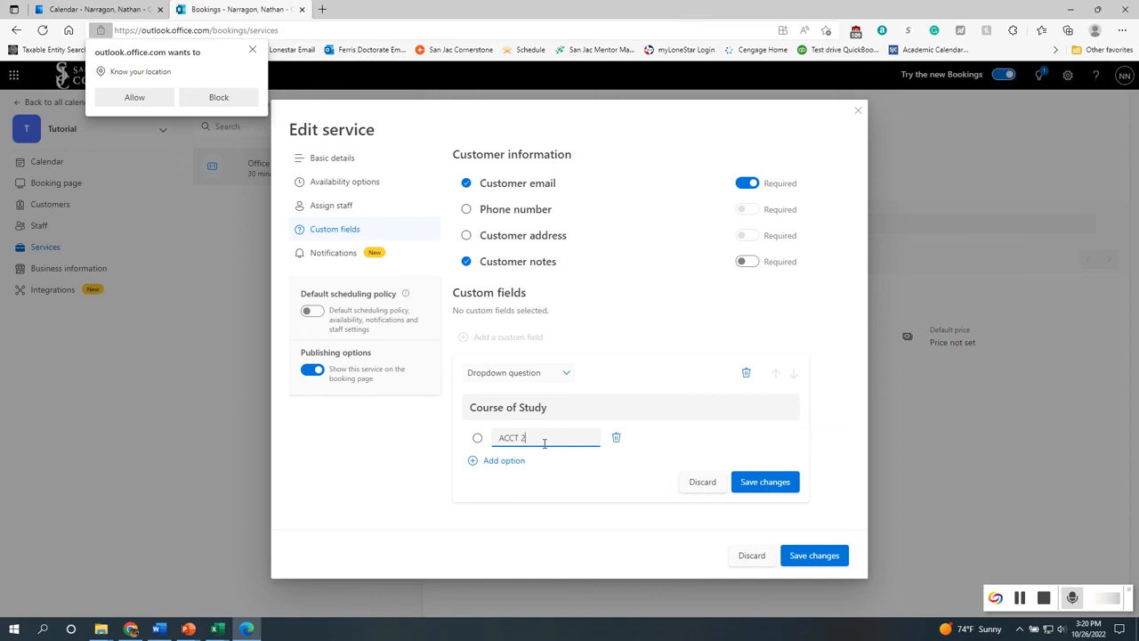
{"action": "type", "text": "301"}
{"action": "left_click", "coordinate": [497, 461]}
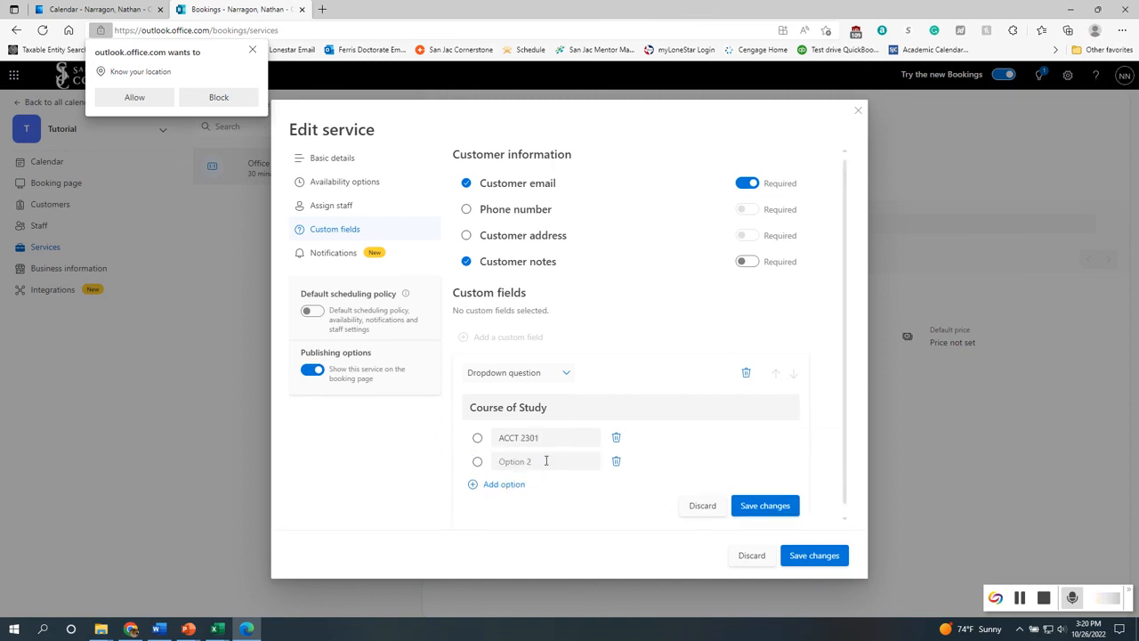
{"action": "type", "text": "ACCT 2302"}
{"action": "left_click", "coordinate": [500, 485]}
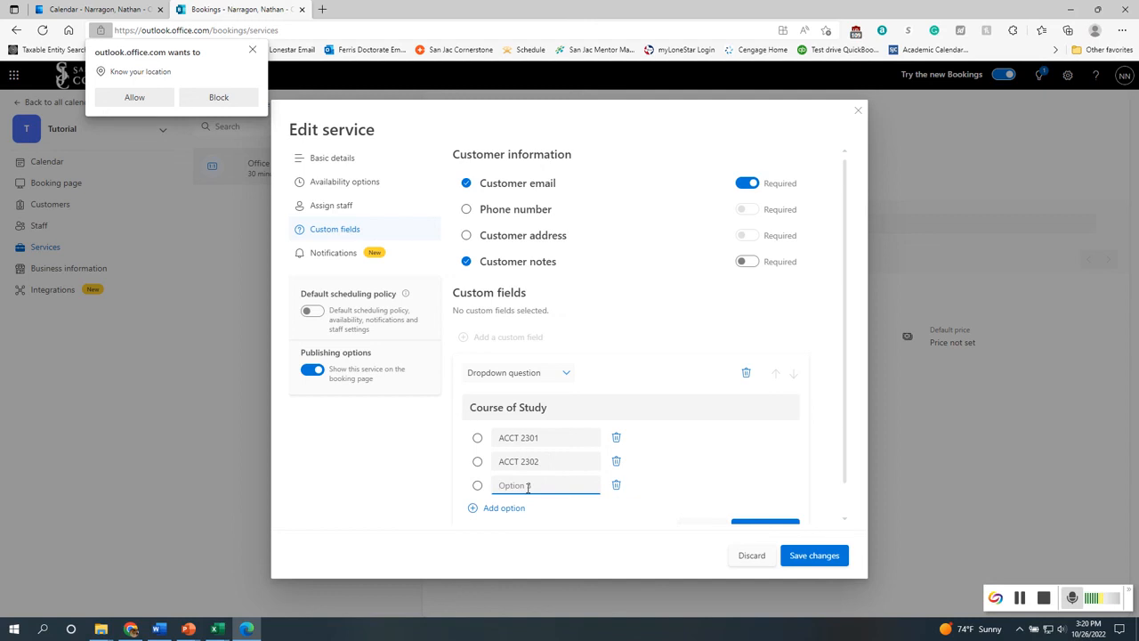
{"action": "type", "text": "BUSI 1301"}
{"action": "left_click", "coordinate": [771, 435]}
{"action": "scroll", "coordinate": [694, 445], "scroll_direction": "down", "scroll_amount": 1}
{"action": "left_click", "coordinate": [758, 500]}
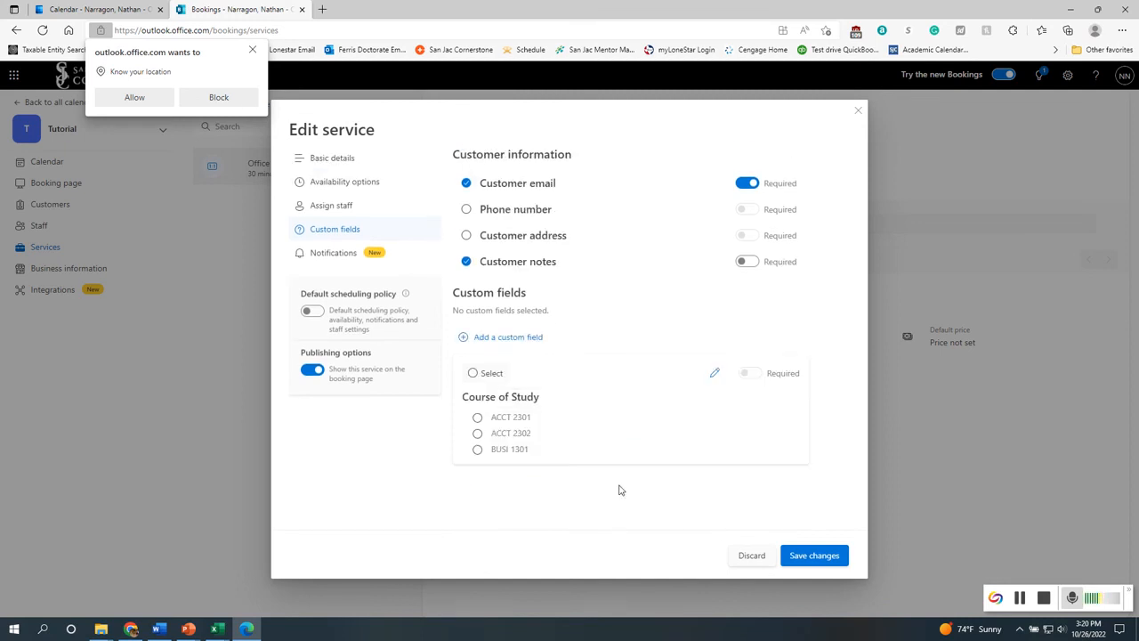
Add another dropdown custom field with the question Type of Meeting
{"action": "left_click", "coordinate": [491, 339]}
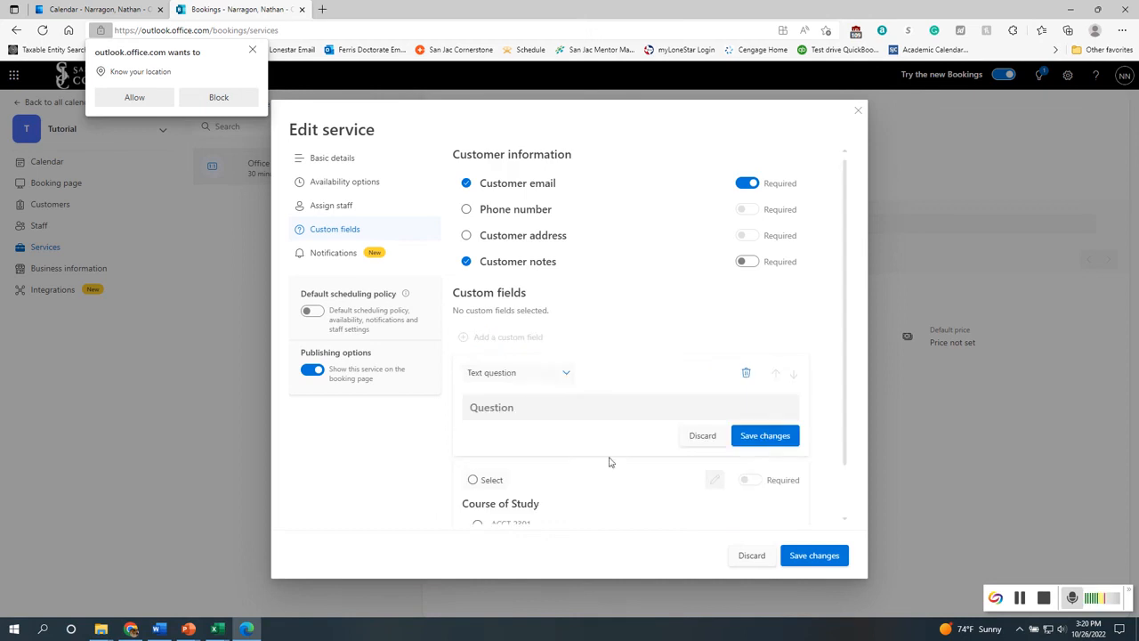
{"action": "left_click", "coordinate": [560, 373]}
{"action": "left_click", "coordinate": [525, 412]}
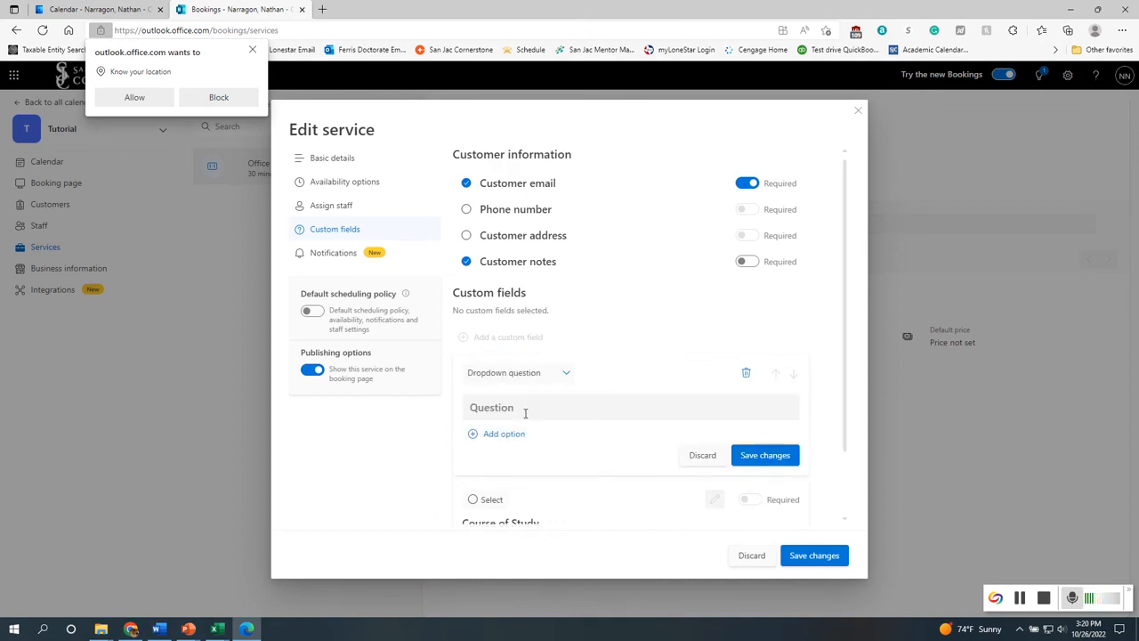
{"action": "left_click", "coordinate": [527, 409]}
{"action": "type", "text": "Ty"}
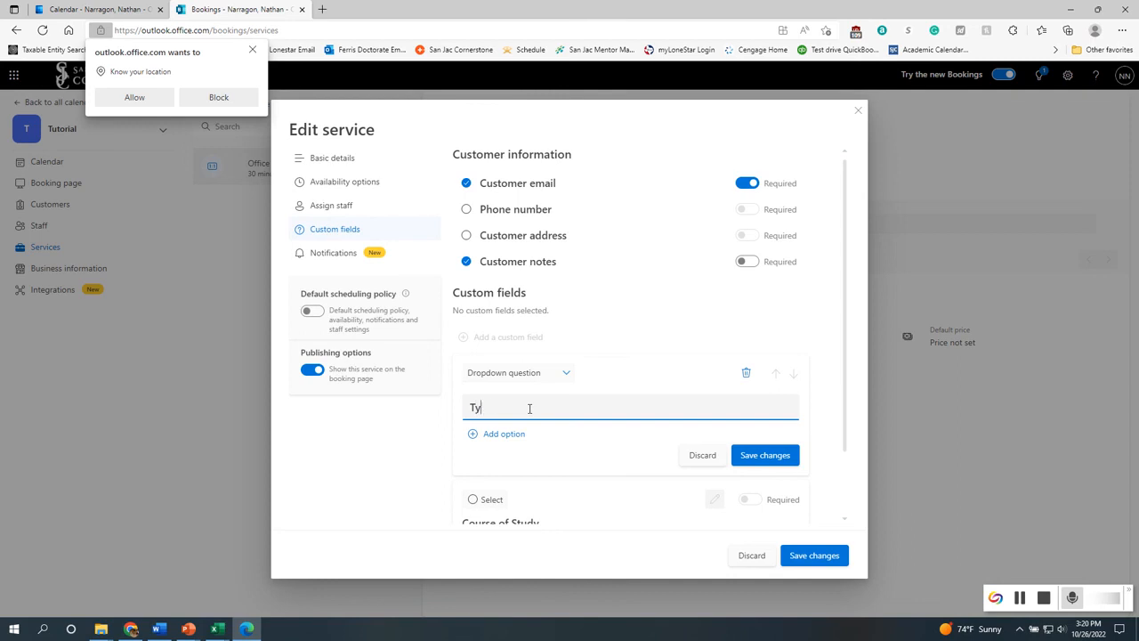
{"action": "type", "text": "pe of Meeting"}
{"action": "left_click", "coordinate": [501, 435]}
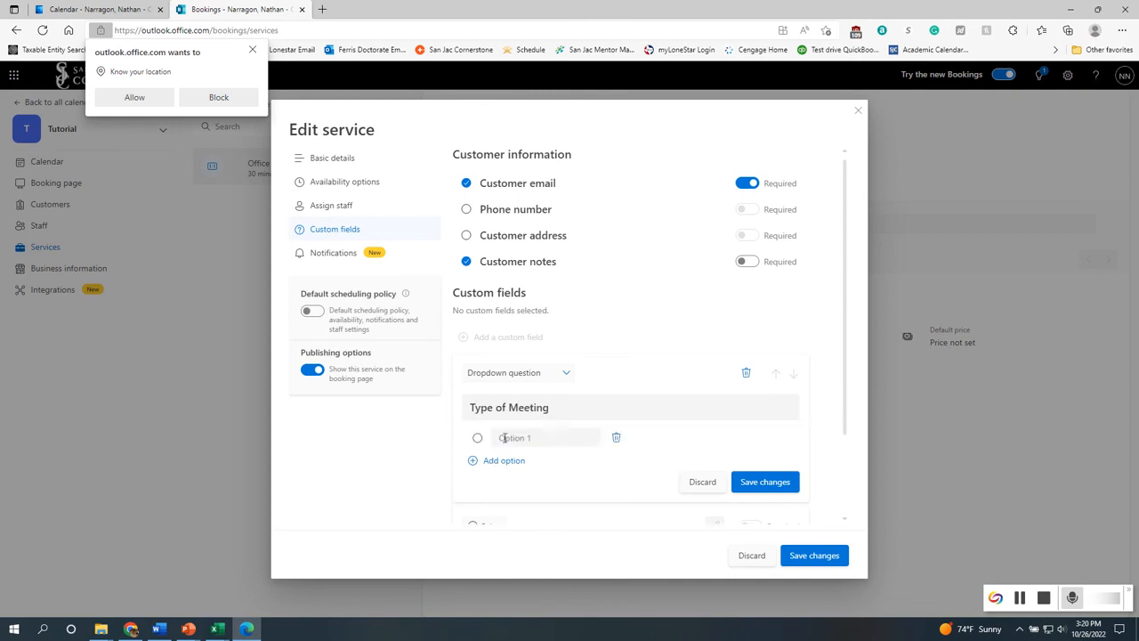
Give the Type of Meeting dropdown the options Face to Face, Zoom, Teams and GroupMe and save the field
{"action": "left_click", "coordinate": [530, 439]}
{"action": "type", "text": "F"}
{"action": "key", "text": "BackSpace"}
{"action": "type", "text": "ace to Face"}
{"action": "left_click", "coordinate": [509, 460]}
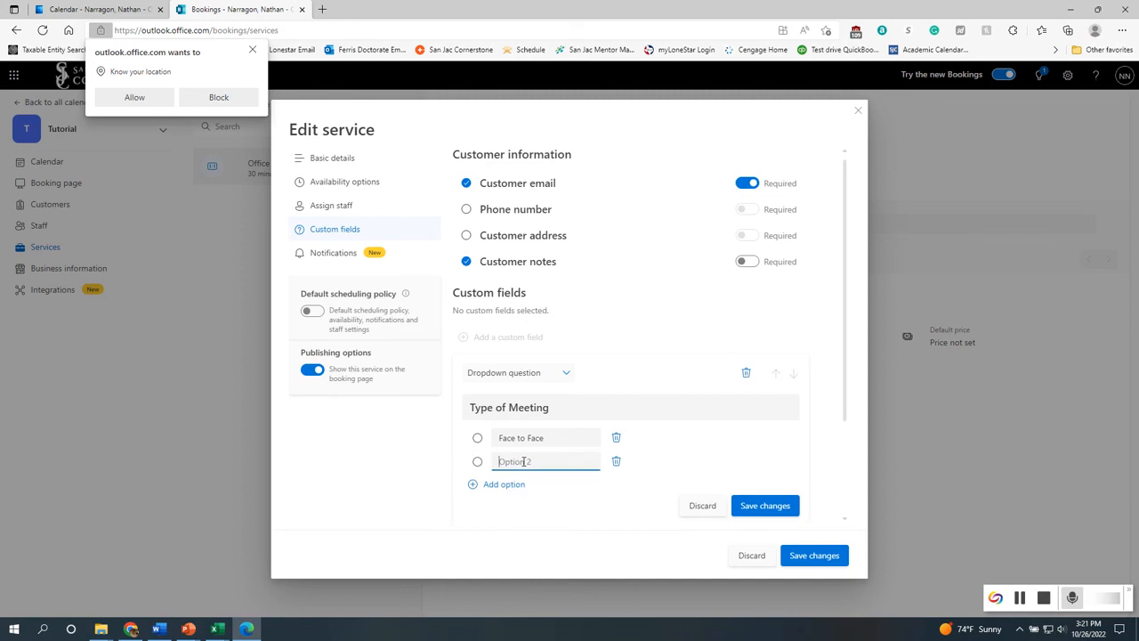
{"action": "type", "text": "Zoom"}
{"action": "left_click", "coordinate": [509, 485]}
{"action": "left_click", "coordinate": [526, 484]}
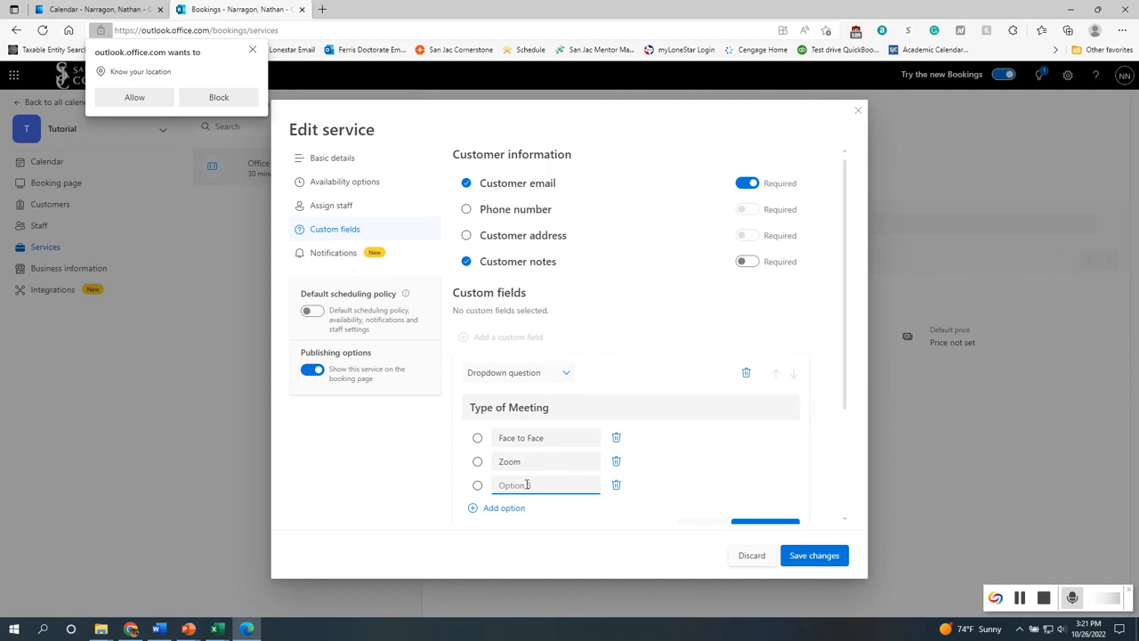
{"action": "type", "text": "Teams"}
{"action": "left_click", "coordinate": [519, 508]}
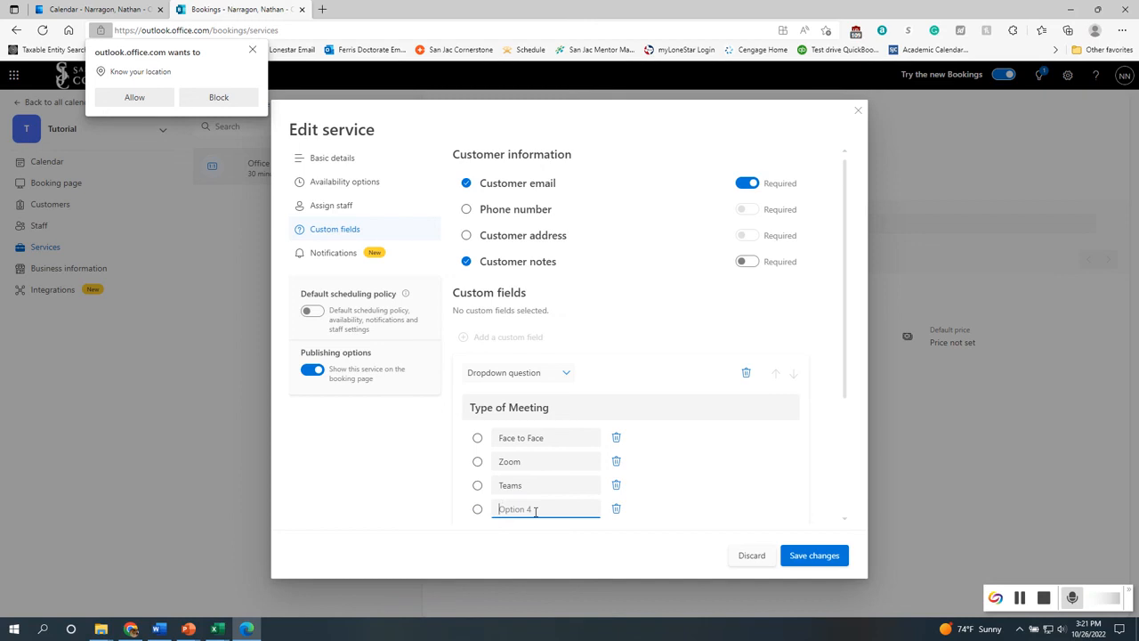
{"action": "type", "text": "GroupMe"}
{"action": "left_click", "coordinate": [701, 491]}
{"action": "scroll", "coordinate": [681, 461], "scroll_direction": "down", "scroll_amount": 2}
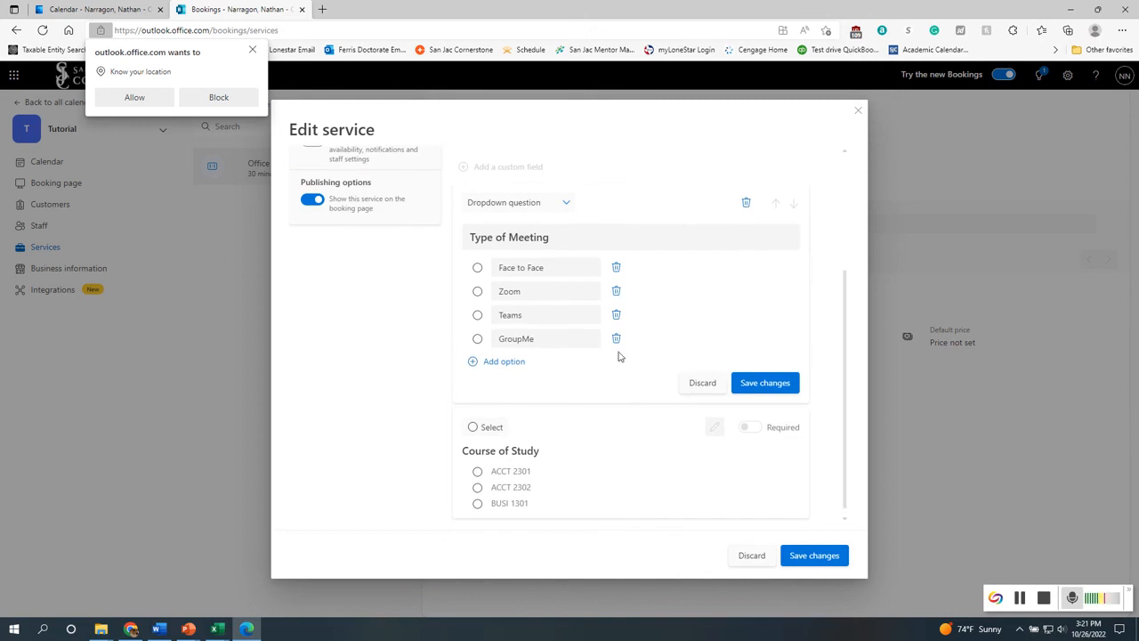
{"action": "left_click", "coordinate": [761, 384]}
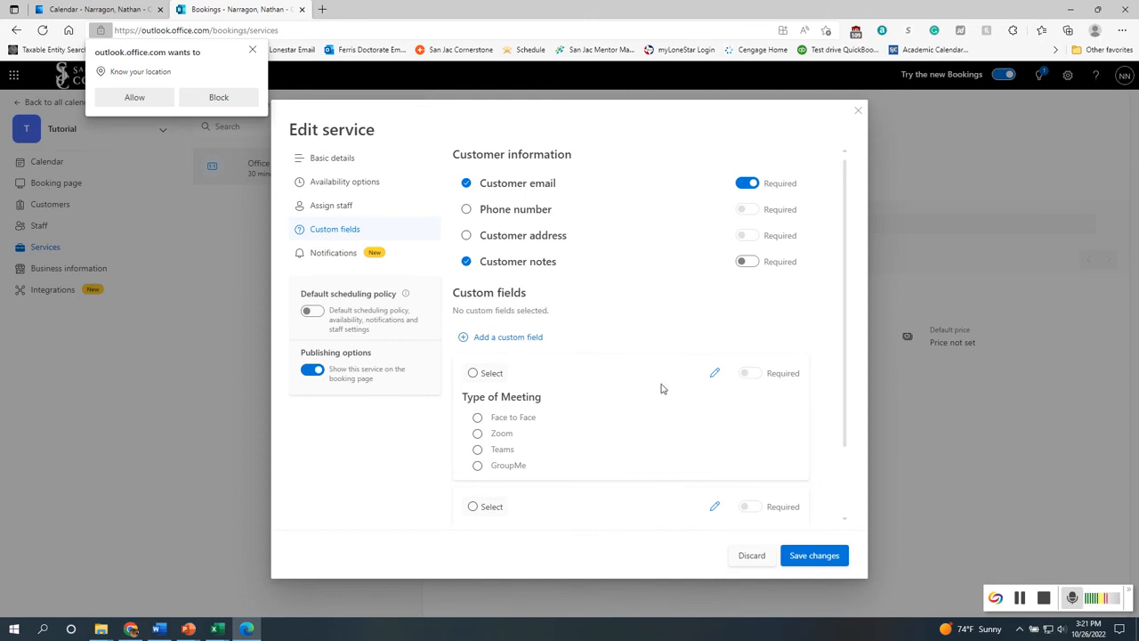
Select both the Type of Meeting and Course of Study fields and mark each as required
{"action": "left_click", "coordinate": [472, 374]}
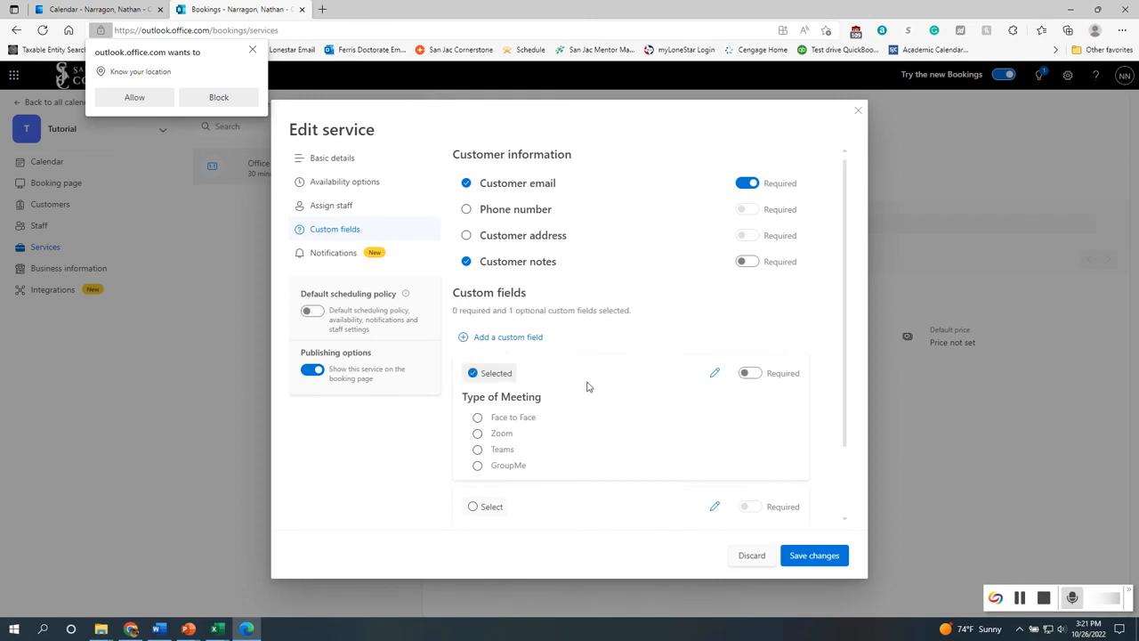
{"action": "left_click", "coordinate": [750, 372]}
{"action": "scroll", "coordinate": [637, 447], "scroll_direction": "down", "scroll_amount": 1}
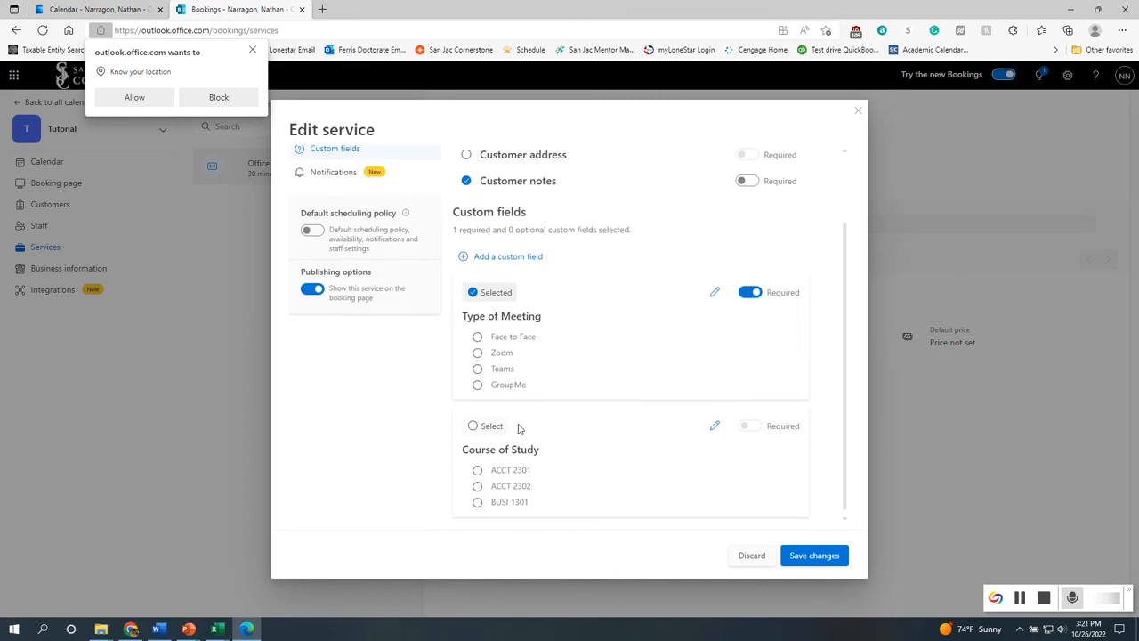
{"action": "left_click", "coordinate": [473, 426]}
{"action": "left_click", "coordinate": [744, 426]}
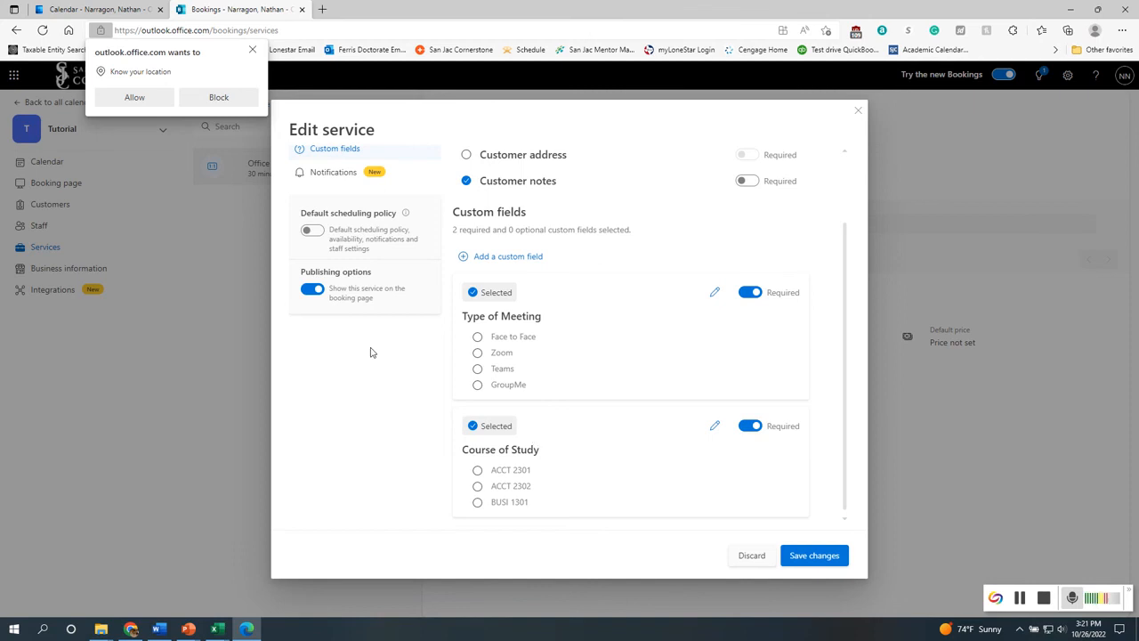
Open the service's notification settings and enable text message notifications for customers
{"action": "scroll", "coordinate": [351, 400], "scroll_direction": "up", "scroll_amount": 3}
{"action": "left_click", "coordinate": [329, 255]}
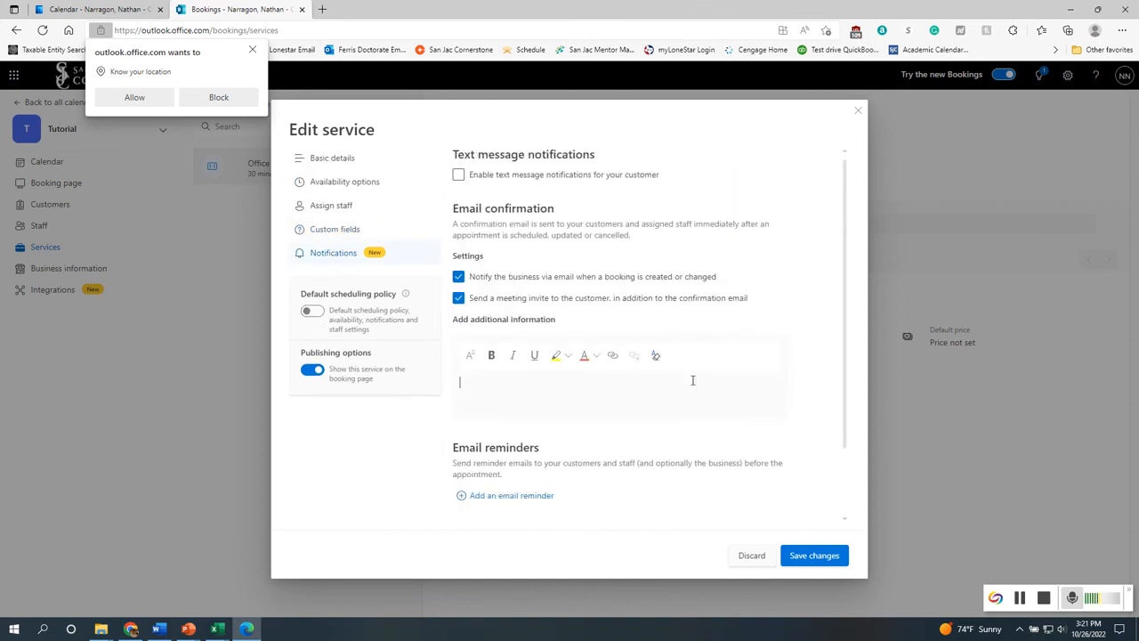
{"action": "scroll", "coordinate": [378, 437], "scroll_direction": "down", "scroll_amount": 3}
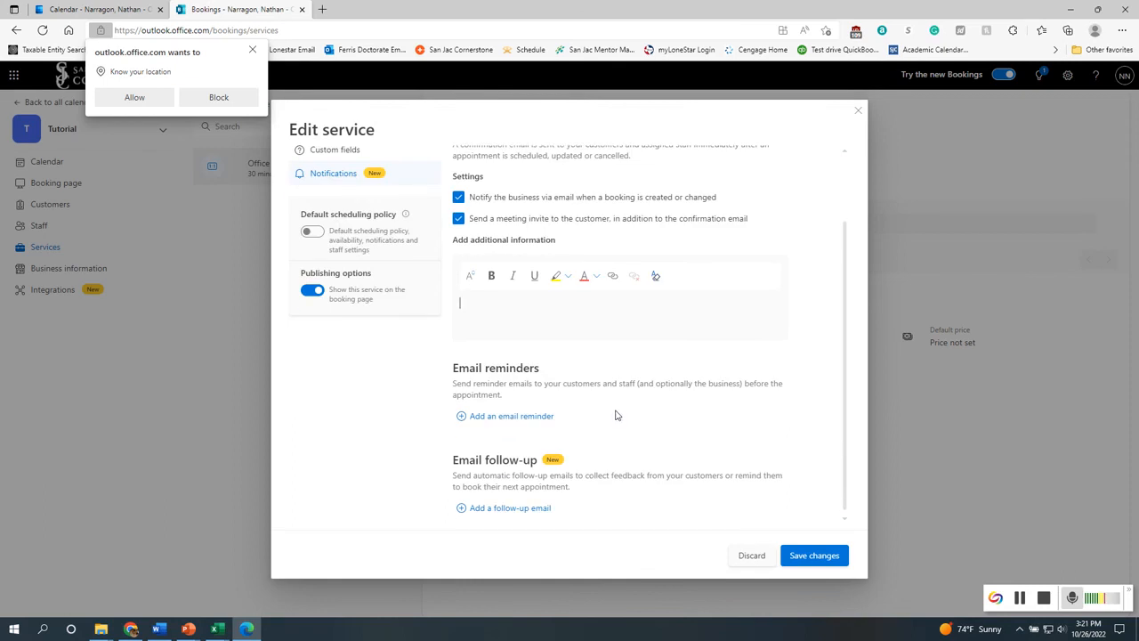
{"action": "scroll", "coordinate": [614, 415], "scroll_direction": "up", "scroll_amount": 1}
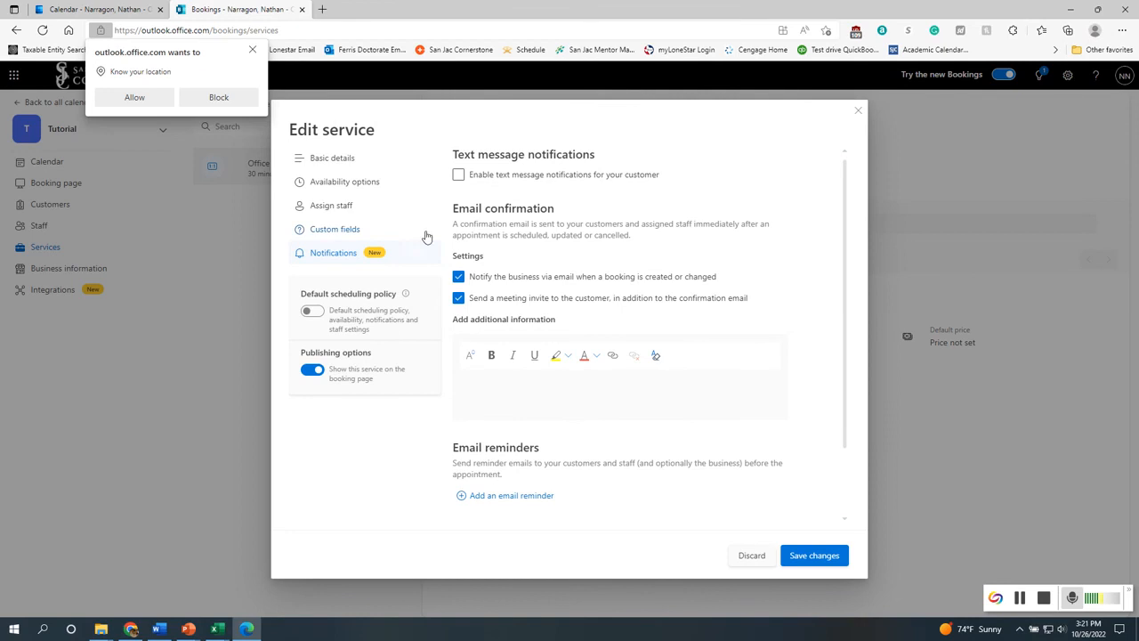
{"action": "left_click", "coordinate": [456, 180]}
{"action": "left_click", "coordinate": [457, 175]}
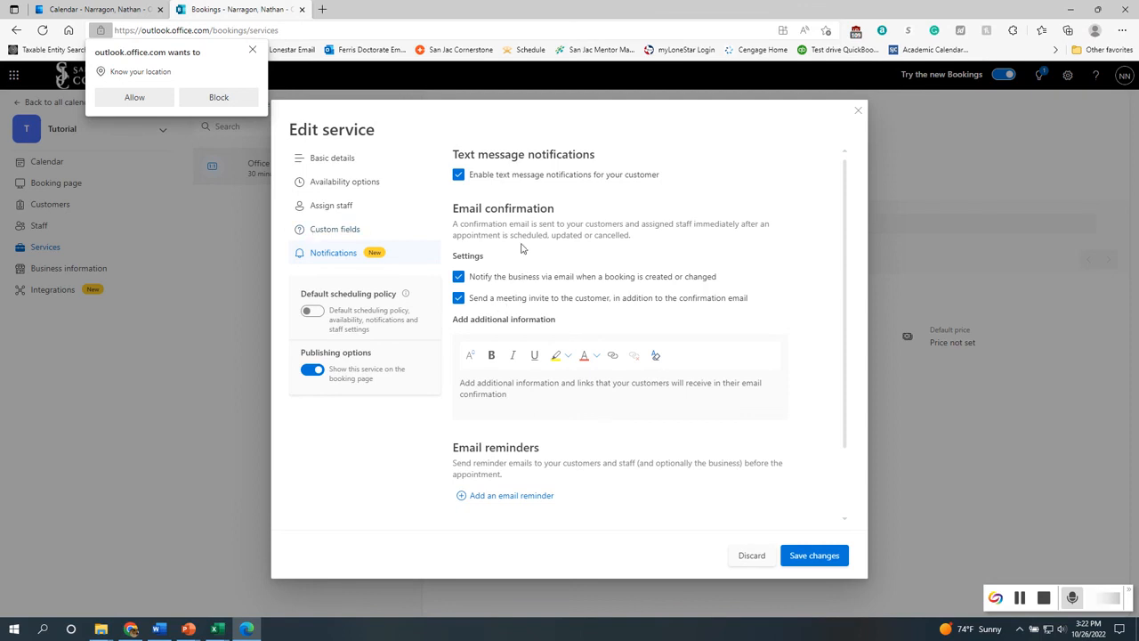
Add an email reminder sent 15 minutes before to all attendees (customer, staff and business) and save it
{"action": "scroll", "coordinate": [521, 248], "scroll_direction": "down", "scroll_amount": 1}
{"action": "scroll", "coordinate": [522, 248], "scroll_direction": "up", "scroll_amount": 1}
{"action": "scroll", "coordinate": [532, 332], "scroll_direction": "down", "scroll_amount": 1}
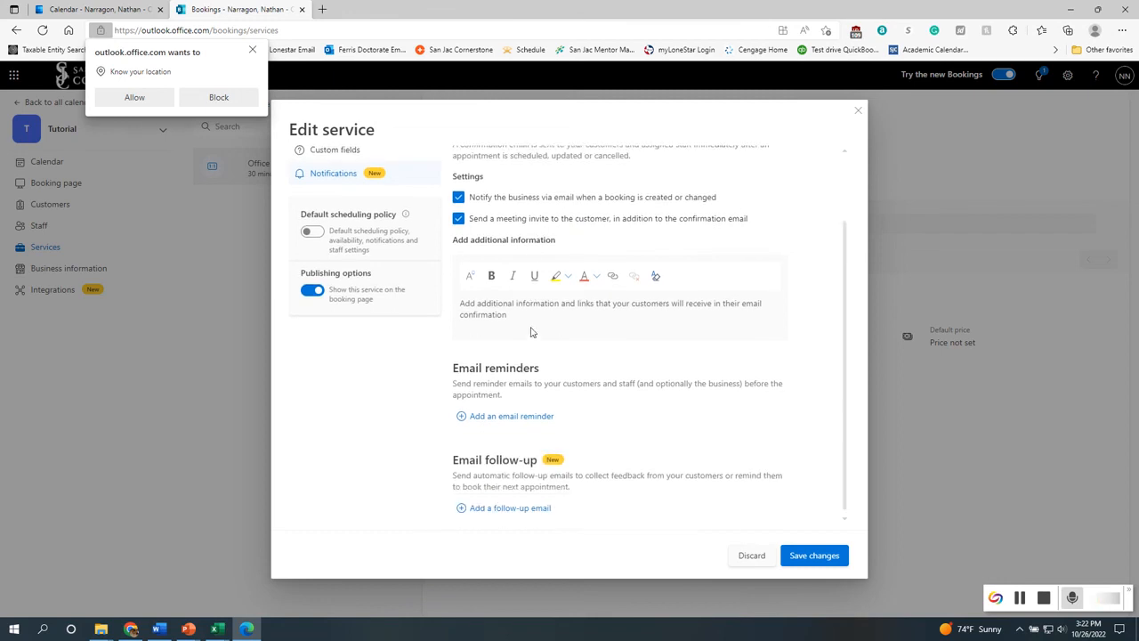
{"action": "left_click", "coordinate": [501, 418]}
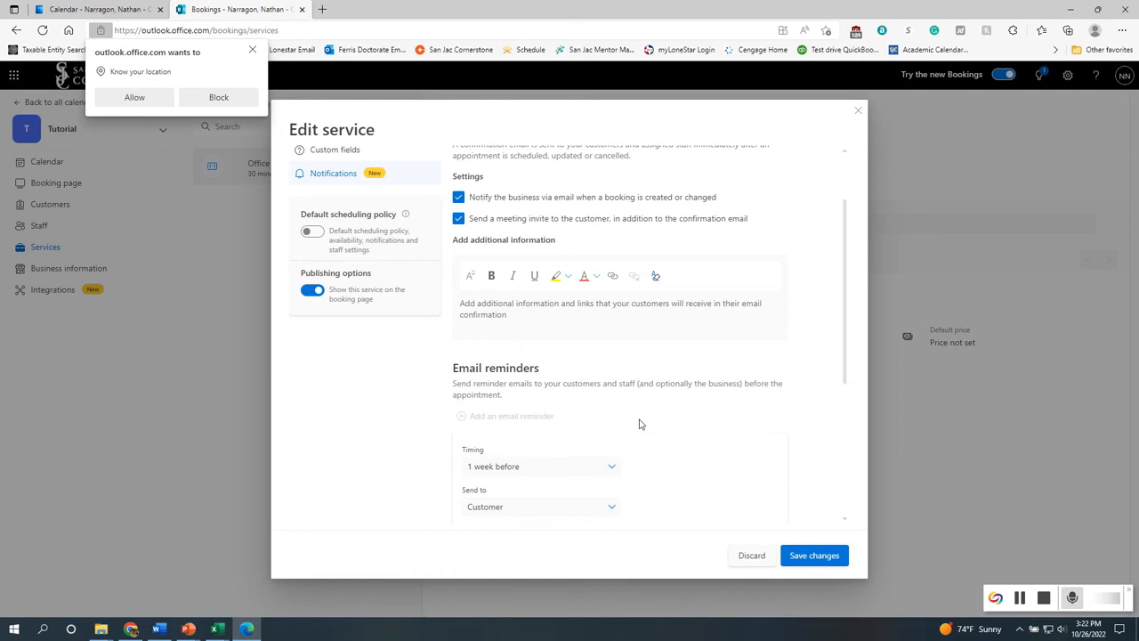
{"action": "left_click", "coordinate": [602, 469]}
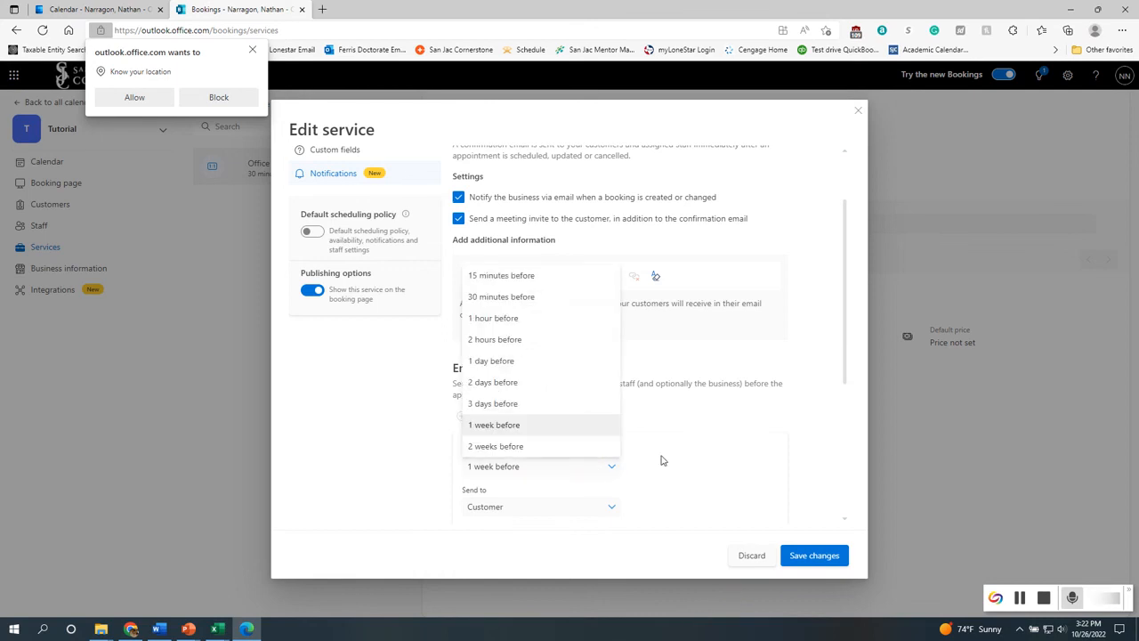
{"action": "left_click", "coordinate": [526, 277]}
{"action": "scroll", "coordinate": [663, 478], "scroll_direction": "down", "scroll_amount": 3}
{"action": "left_click", "coordinate": [580, 282]}
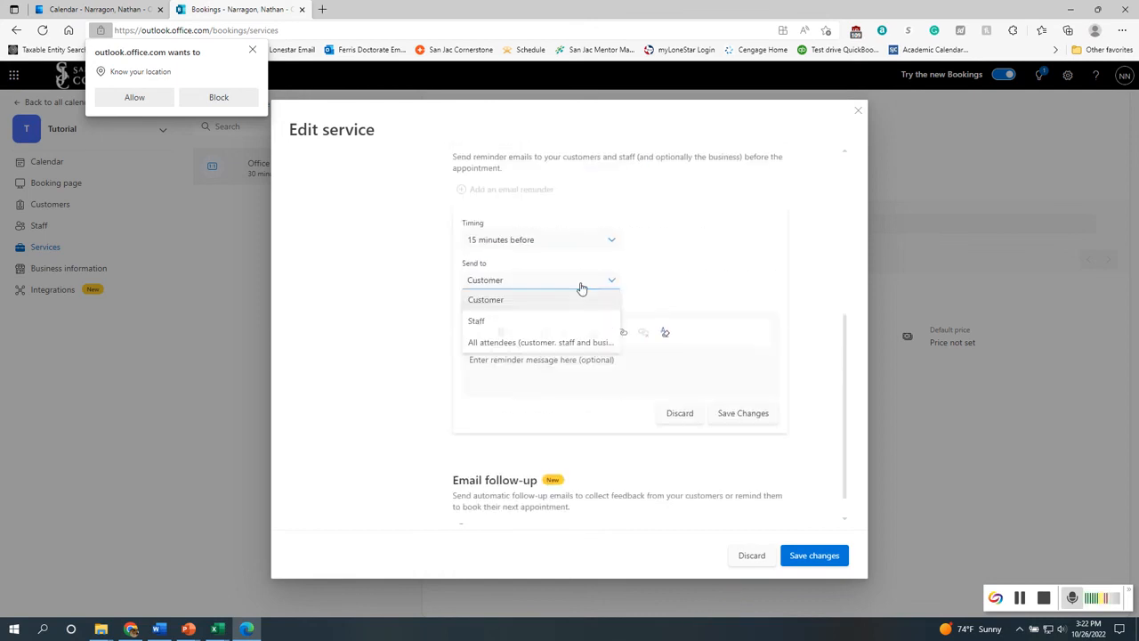
{"action": "left_click", "coordinate": [561, 343]}
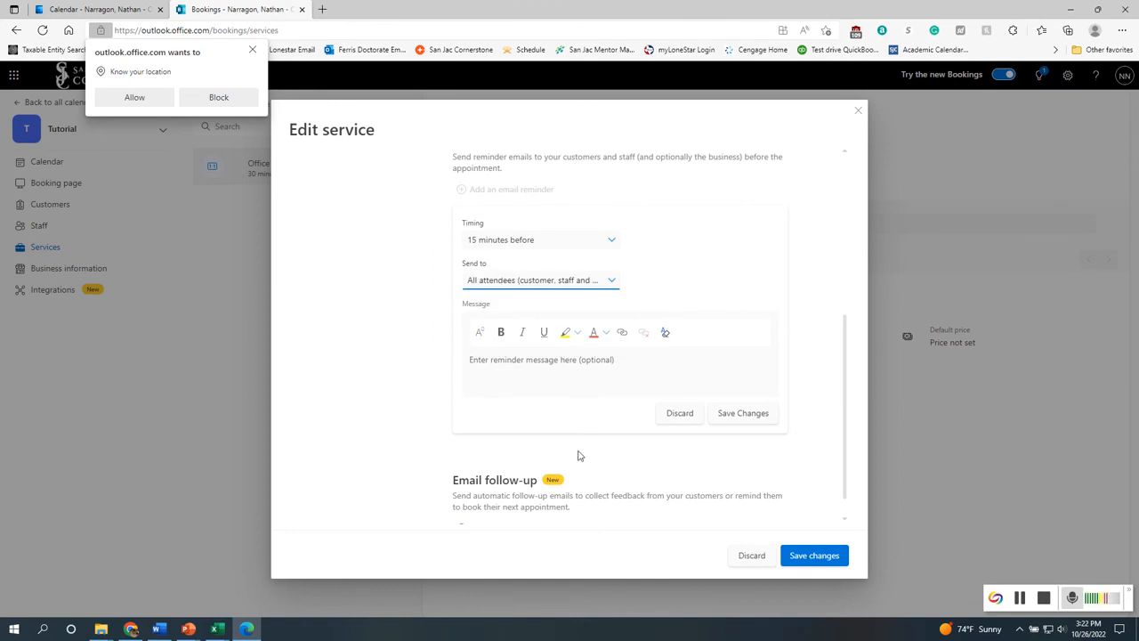
{"action": "left_click", "coordinate": [584, 363]}
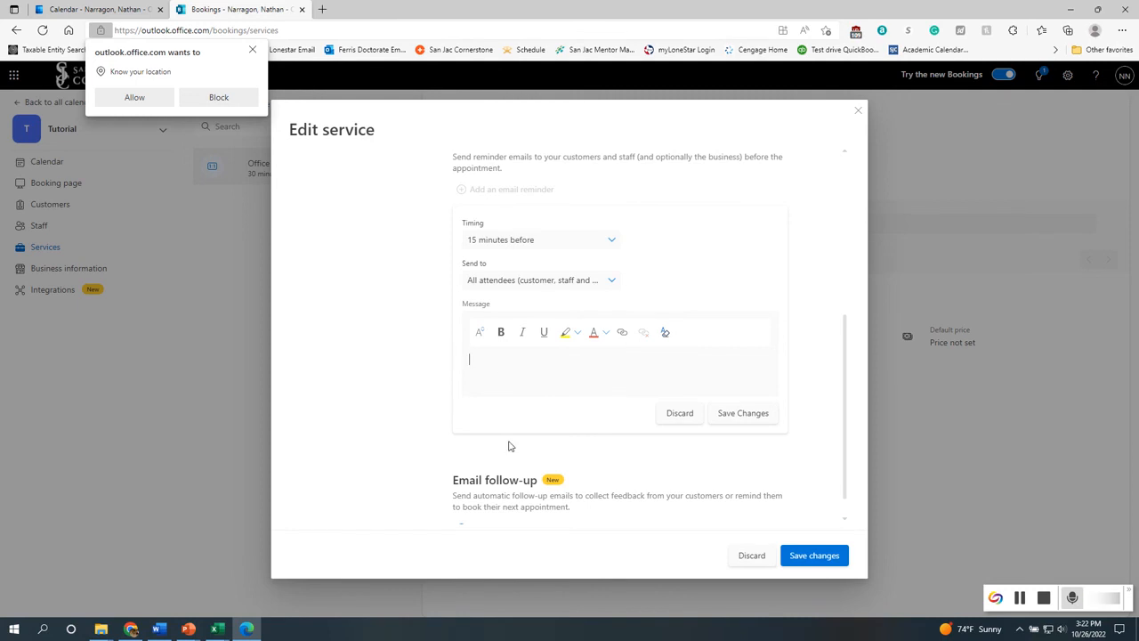
{"action": "scroll", "coordinate": [516, 437], "scroll_direction": "up", "scroll_amount": 1}
{"action": "left_click", "coordinate": [732, 324]}
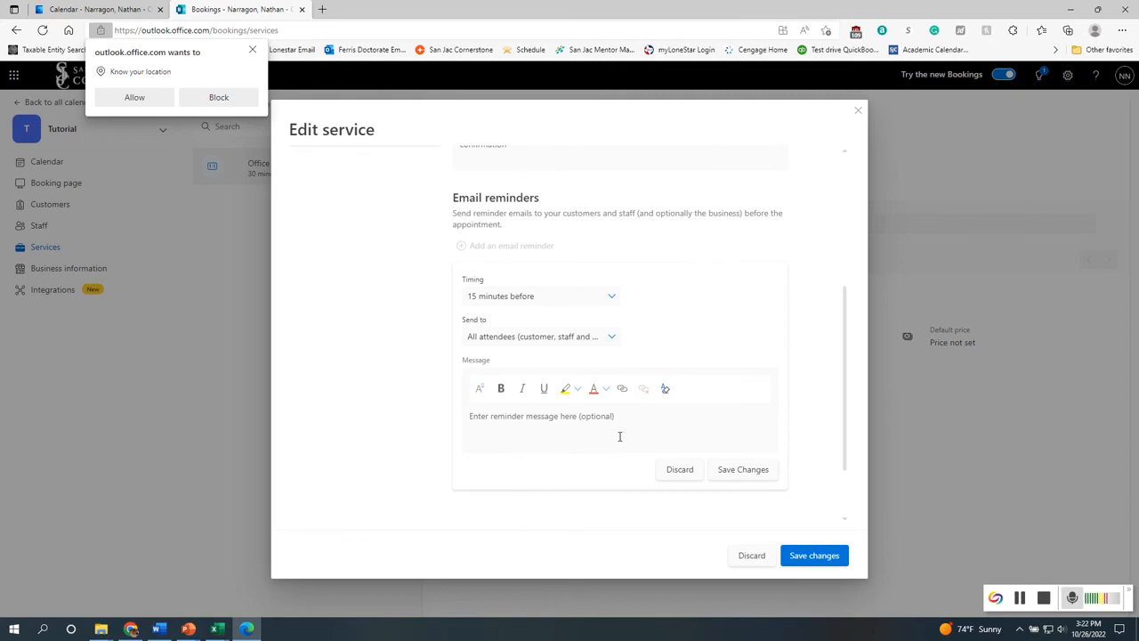
{"action": "left_click", "coordinate": [572, 337]}
{"action": "left_click", "coordinate": [740, 473]}
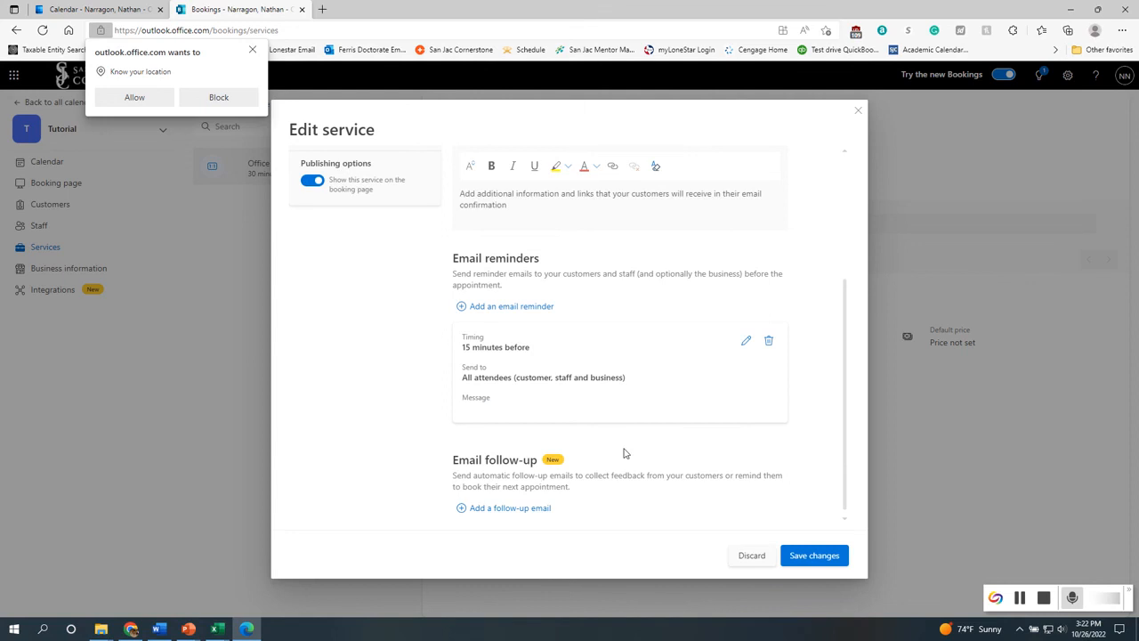
Add an email follow-up timed 1 day after the appointment and save it
{"action": "scroll", "coordinate": [624, 453], "scroll_direction": "up", "scroll_amount": 1}
{"action": "scroll", "coordinate": [606, 484], "scroll_direction": "down", "scroll_amount": 1}
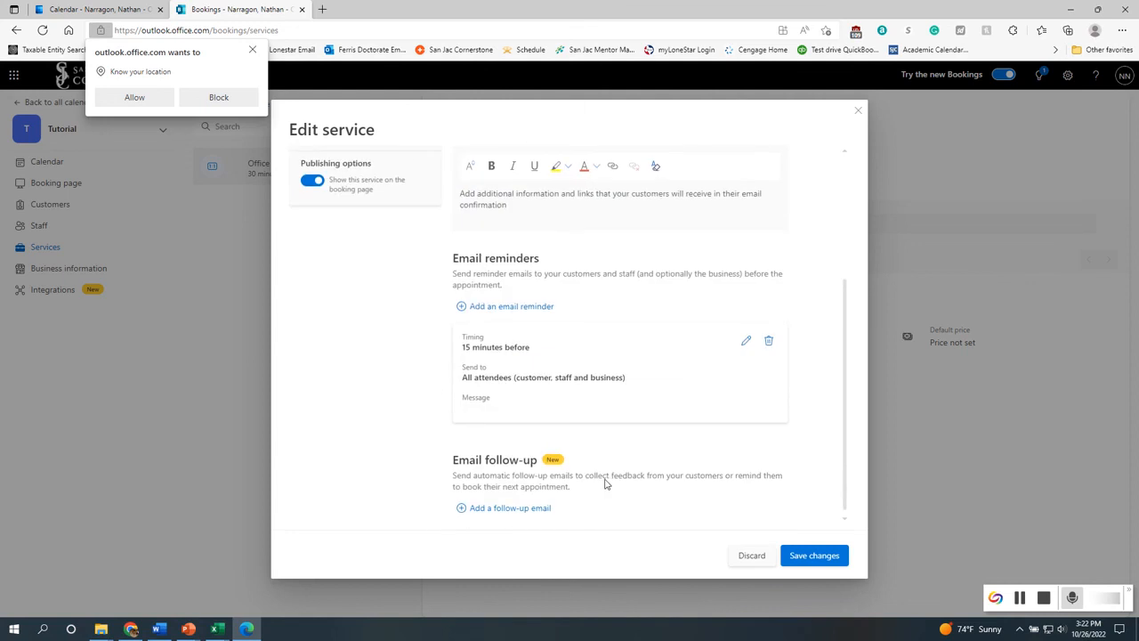
{"action": "left_click", "coordinate": [499, 510]}
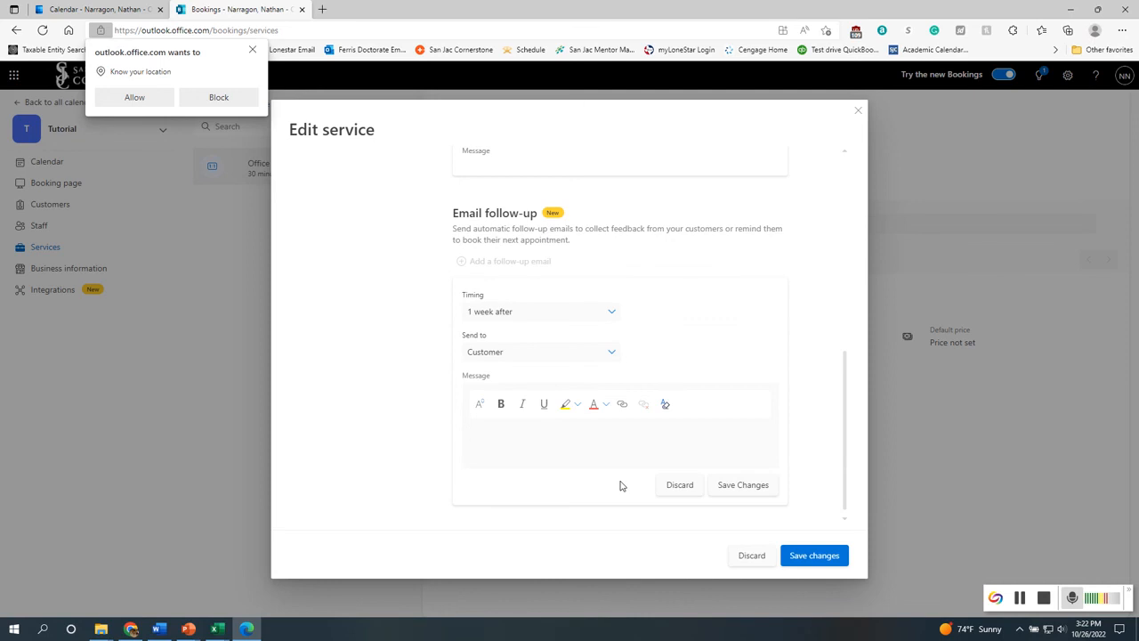
{"action": "left_click", "coordinate": [604, 316]}
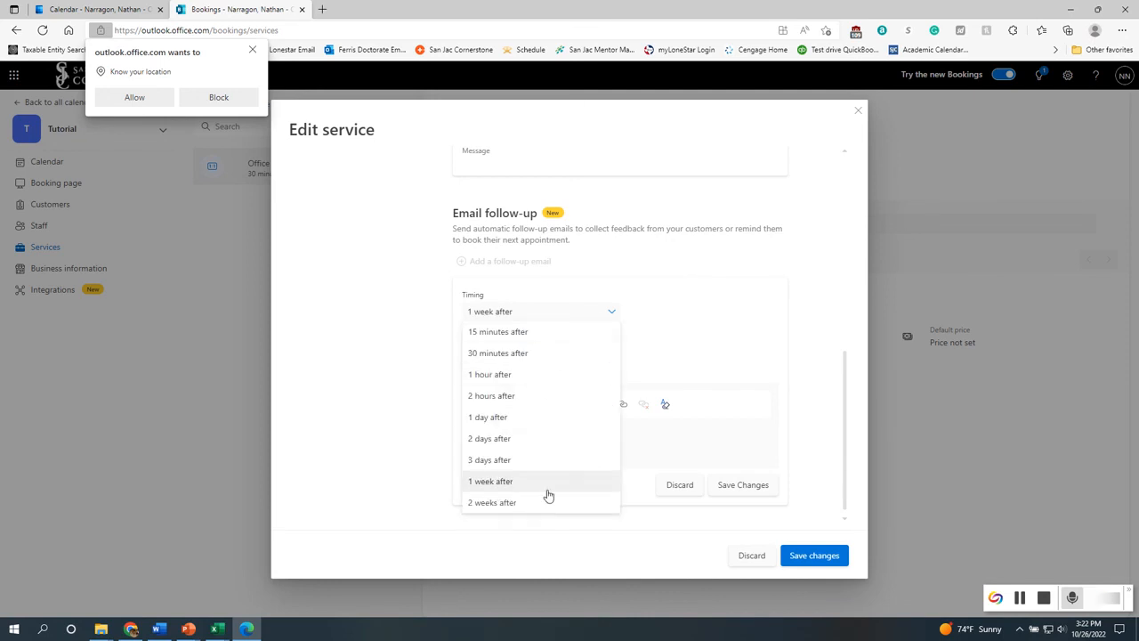
{"action": "left_click", "coordinate": [532, 420]}
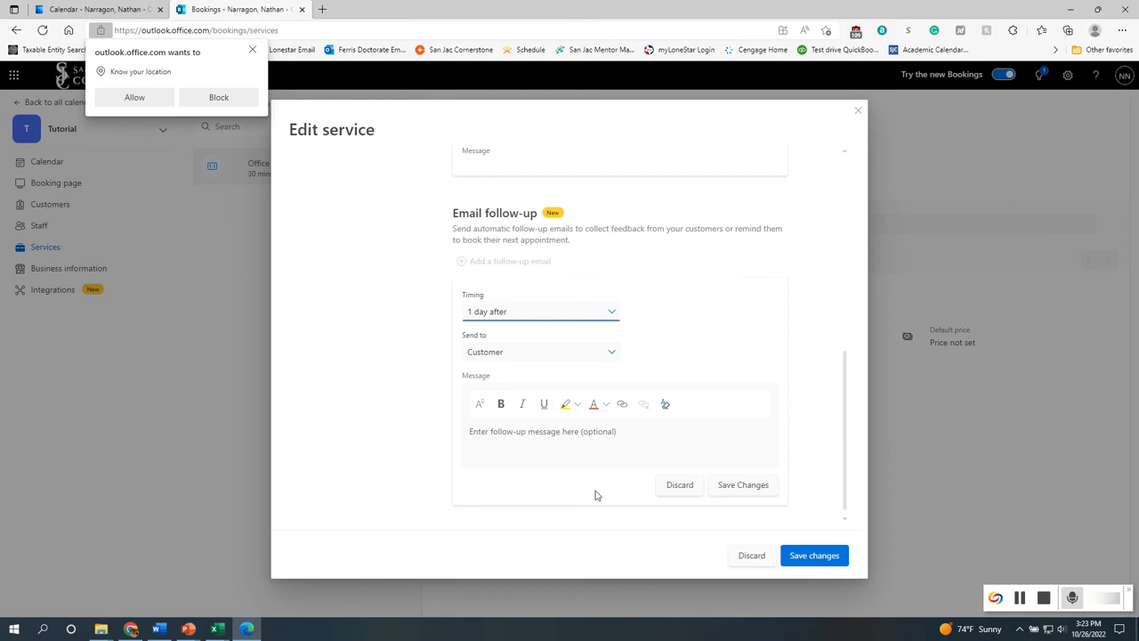
{"action": "left_click", "coordinate": [740, 491]}
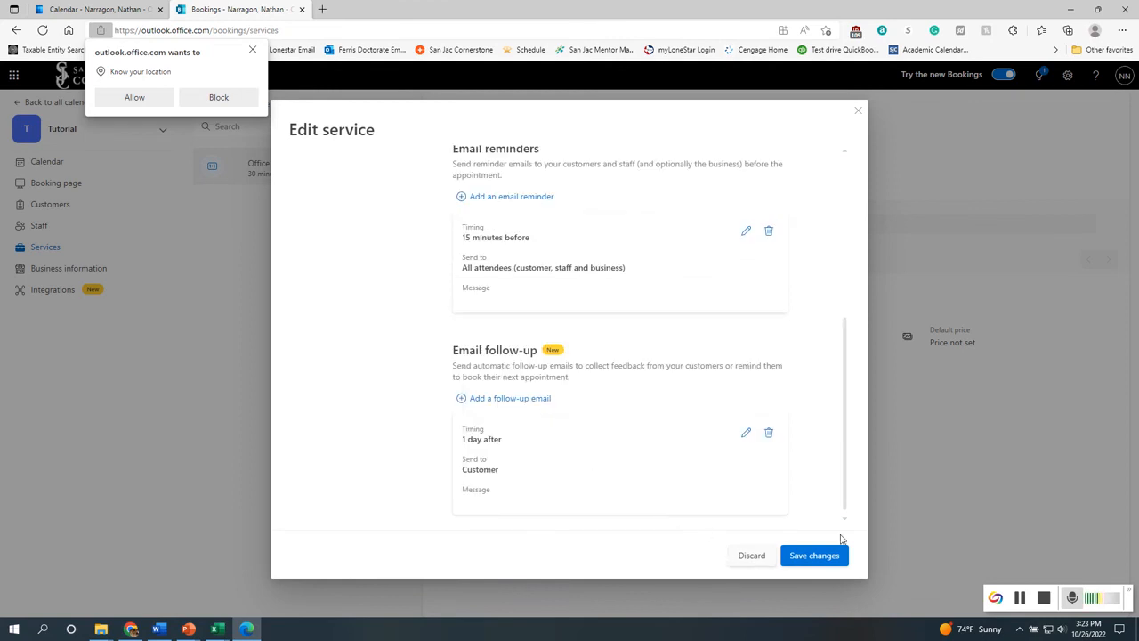
Save the changes to the Student Success Hours service
{"action": "scroll", "coordinate": [395, 477], "scroll_direction": "up", "scroll_amount": 1}
{"action": "scroll", "coordinate": [391, 476], "scroll_direction": "up", "scroll_amount": 5}
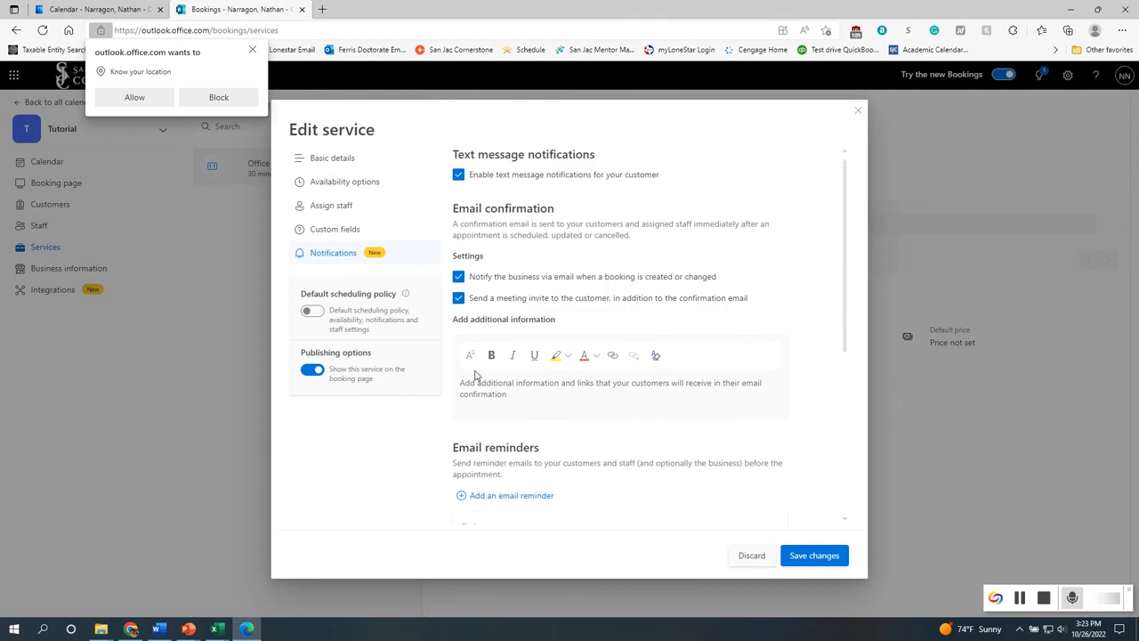
{"action": "scroll", "coordinate": [405, 468], "scroll_direction": "down", "scroll_amount": 6}
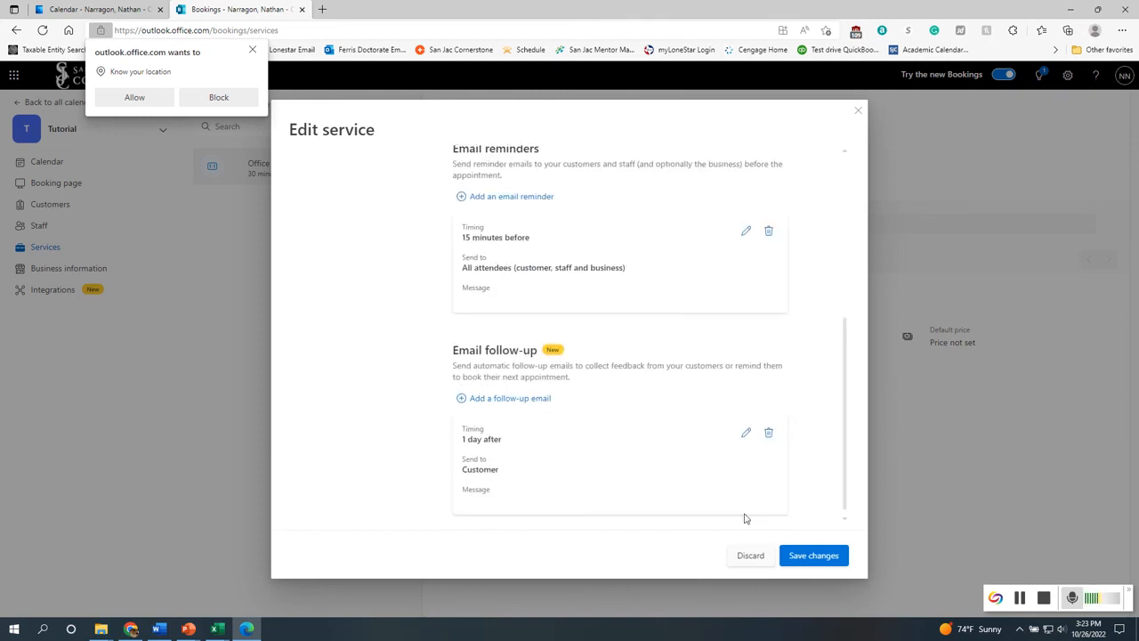
{"action": "left_click", "coordinate": [804, 556]}
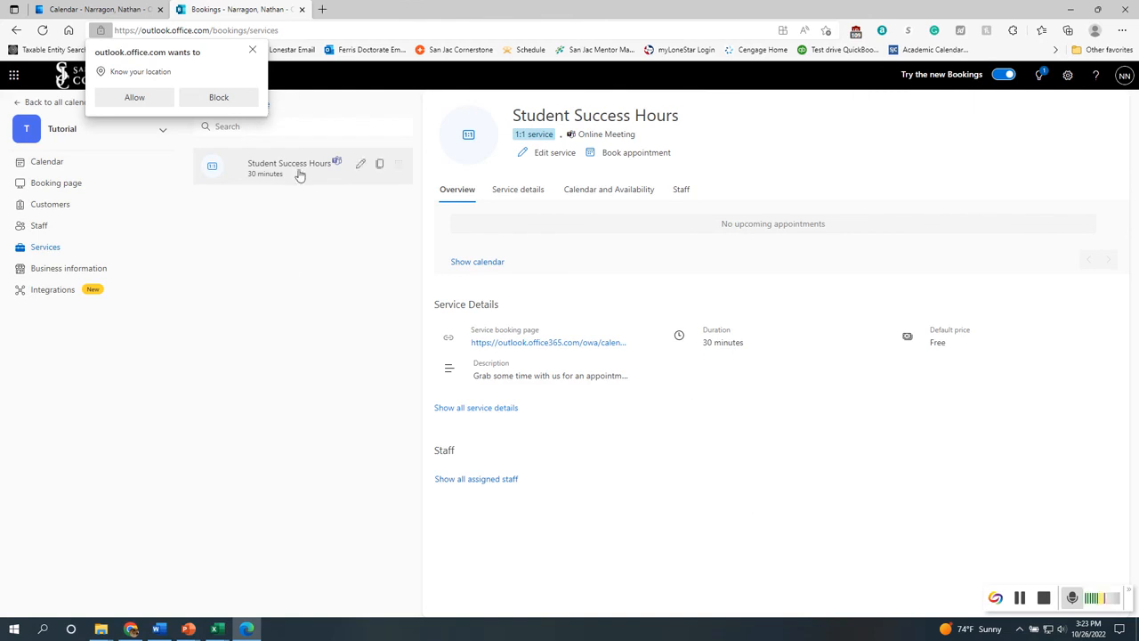
Dismiss the location prompt and start a new service named Faculty Advising
{"action": "left_click", "coordinate": [141, 98]}
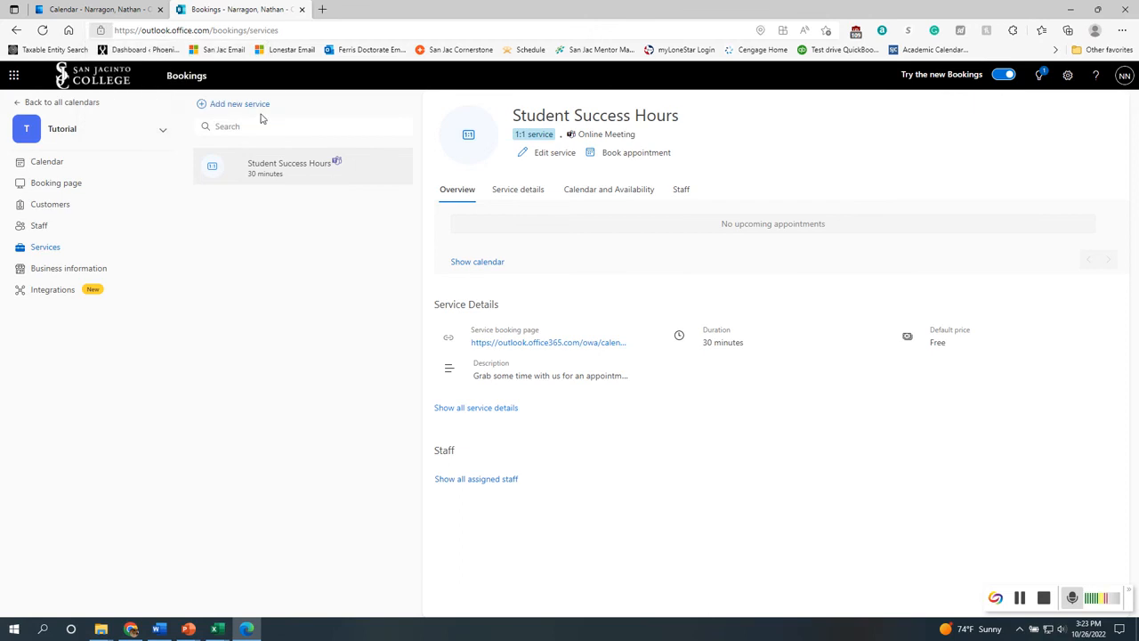
{"action": "left_click", "coordinate": [237, 105]}
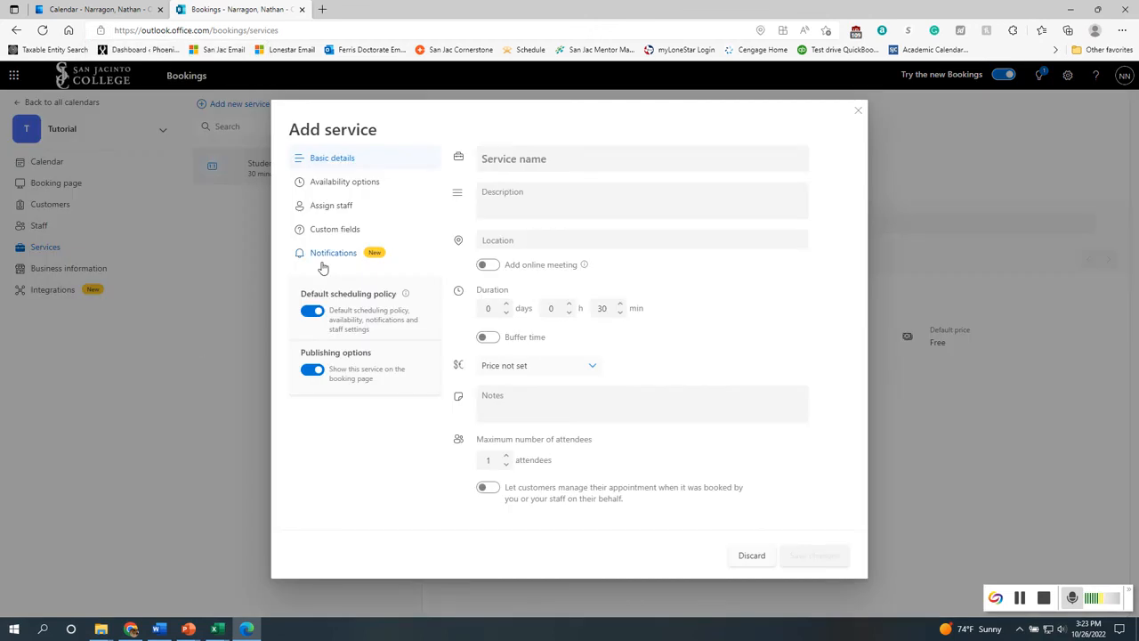
{"action": "left_click", "coordinate": [569, 157]}
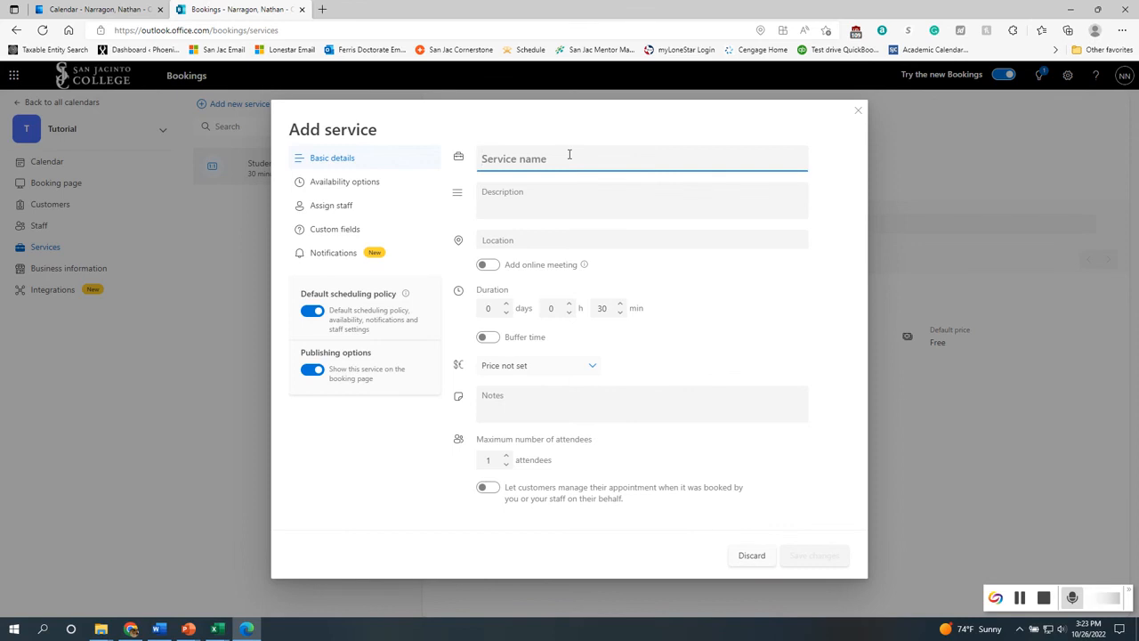
{"action": "type", "text": "Fa"}
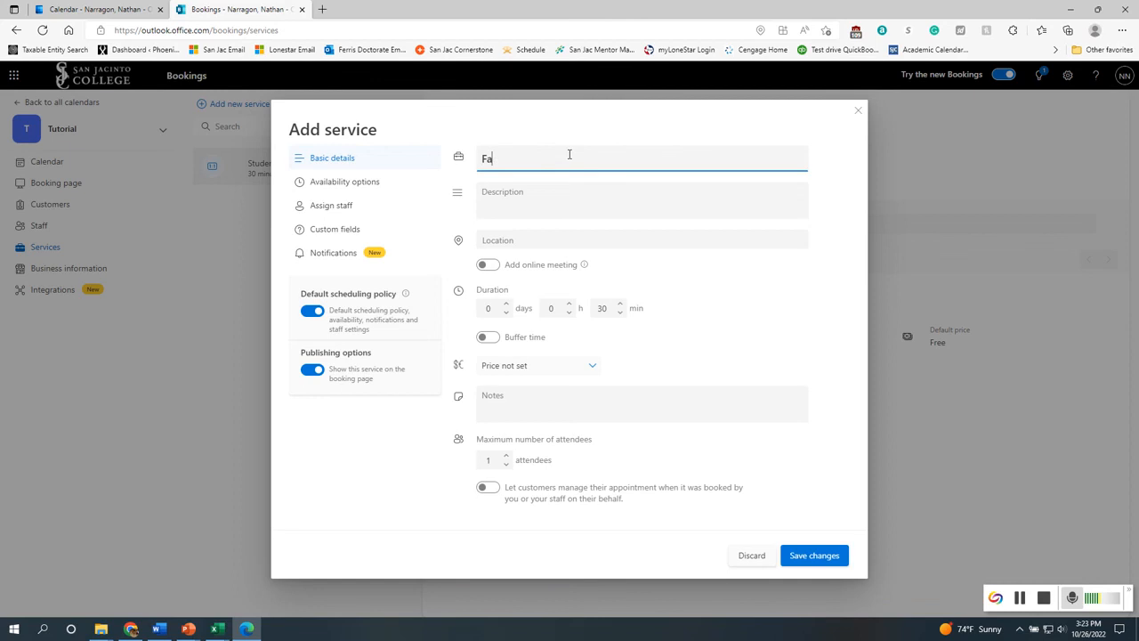
{"action": "type", "text": "culty Advising"}
Set the Faculty Advising service's duration to 15 minutes
{"action": "left_click", "coordinate": [849, 373]}
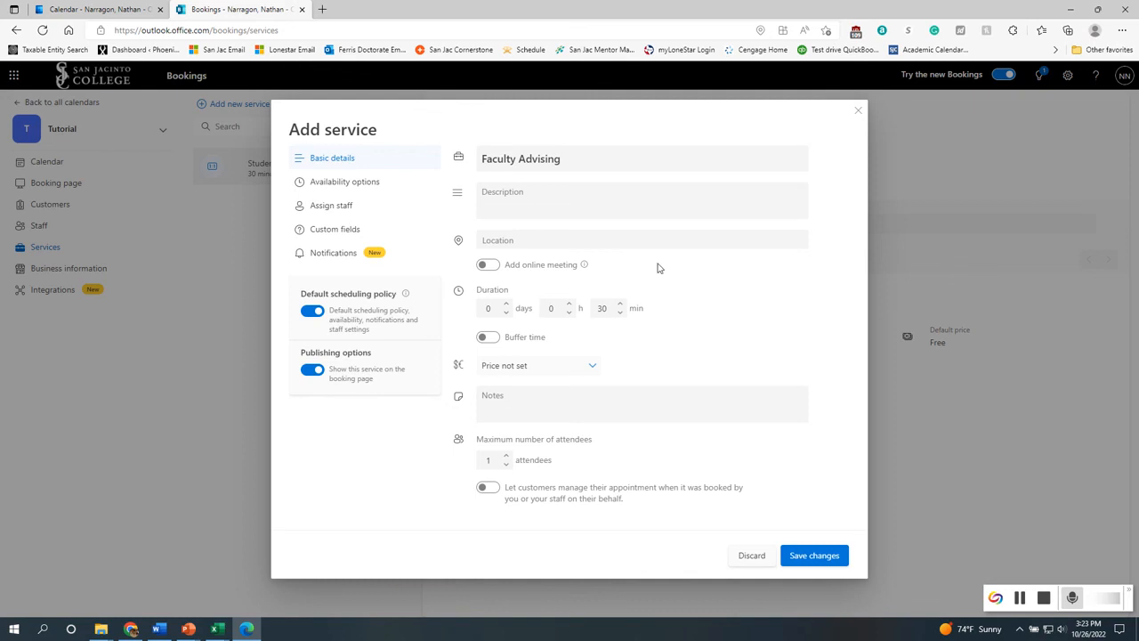
{"action": "left_click", "coordinate": [621, 313]}
{"action": "left_click", "coordinate": [621, 313]}
{"action": "left_click", "coordinate": [621, 314]}
{"action": "left_click", "coordinate": [621, 314]}
{"action": "left_click", "coordinate": [621, 313]}
{"action": "left_click", "coordinate": [621, 314]}
{"action": "left_click", "coordinate": [622, 314]}
Allow customers to manage appointments booked on their behalf and set the price to Free
{"action": "left_click", "coordinate": [508, 465]}
{"action": "left_click", "coordinate": [486, 489]}
{"action": "left_click", "coordinate": [552, 368]}
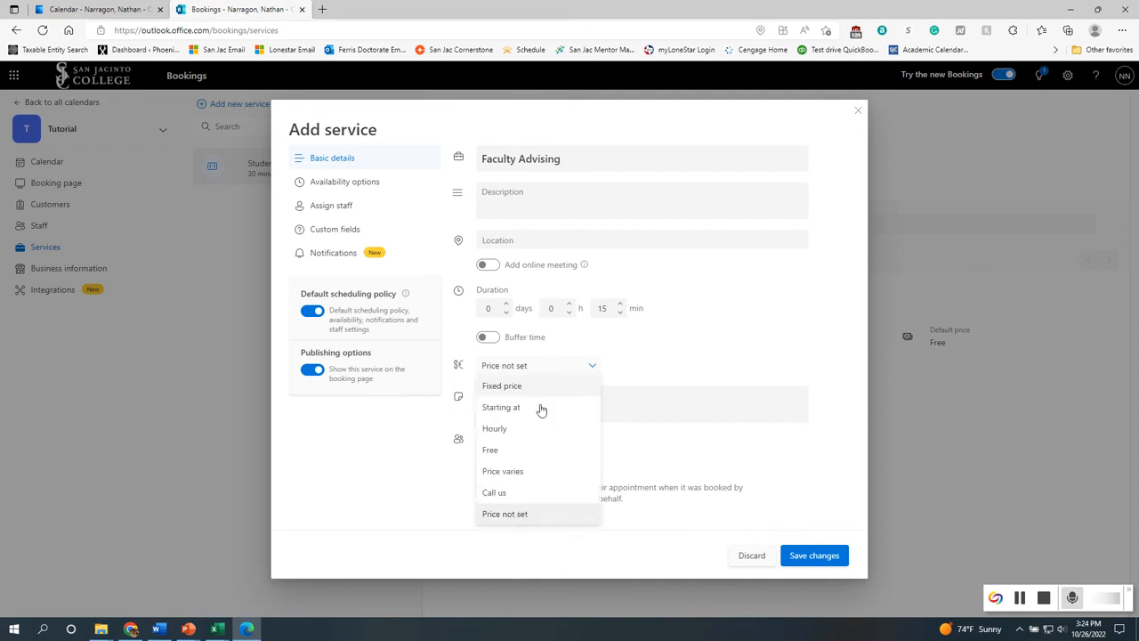
{"action": "left_click", "coordinate": [525, 452]}
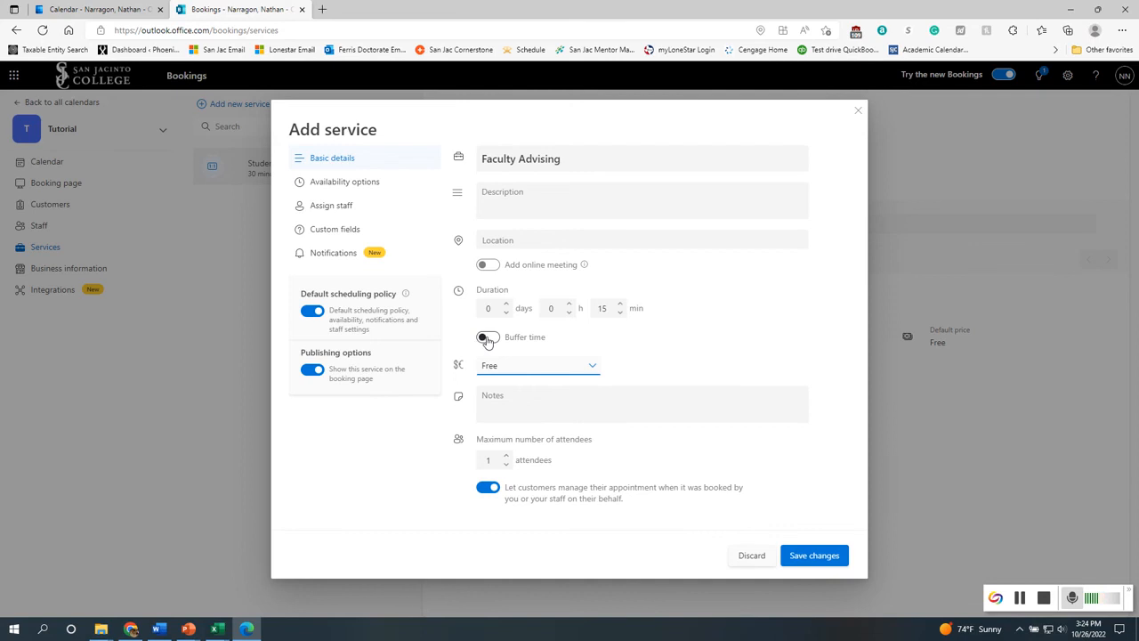
In the availability options, set the minimum lead time to 2 hrs and choose a time increment
{"action": "left_click", "coordinate": [326, 208]}
{"action": "left_click", "coordinate": [325, 183]}
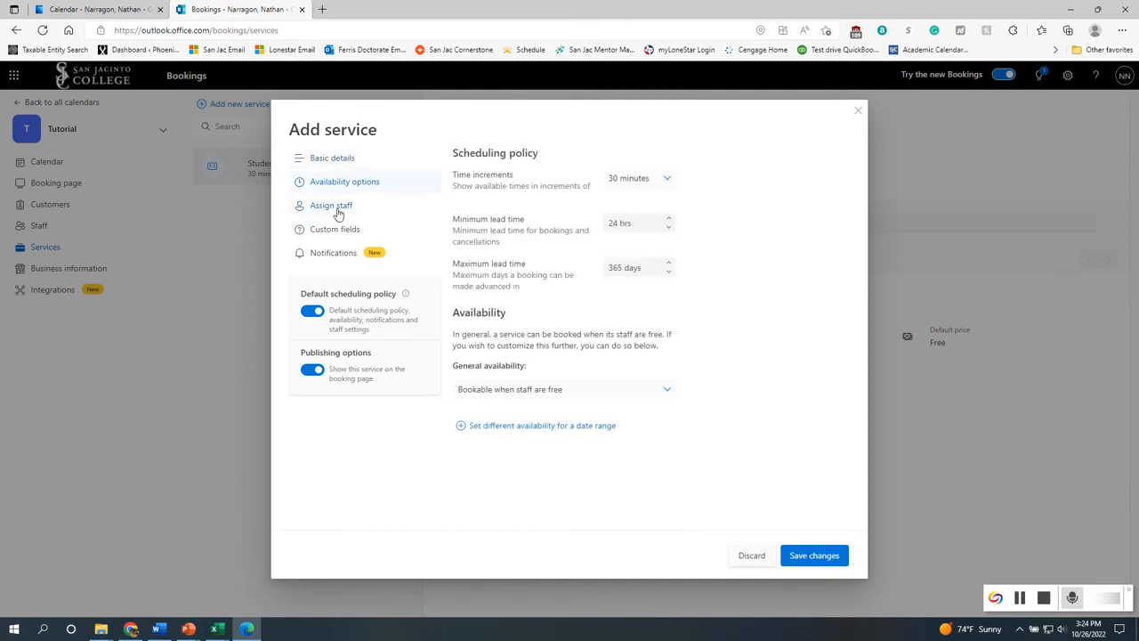
{"action": "left_click", "coordinate": [669, 229]}
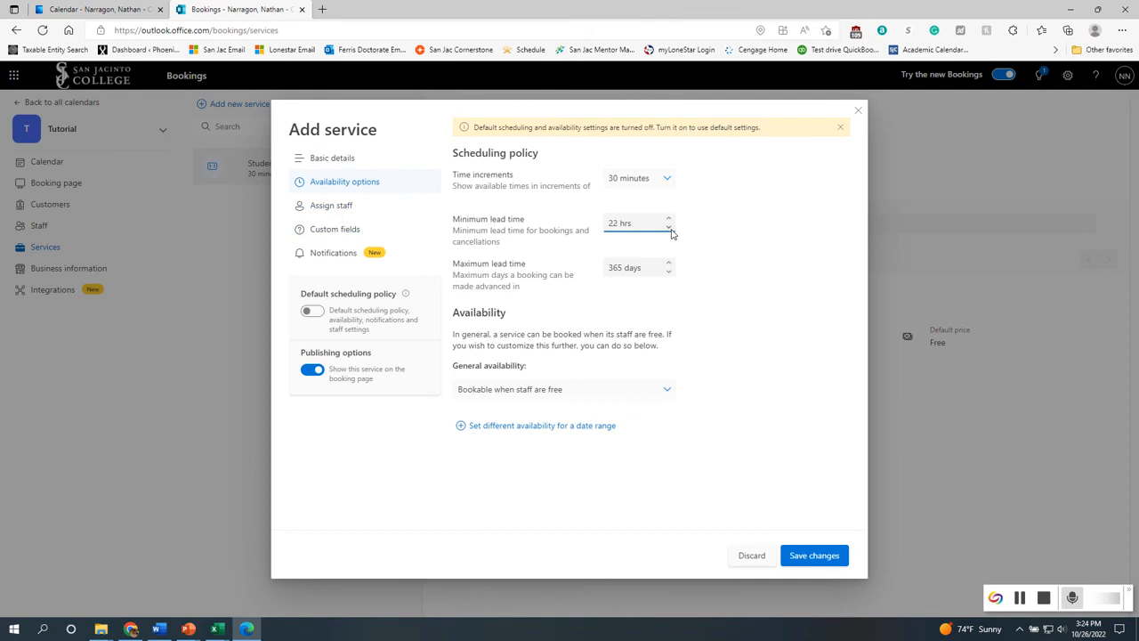
{"action": "left_click", "coordinate": [669, 229]}
{"action": "left_click", "coordinate": [670, 229]}
{"action": "left_click", "coordinate": [668, 184]}
{"action": "left_click", "coordinate": [632, 241]}
Select the Type of Meeting custom field for this service and mark it required
{"action": "left_click", "coordinate": [331, 233]}
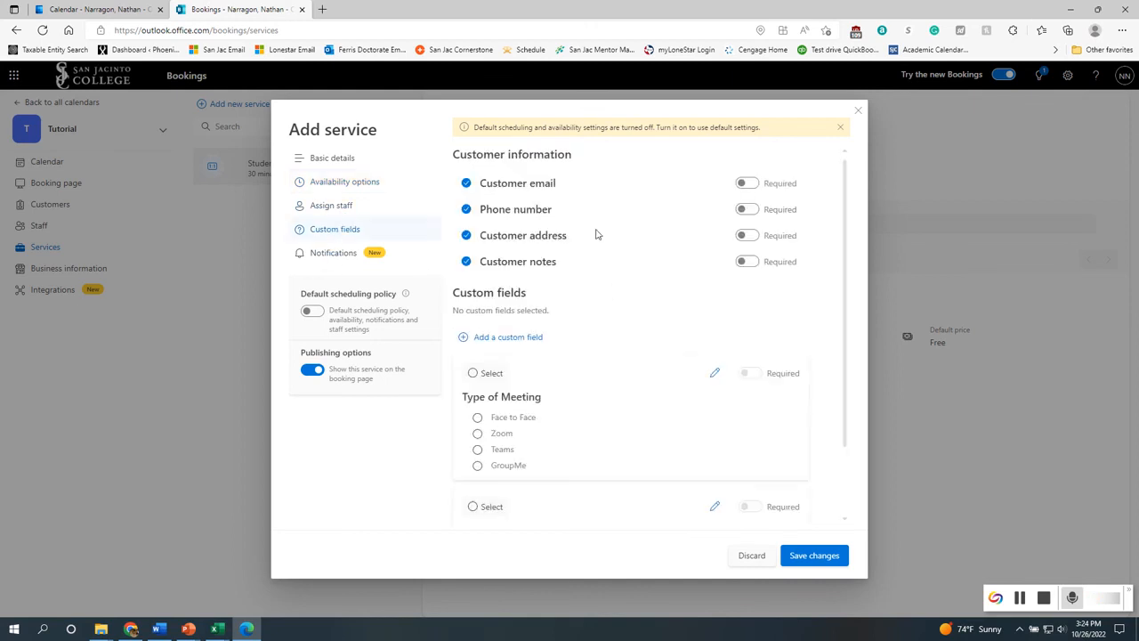
{"action": "left_click", "coordinate": [472, 373]}
{"action": "left_click", "coordinate": [750, 373]}
{"action": "scroll", "coordinate": [559, 448], "scroll_direction": "down", "scroll_amount": 1}
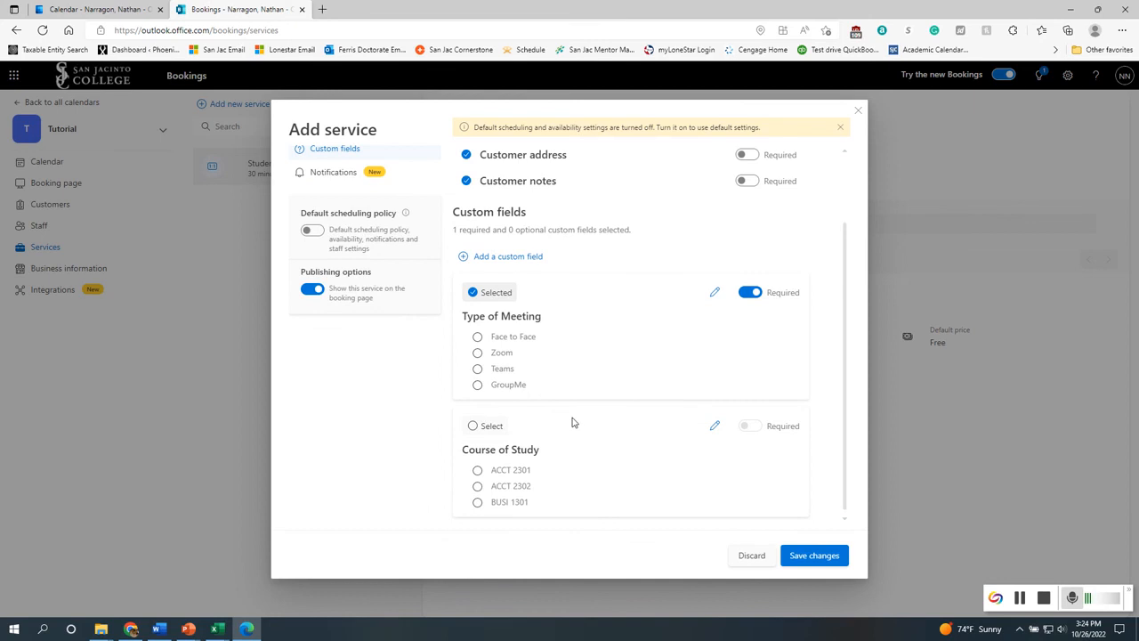
{"action": "scroll", "coordinate": [571, 424], "scroll_direction": "up", "scroll_amount": 1}
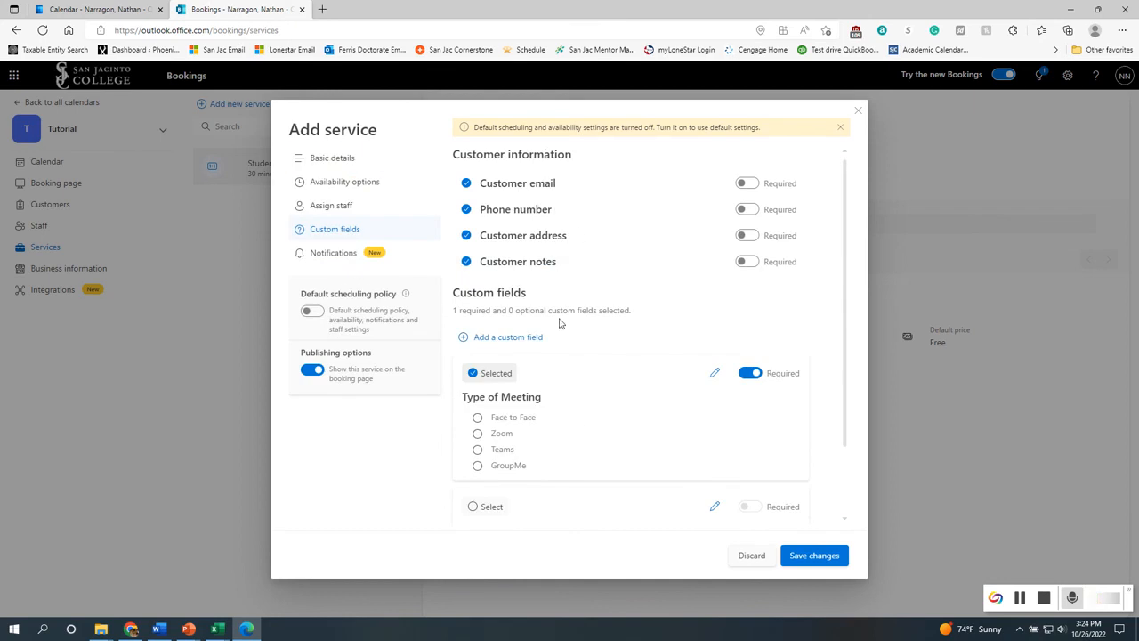
Uncheck the customer address field and save the new Faculty Advising service
{"action": "left_click", "coordinate": [466, 236]}
{"action": "left_click", "coordinate": [815, 557]}
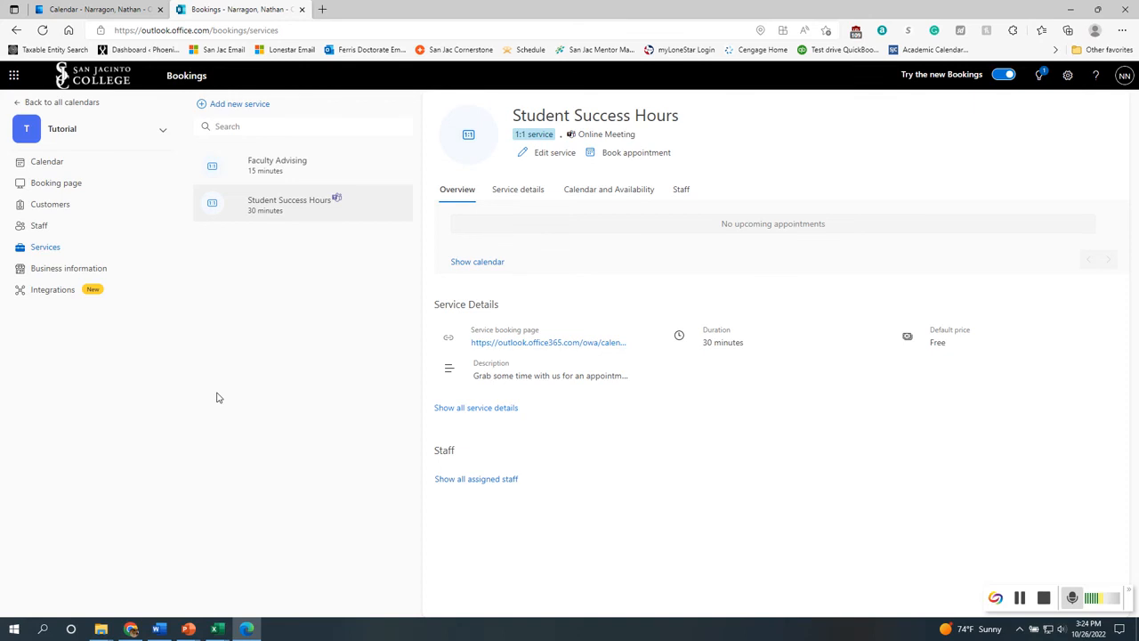
Review both services' overviews and details, and the Student Success Hours calendar and availability
{"action": "left_click", "coordinate": [527, 190]}
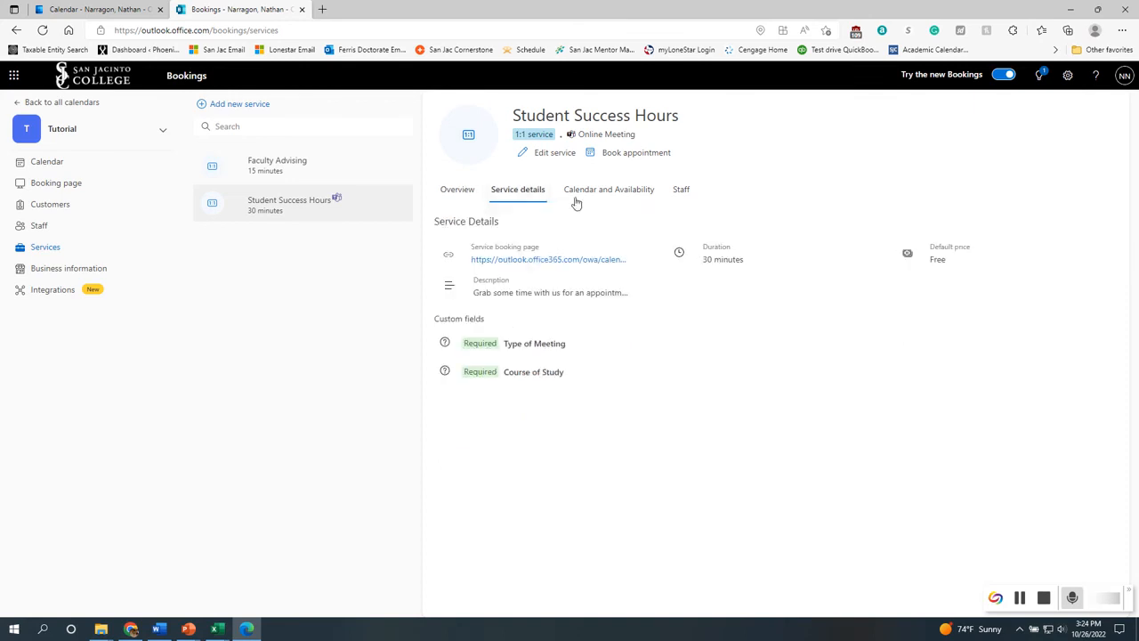
{"action": "left_click", "coordinate": [450, 194]}
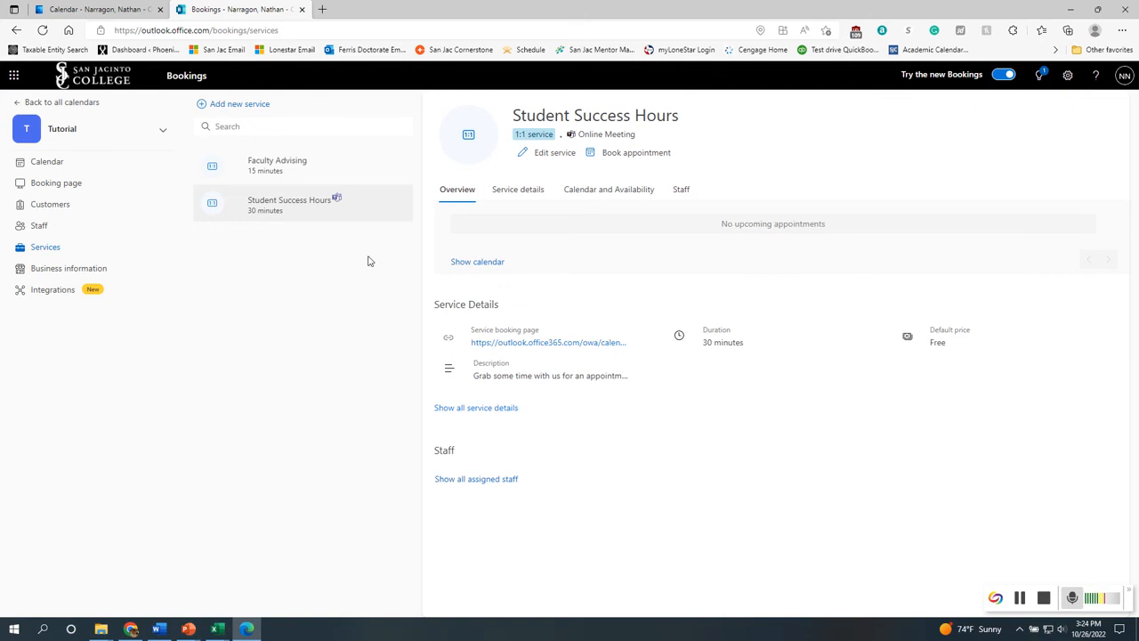
{"action": "left_click", "coordinate": [328, 169]}
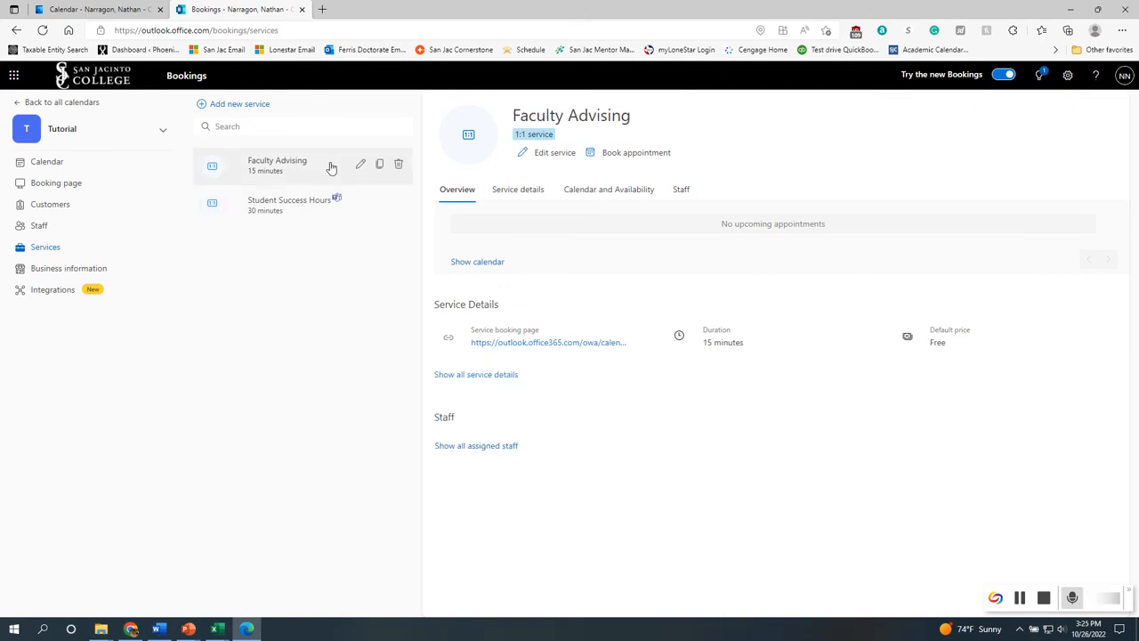
{"action": "left_click", "coordinate": [307, 207]}
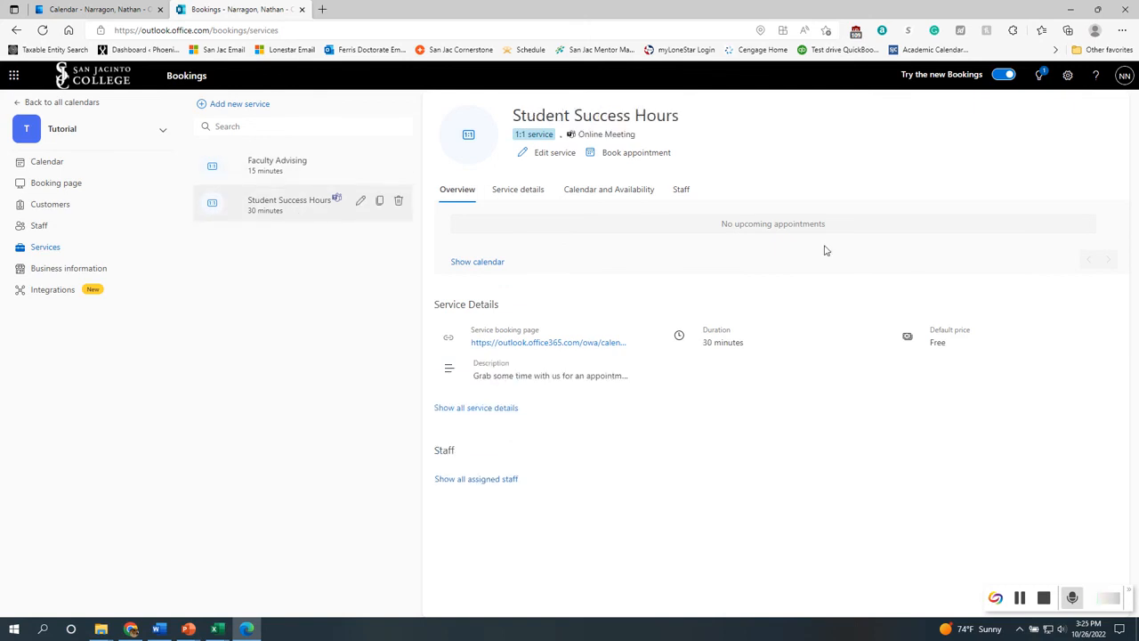
{"action": "left_click", "coordinate": [536, 187]}
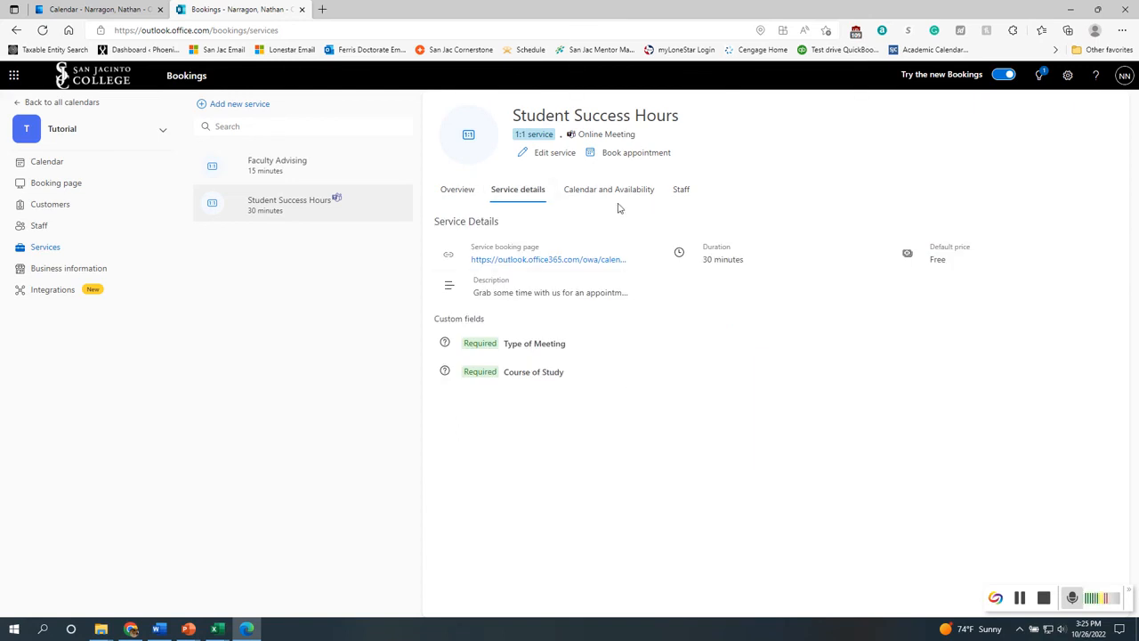
{"action": "left_click", "coordinate": [604, 192]}
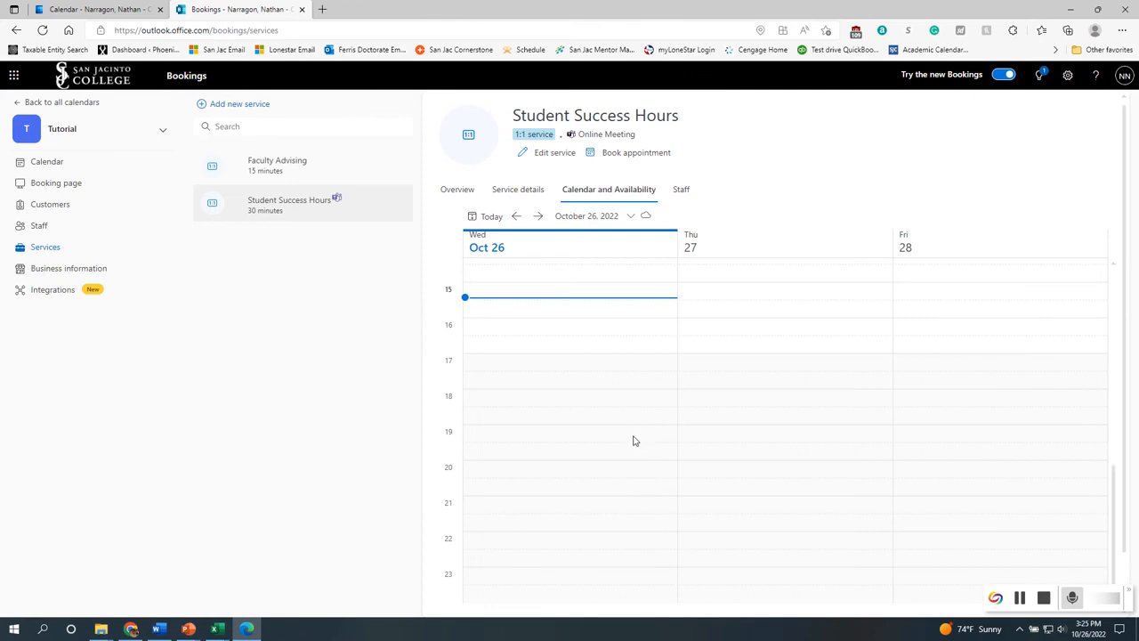
Review the Student Success Hours staff and overview tabs, then expand each business information section
{"action": "left_click", "coordinate": [681, 190]}
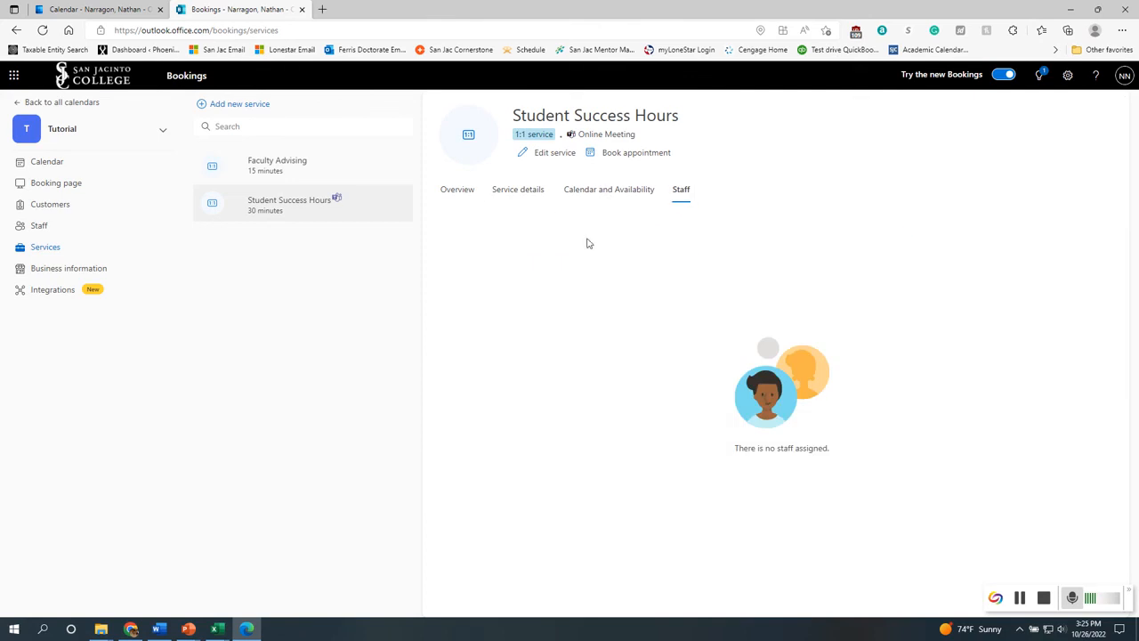
{"action": "left_click", "coordinate": [459, 189]}
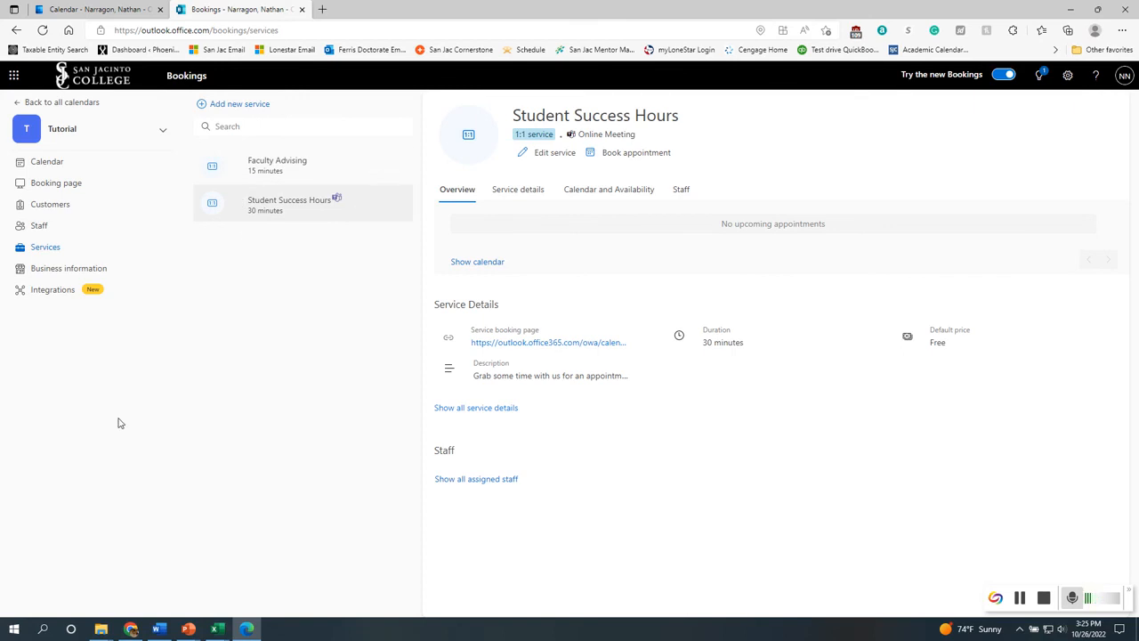
{"action": "left_click", "coordinate": [71, 267]}
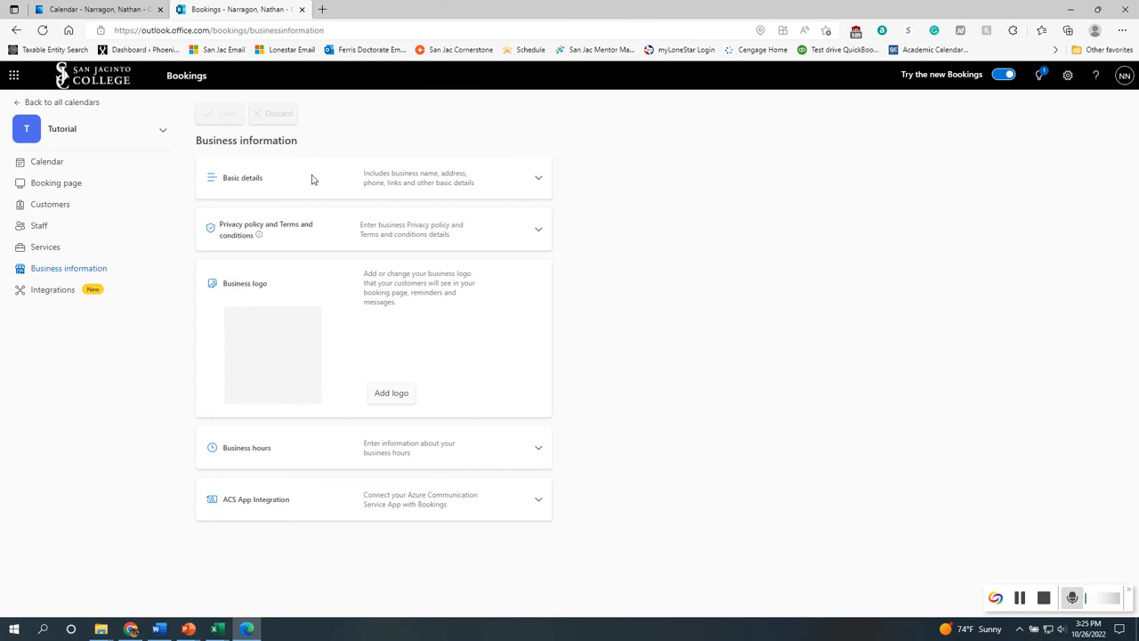
{"action": "left_click", "coordinate": [538, 180]}
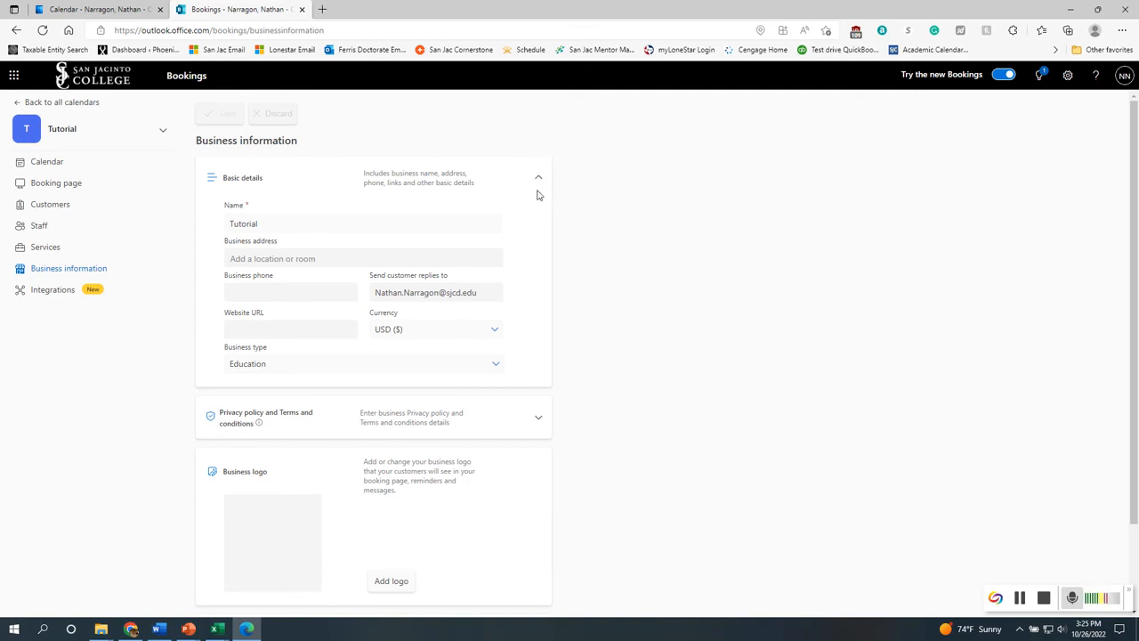
{"action": "left_click", "coordinate": [537, 178]}
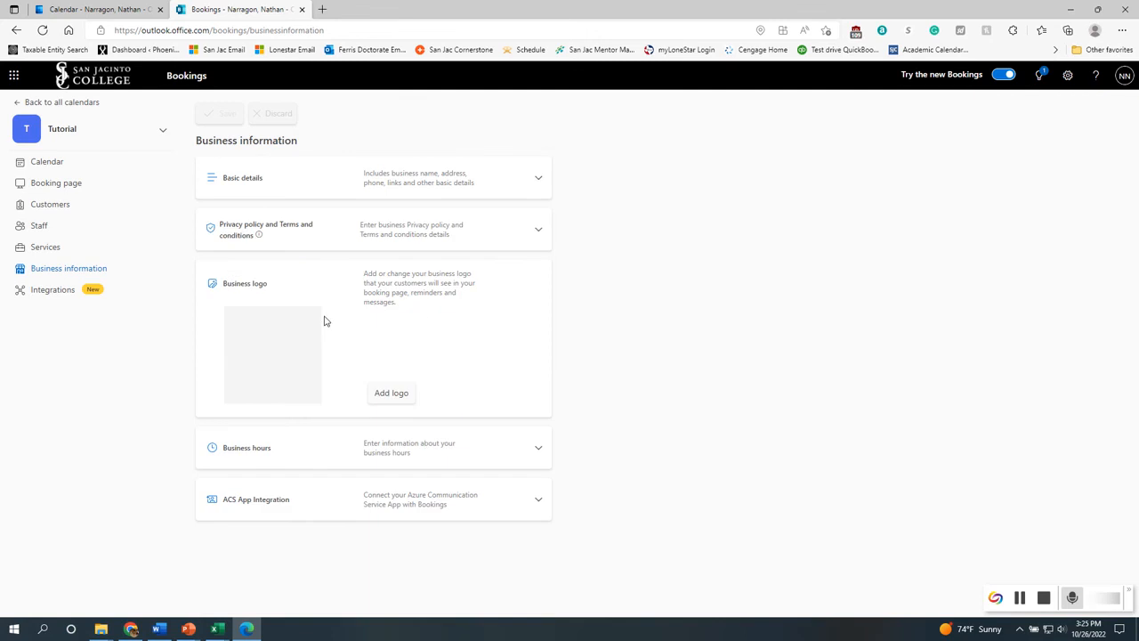
{"action": "left_click", "coordinate": [536, 229]}
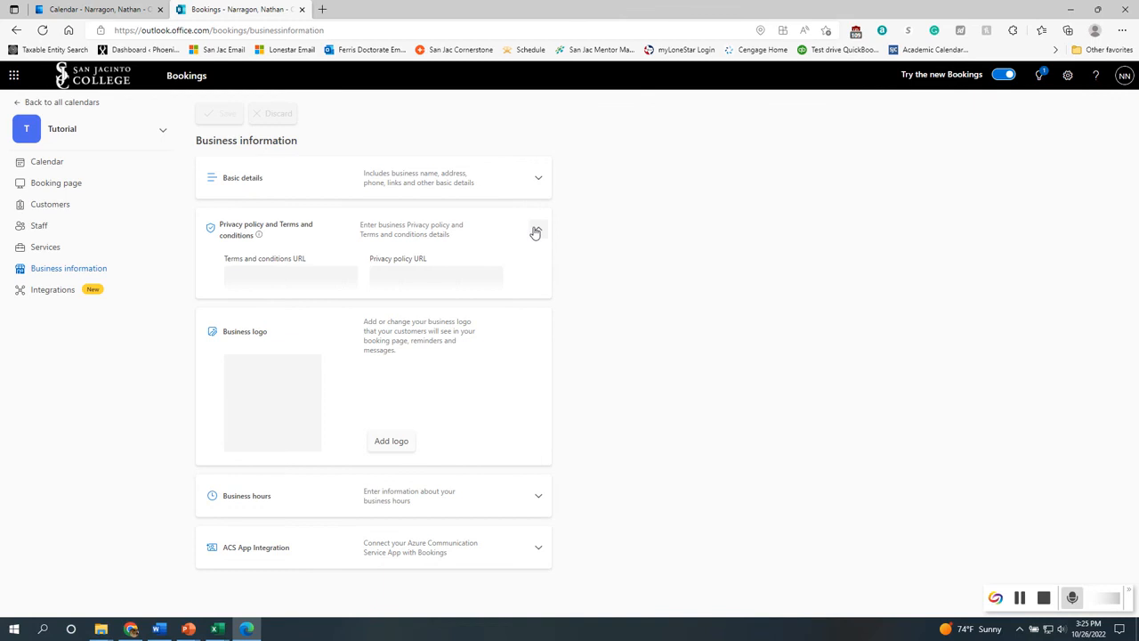
{"action": "left_click", "coordinate": [536, 230]}
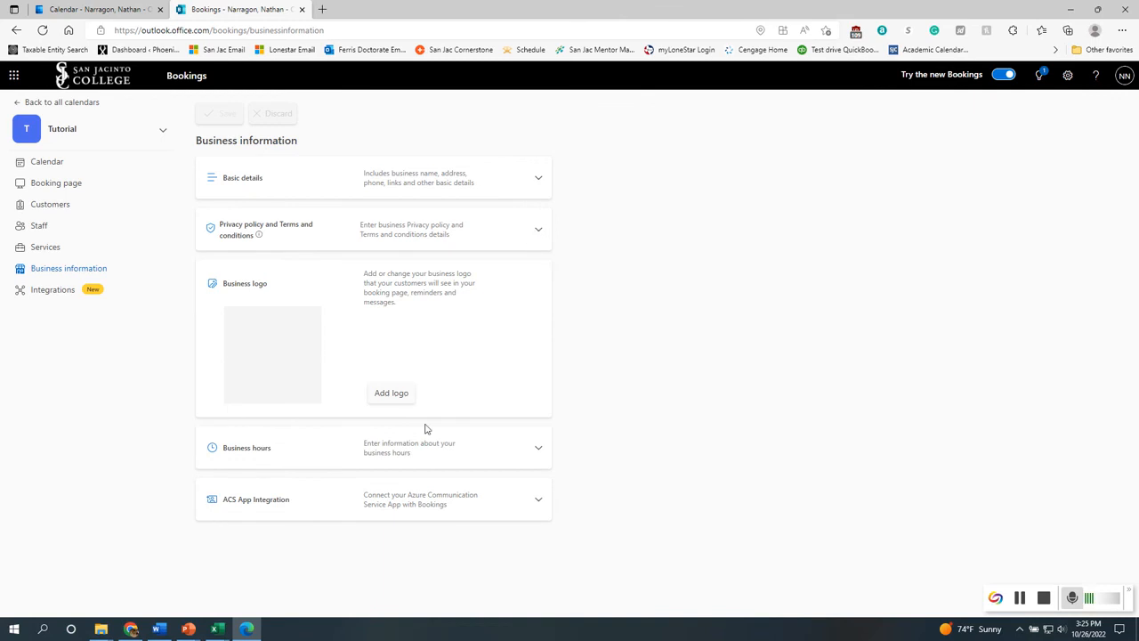
{"action": "left_click", "coordinate": [535, 449]}
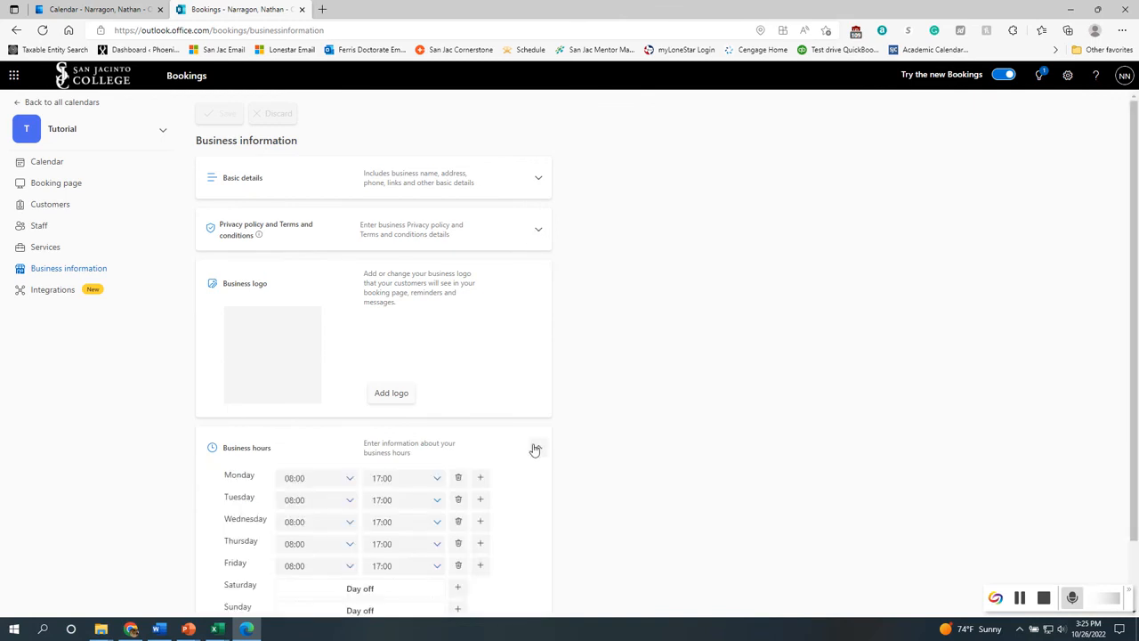
{"action": "left_click", "coordinate": [534, 449]}
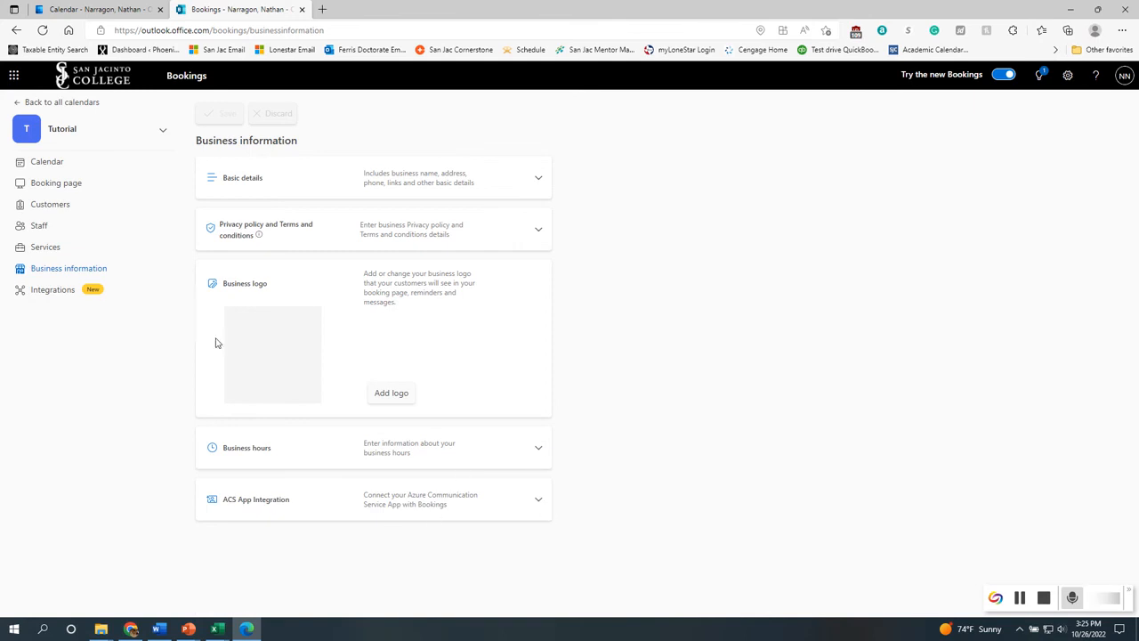
Browse the integrations and customers pages and each section of the booking page settings
{"action": "left_click", "coordinate": [53, 292]}
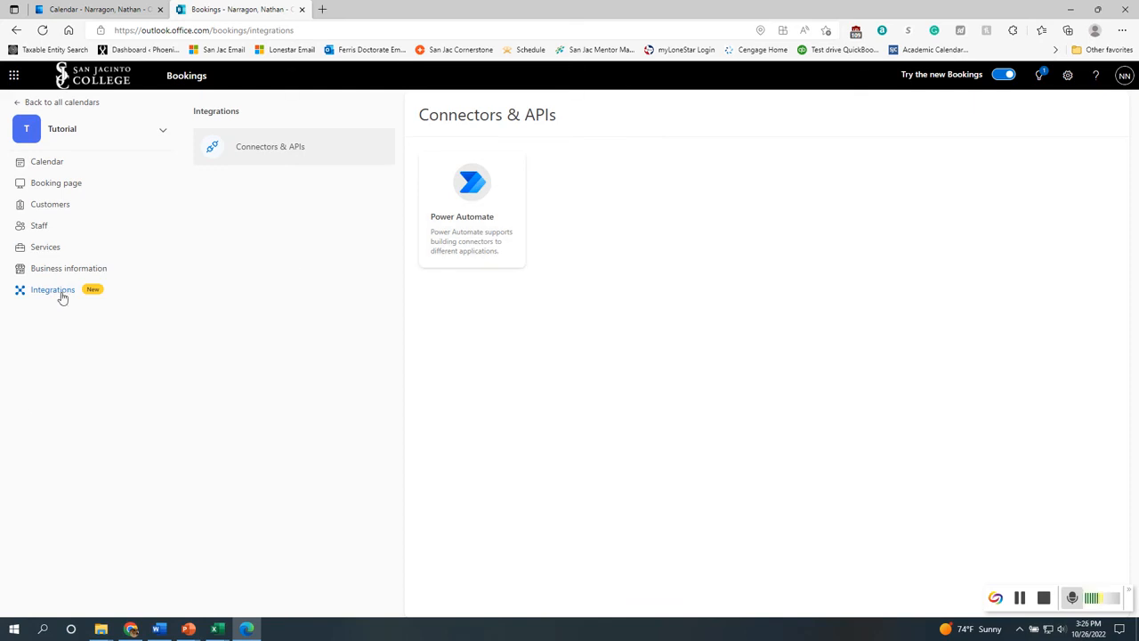
{"action": "left_click", "coordinate": [55, 206]}
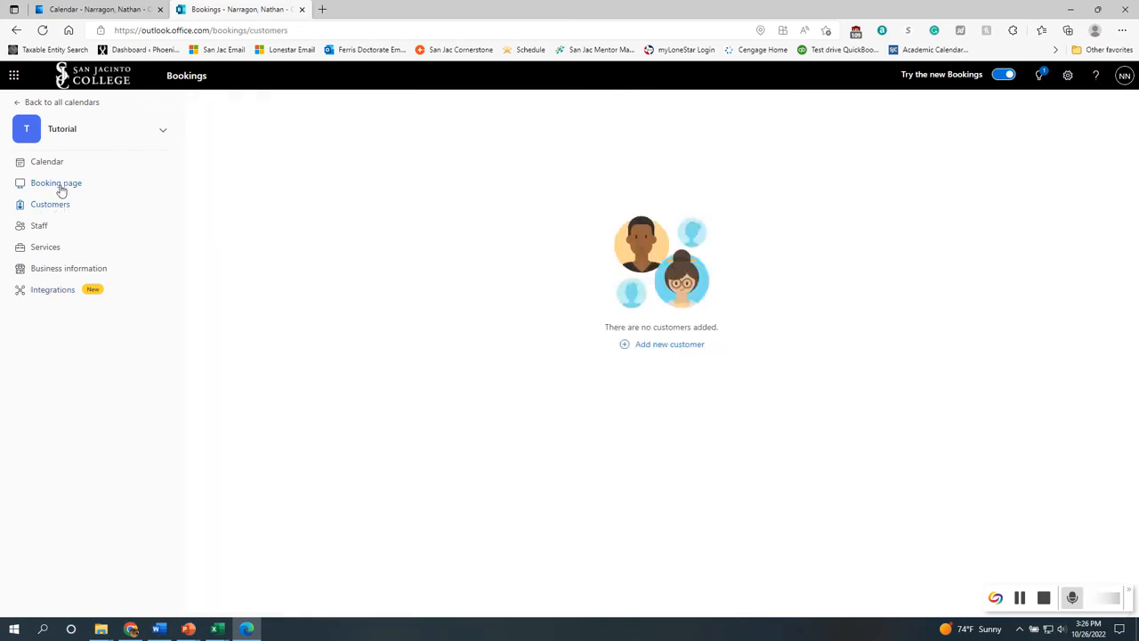
{"action": "left_click", "coordinate": [58, 184]}
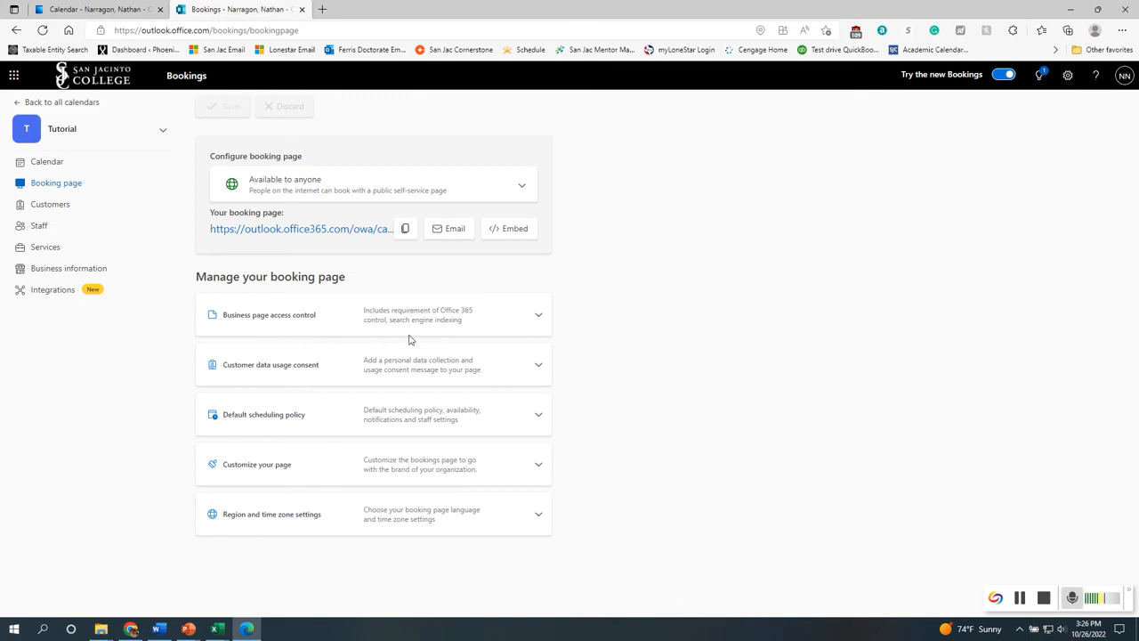
{"action": "left_click", "coordinate": [537, 314]}
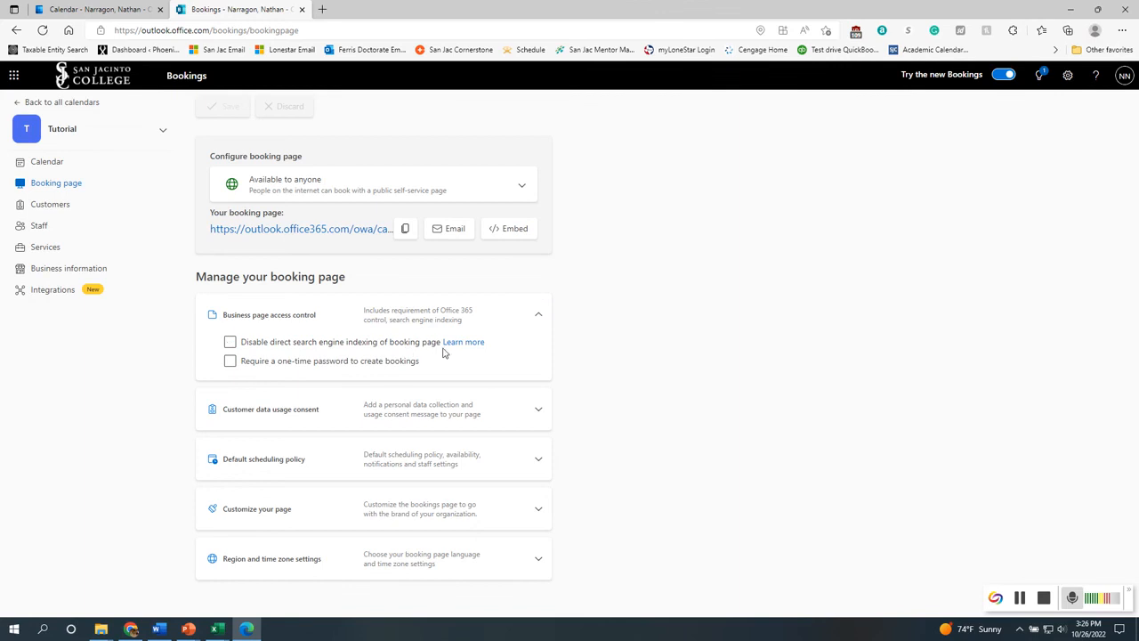
{"action": "left_click", "coordinate": [540, 316]}
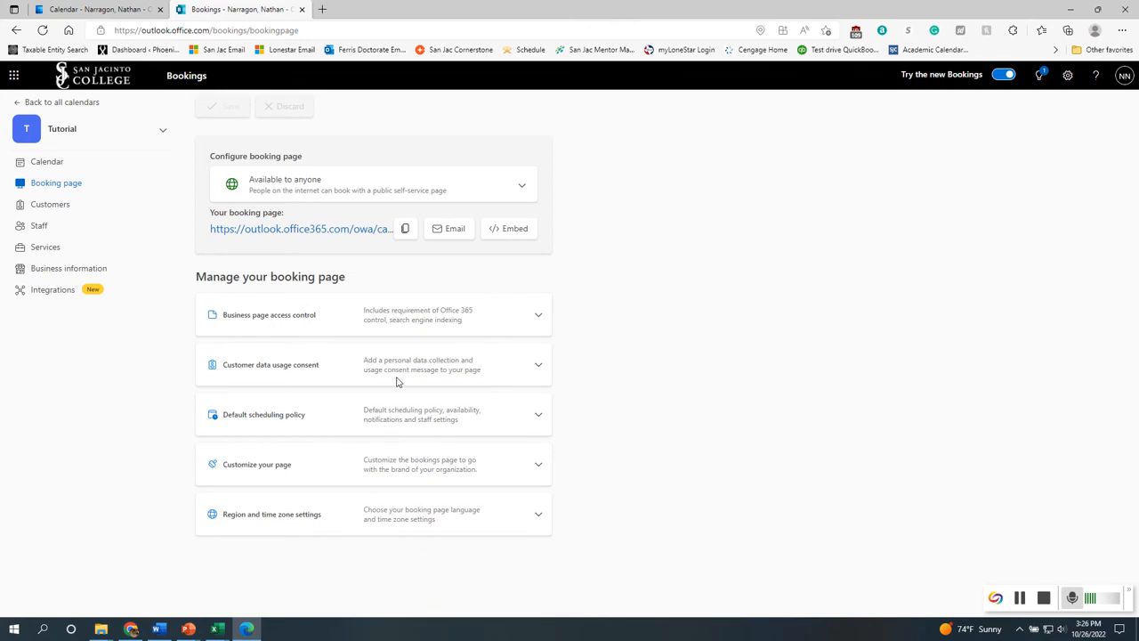
{"action": "left_click", "coordinate": [544, 368]}
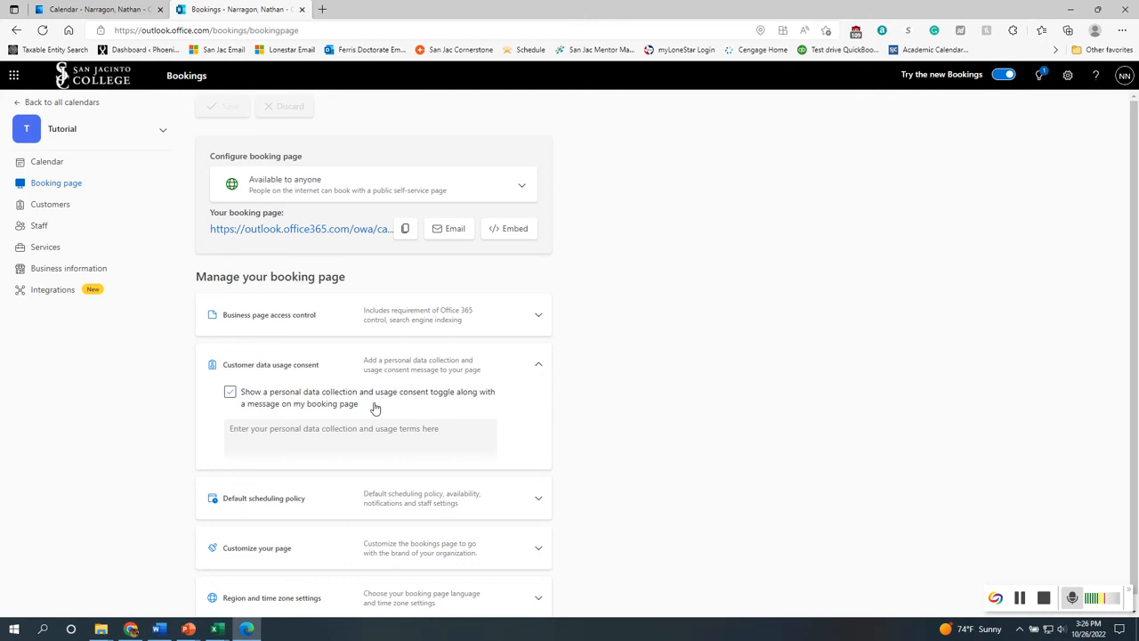
{"action": "left_click", "coordinate": [537, 365]}
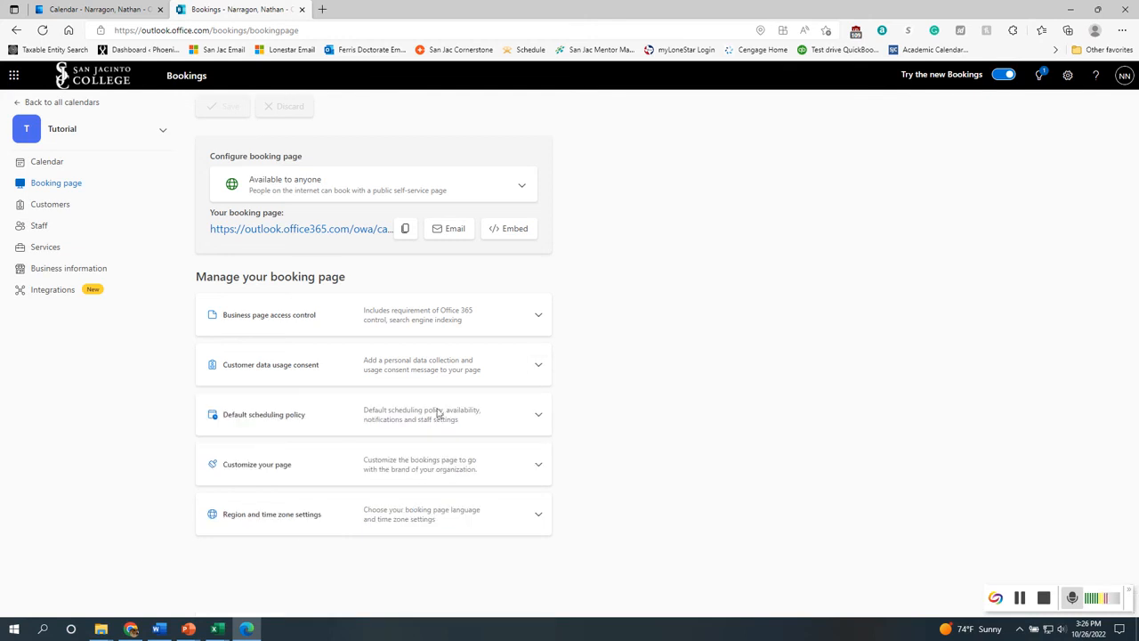
{"action": "left_click", "coordinate": [542, 422]}
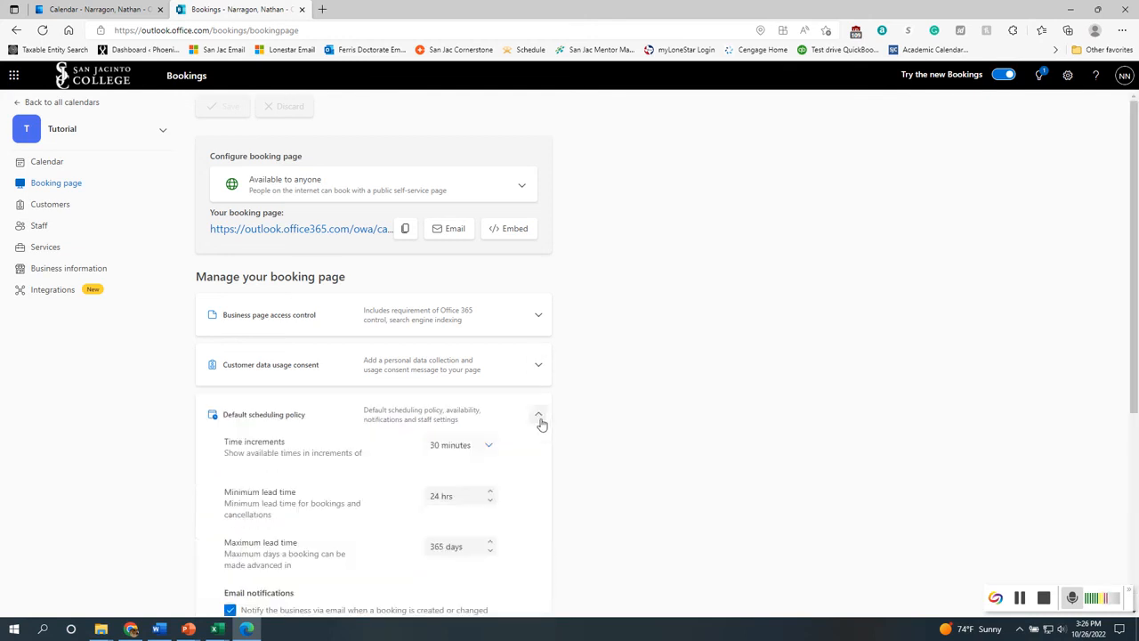
{"action": "left_click", "coordinate": [540, 420]}
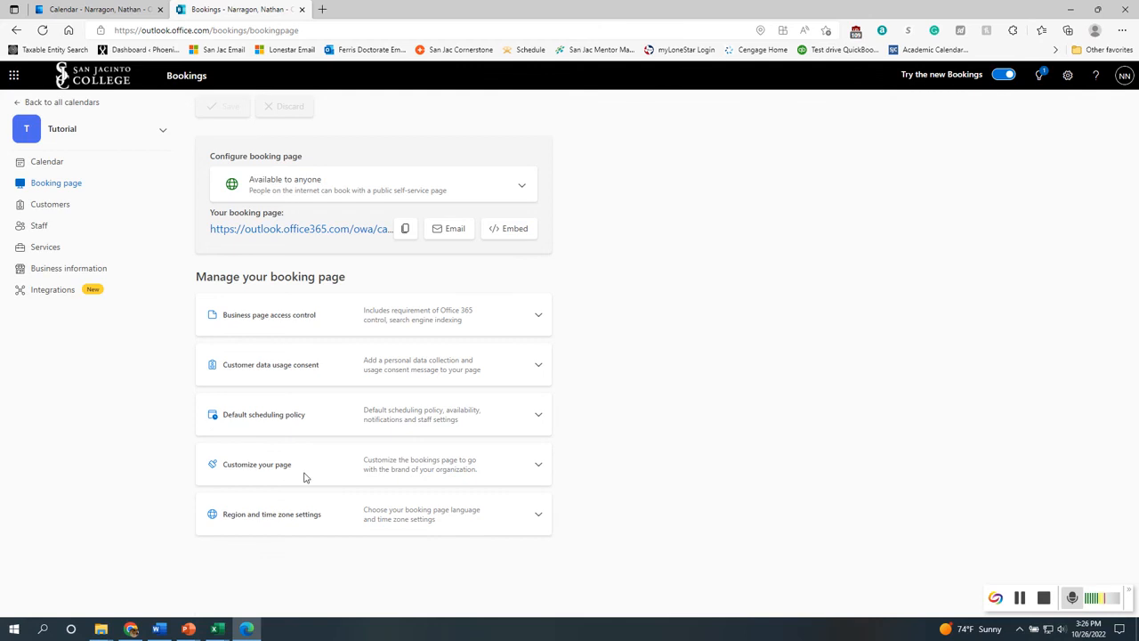
{"action": "left_click", "coordinate": [543, 422]}
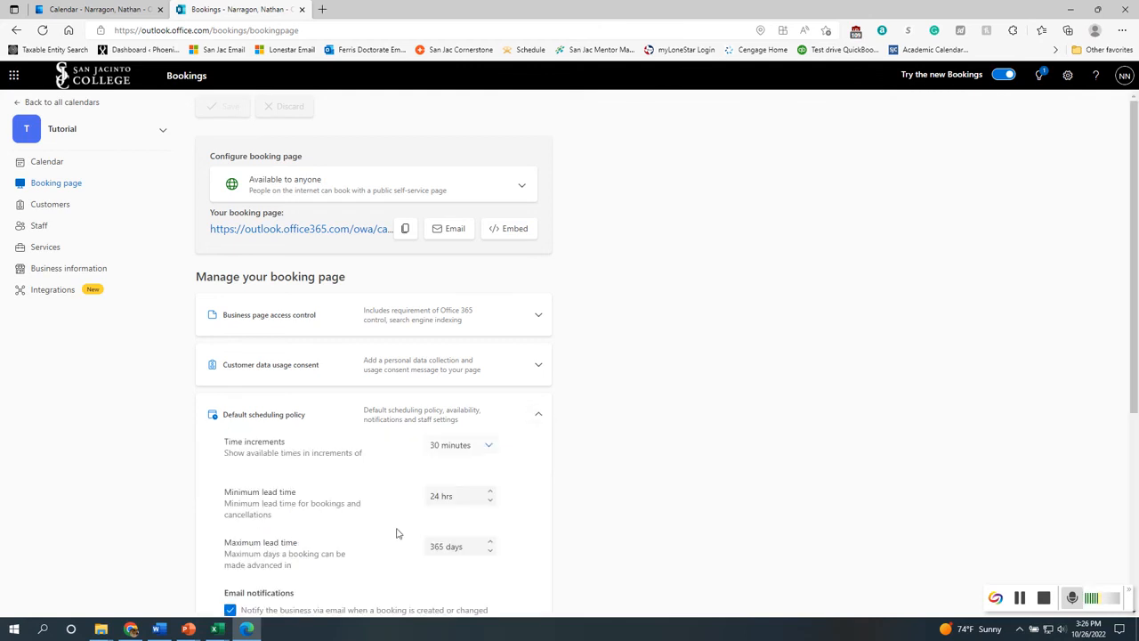
{"action": "left_click", "coordinate": [458, 497]}
{"action": "left_click", "coordinate": [539, 415]}
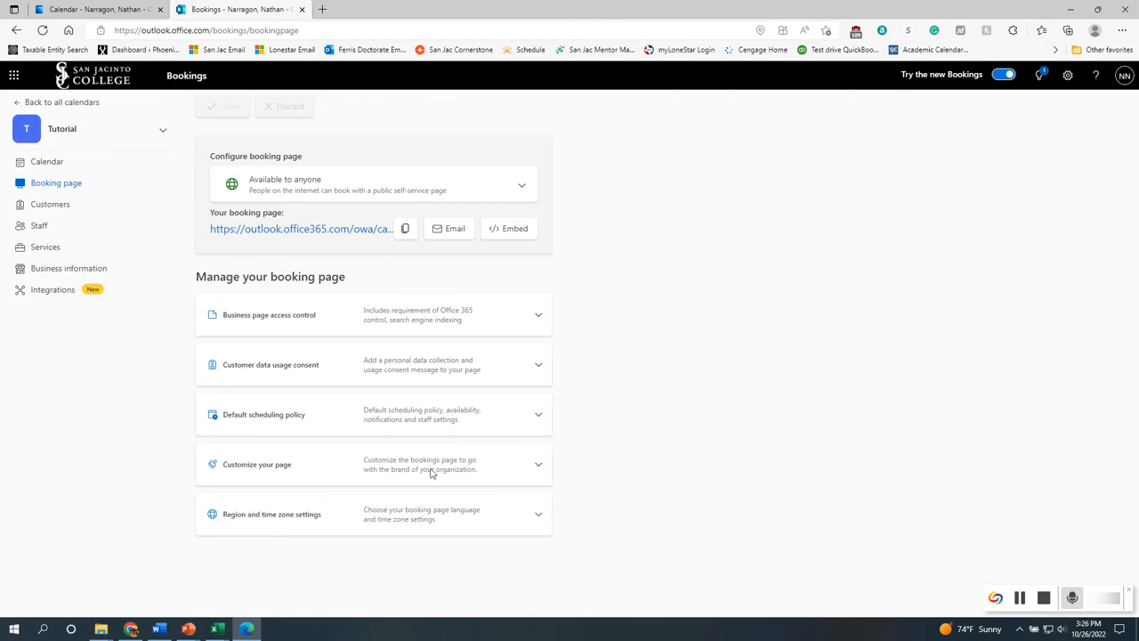
{"action": "left_click", "coordinate": [539, 464]}
Choose the blue color theme for the booking page
{"action": "scroll", "coordinate": [676, 508], "scroll_direction": "down", "scroll_amount": 3}
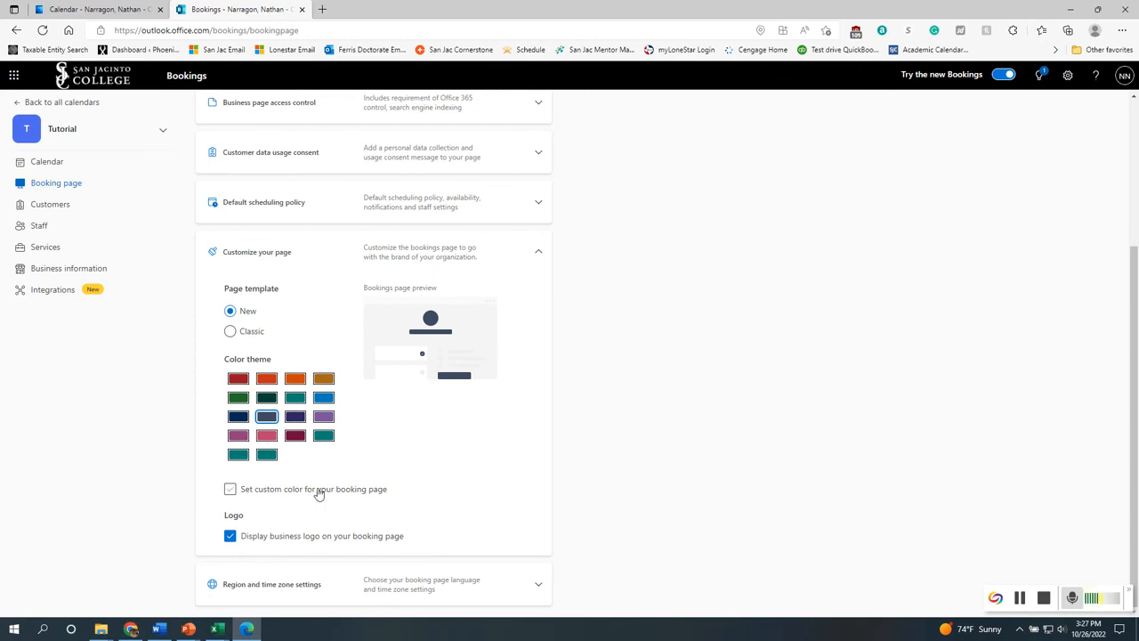
{"action": "left_click", "coordinate": [323, 398]}
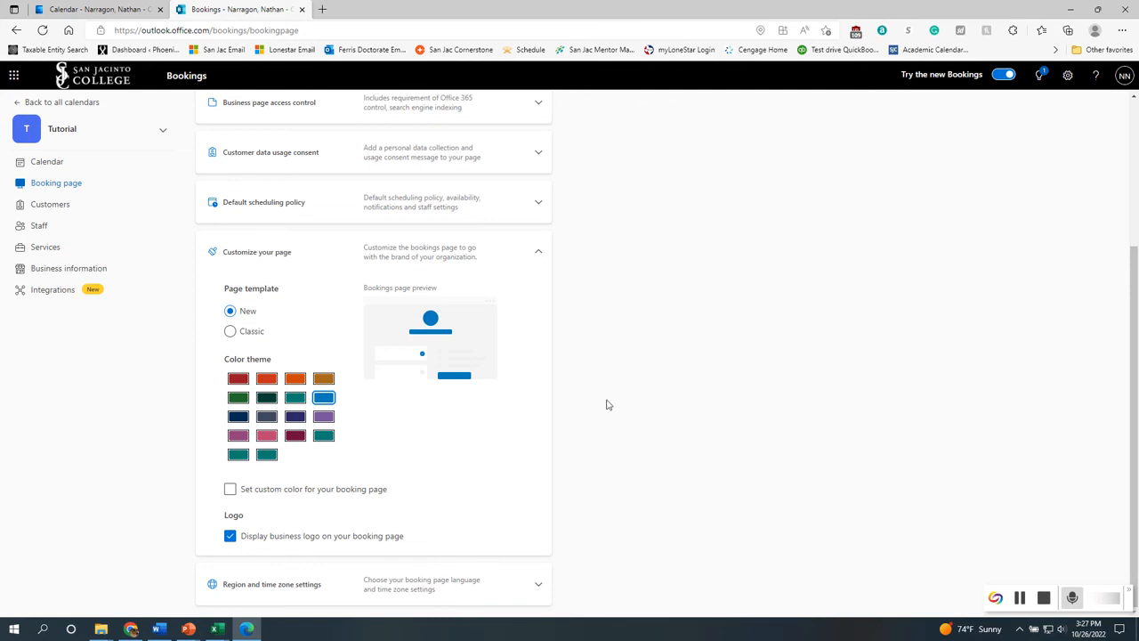
{"action": "left_click", "coordinate": [538, 252]}
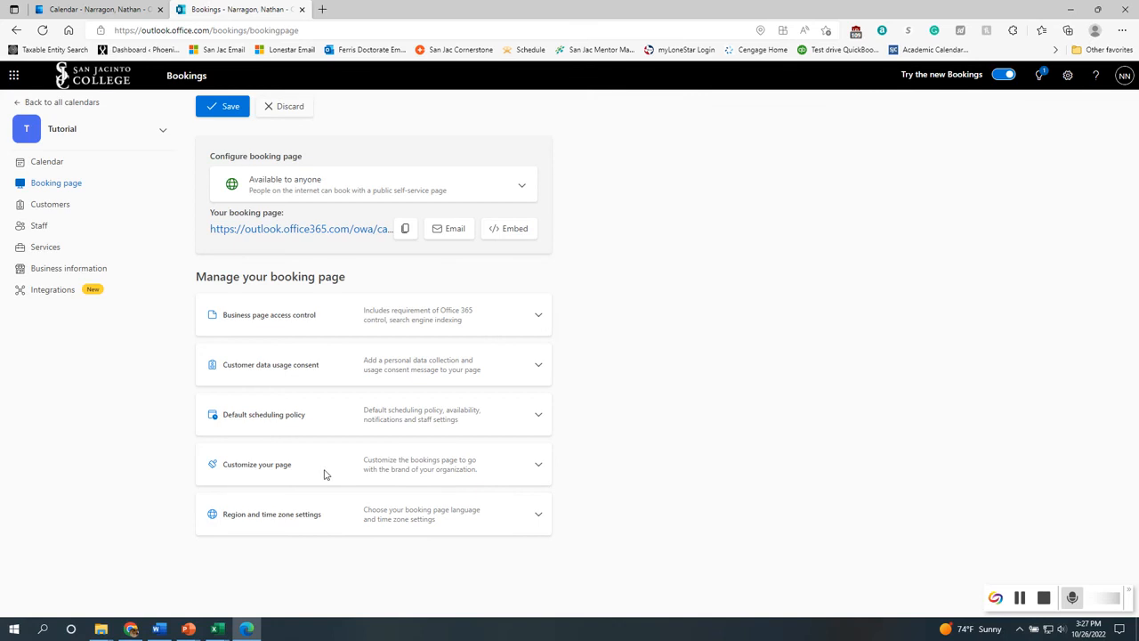
Review the booking page's region and time zone settings
{"action": "left_click", "coordinate": [523, 517]}
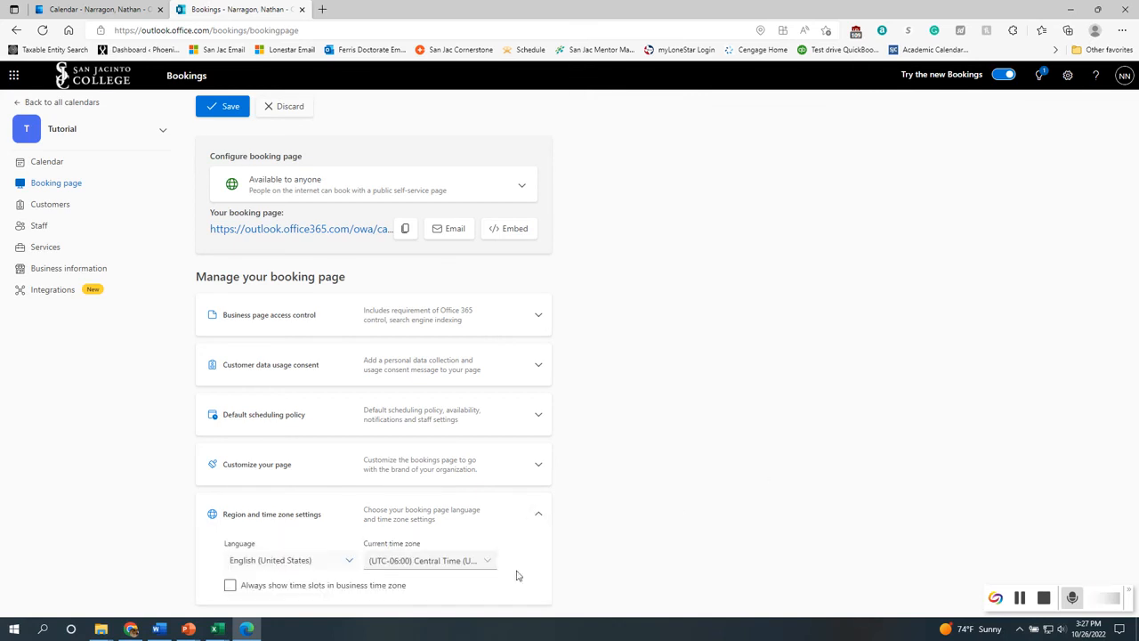
{"action": "left_click", "coordinate": [271, 588]}
{"action": "left_click", "coordinate": [230, 587]}
{"action": "left_click", "coordinate": [356, 592]}
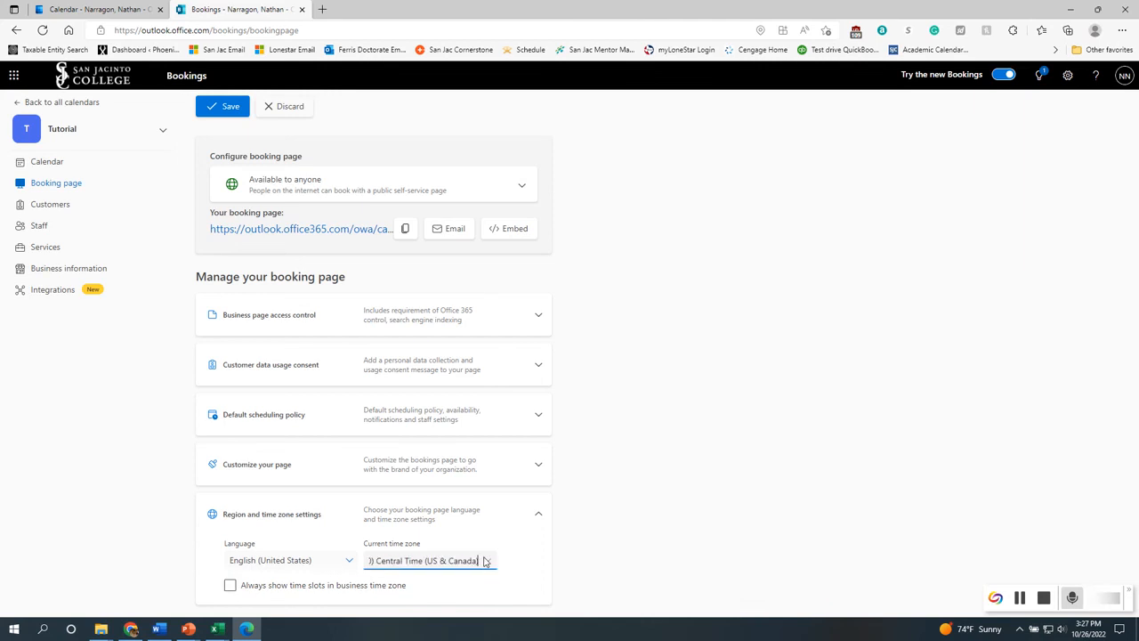
{"action": "left_click", "coordinate": [485, 561]}
{"action": "left_click", "coordinate": [485, 561]}
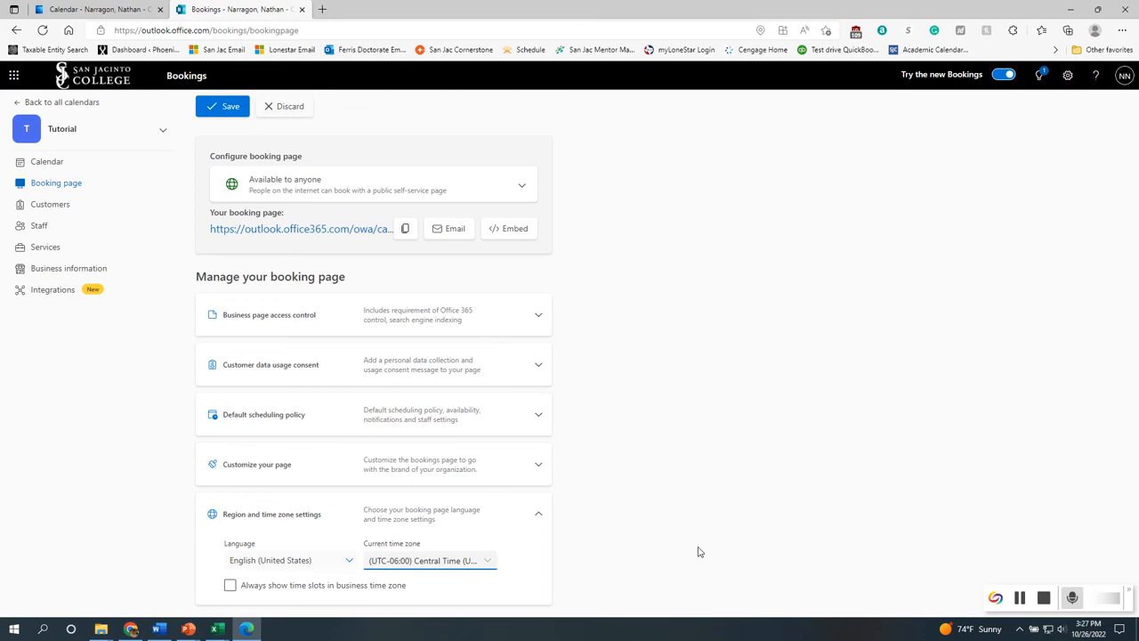
{"action": "left_click", "coordinate": [538, 515]}
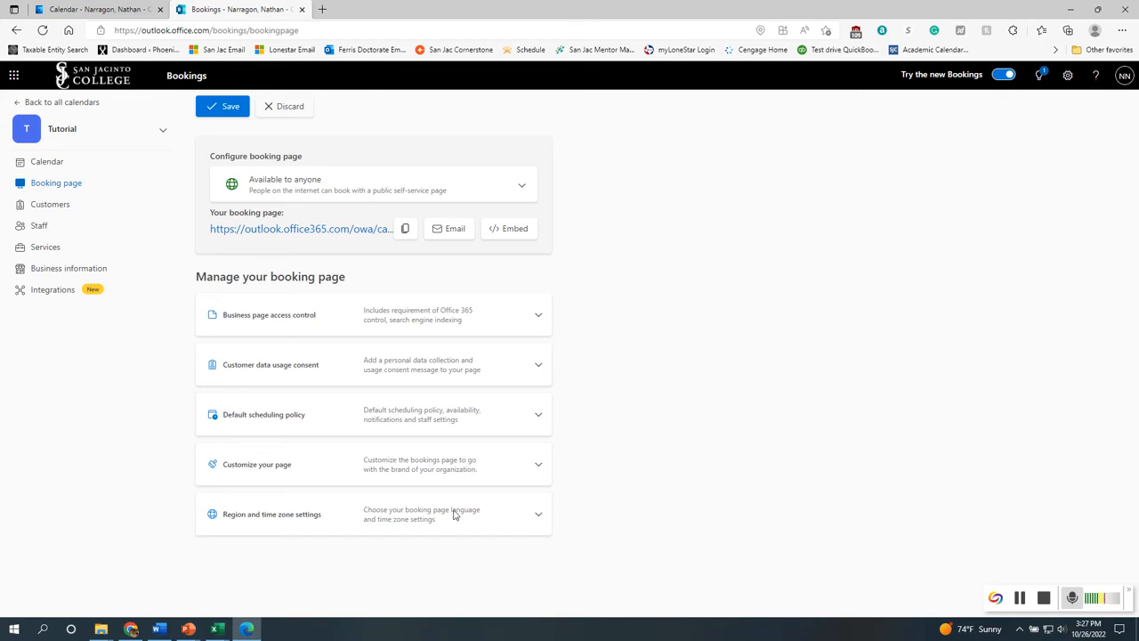
Save the booking page changes instead of discarding them
{"action": "left_click", "coordinate": [51, 249]}
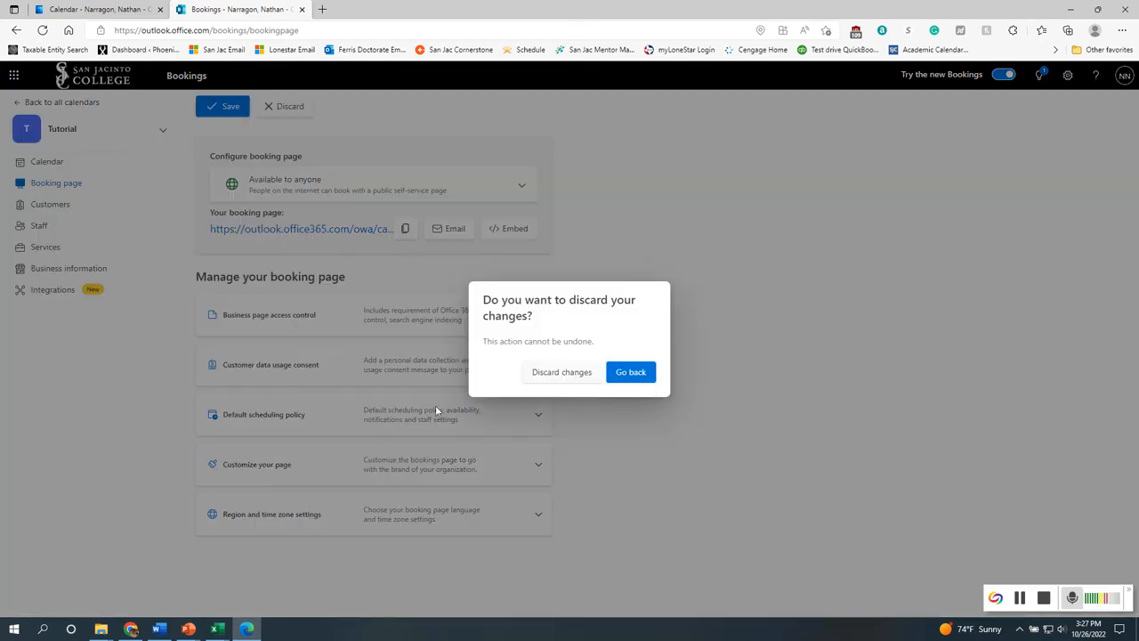
{"action": "left_click", "coordinate": [648, 373]}
{"action": "left_click", "coordinate": [226, 112]}
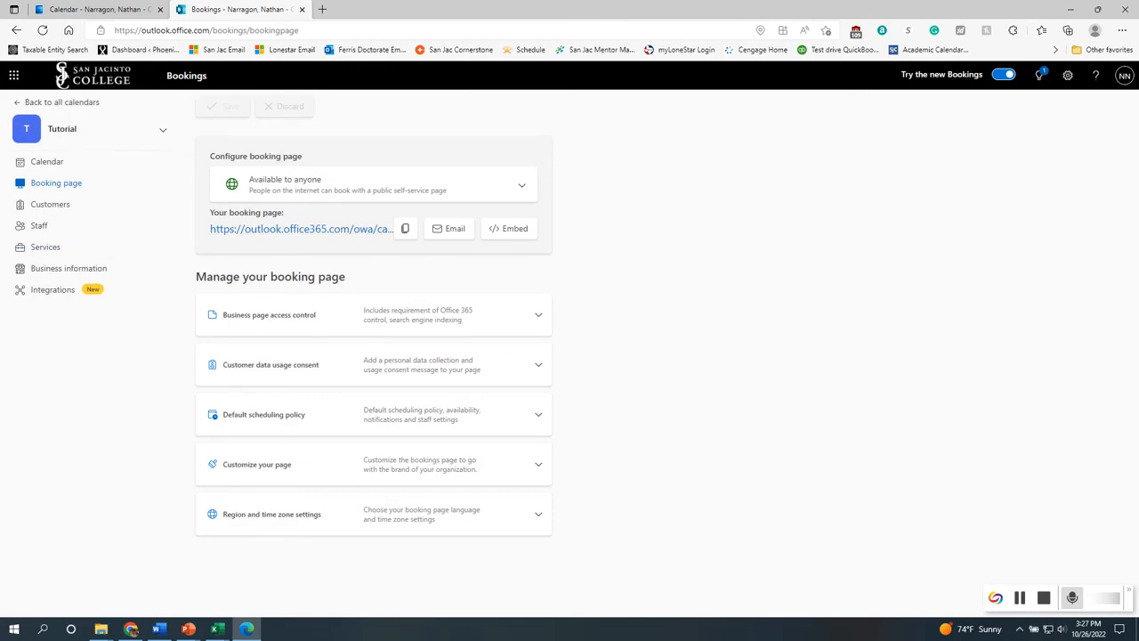
Switch the account theme to blue in the settings
{"action": "left_click", "coordinate": [46, 247]}
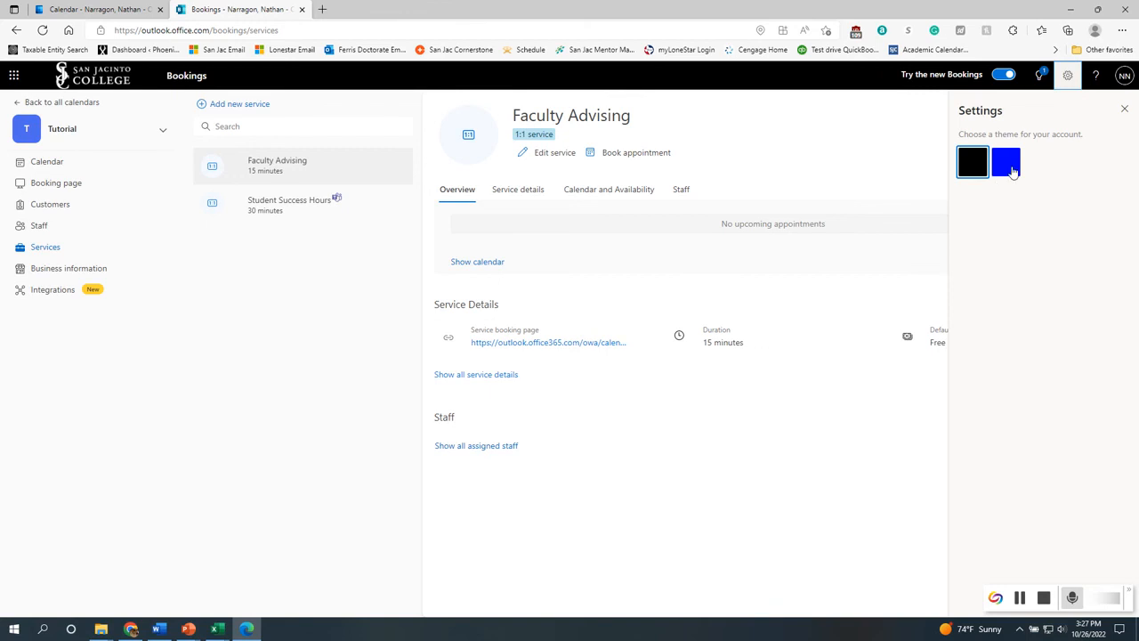
{"action": "left_click", "coordinate": [1015, 167]}
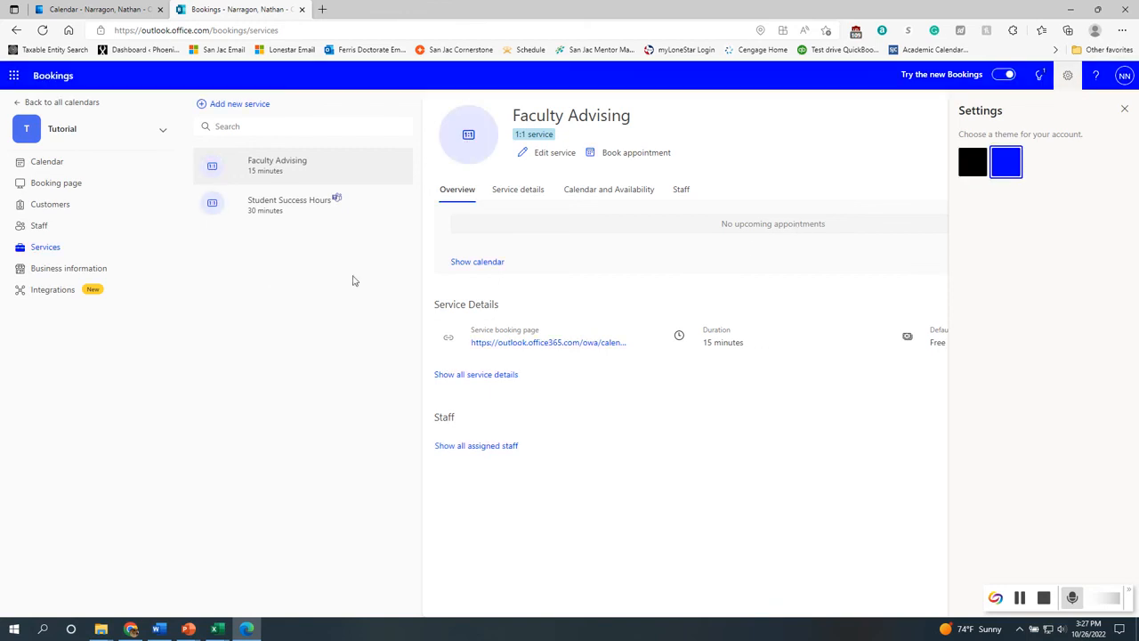
{"action": "left_click", "coordinate": [1125, 109]}
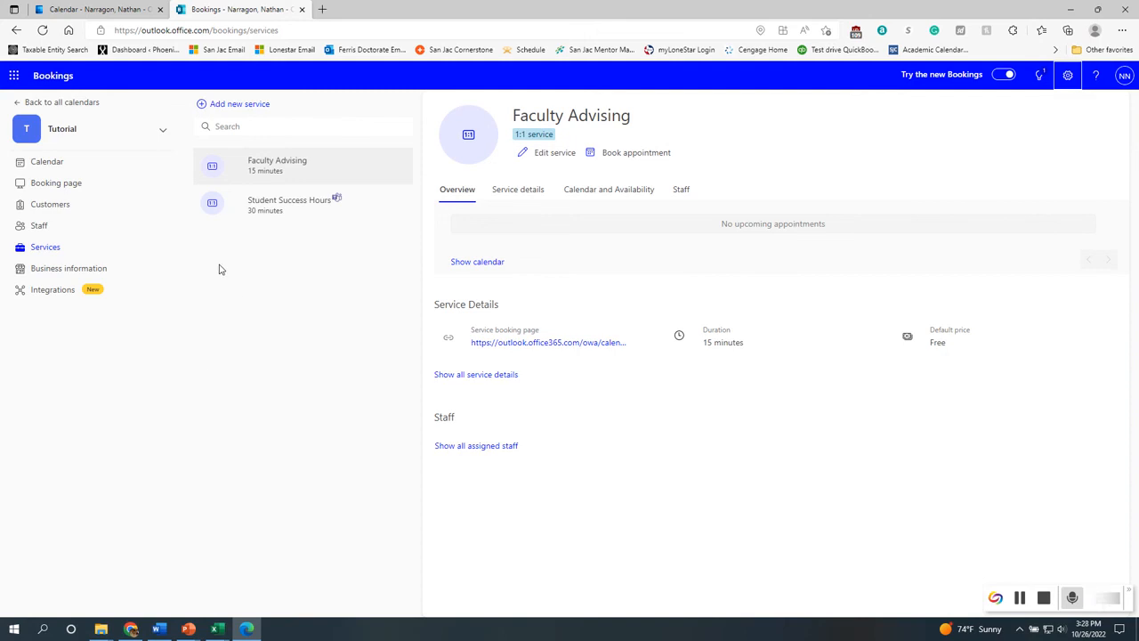
Open the calendar and return to the booking page
{"action": "left_click", "coordinate": [49, 183]}
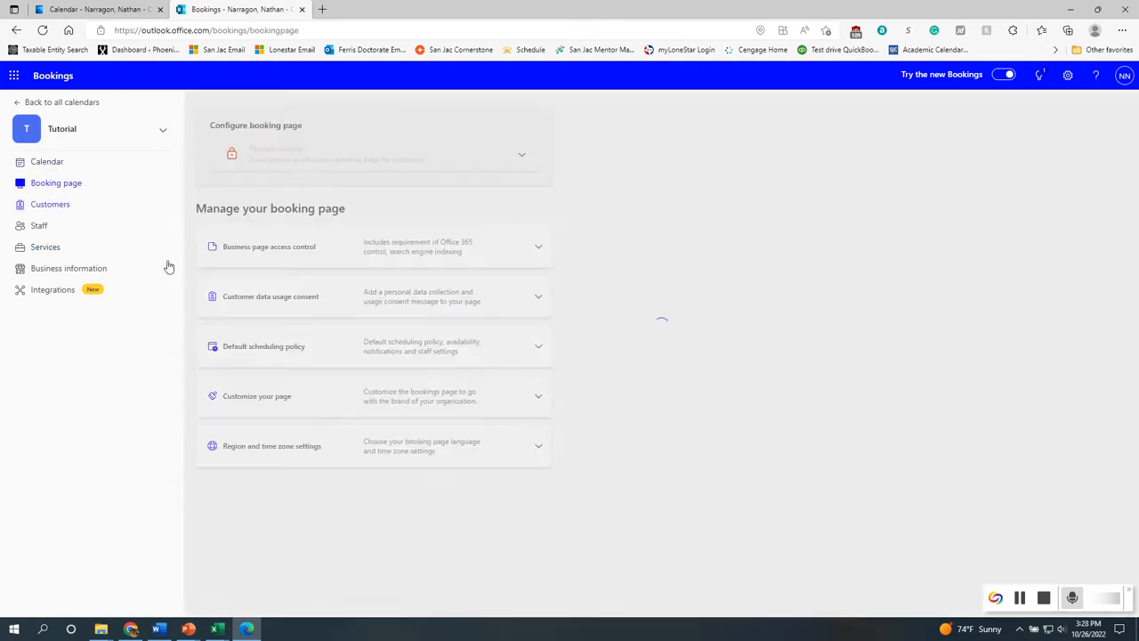
{"action": "left_click", "coordinate": [53, 163]}
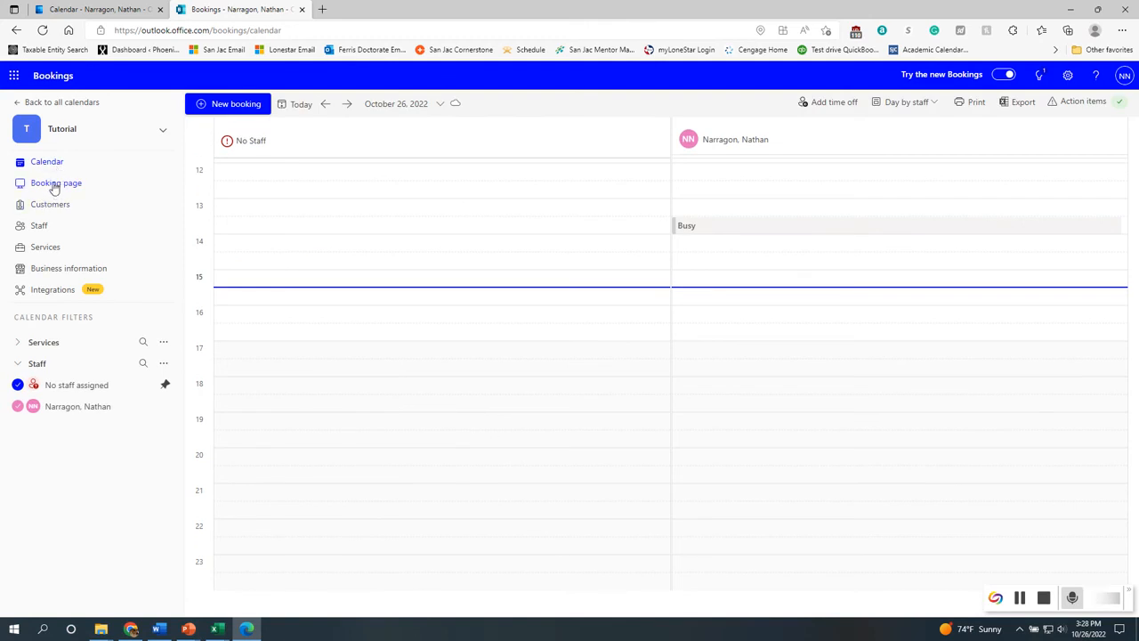
{"action": "left_click", "coordinate": [53, 183]}
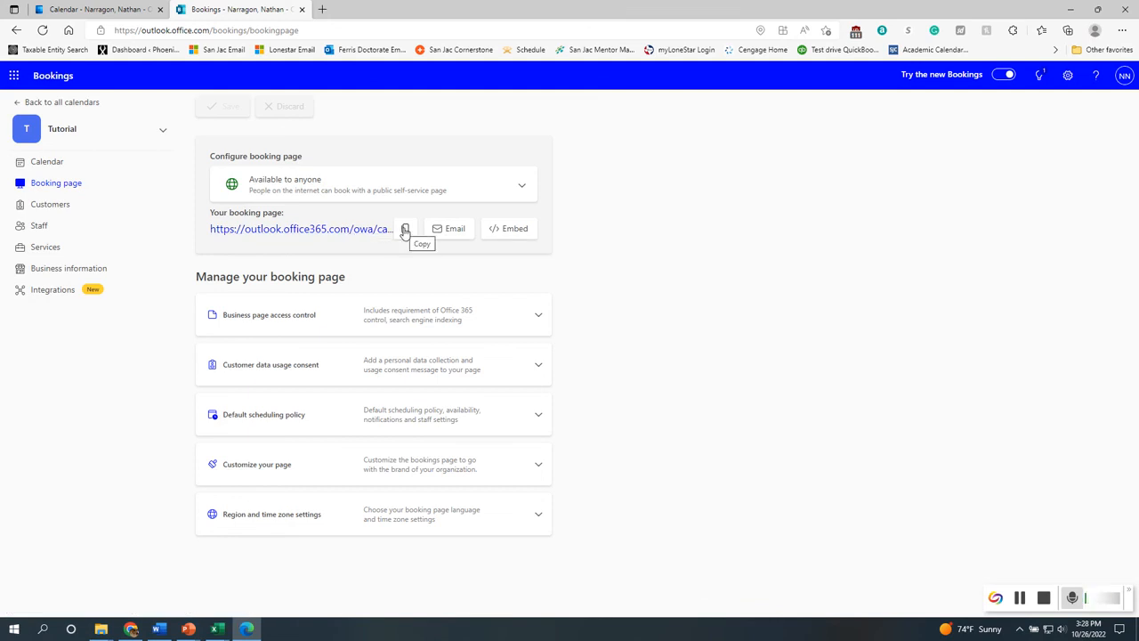
Examine the booking page's availability options and its embed link and iframe code
{"action": "left_click", "coordinate": [488, 190]}
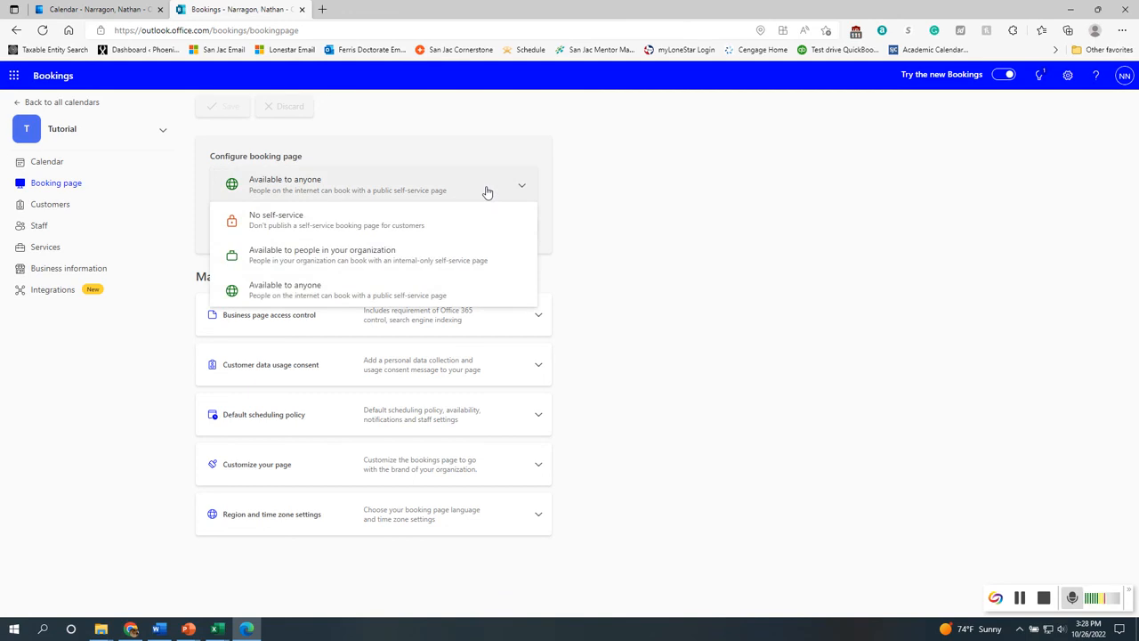
{"action": "left_click", "coordinate": [488, 190]}
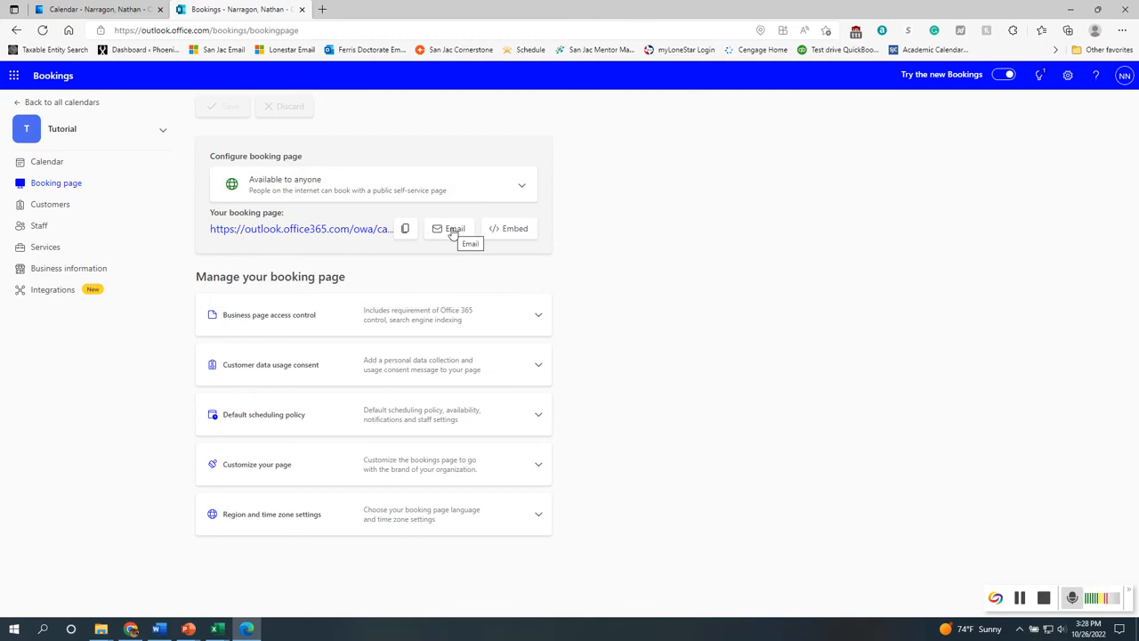
{"action": "left_click", "coordinate": [499, 235]}
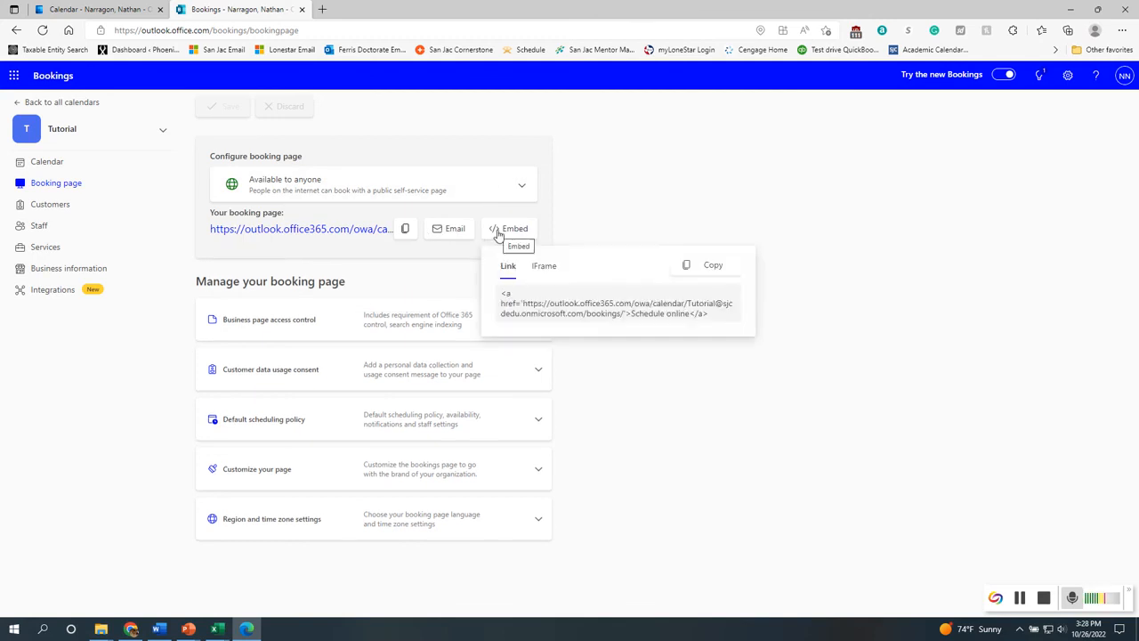
{"action": "left_click", "coordinate": [549, 267]}
{"action": "left_click", "coordinate": [508, 266]}
{"action": "left_click", "coordinate": [618, 221]}
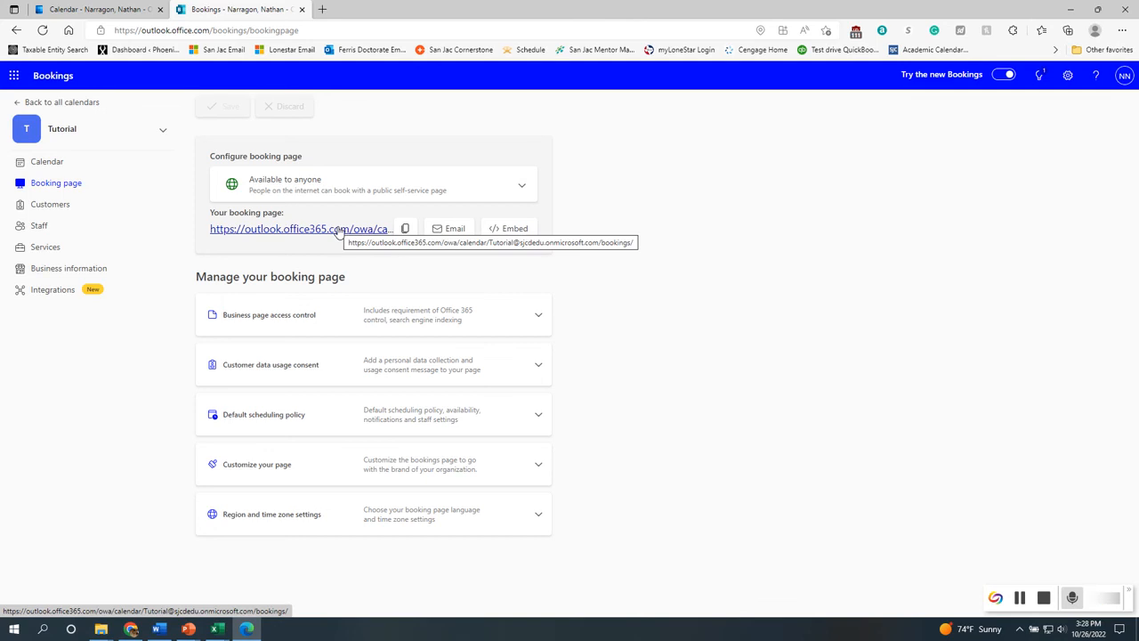
Open the public booking page and select the Student Success Hours service
{"action": "left_click", "coordinate": [388, 230]}
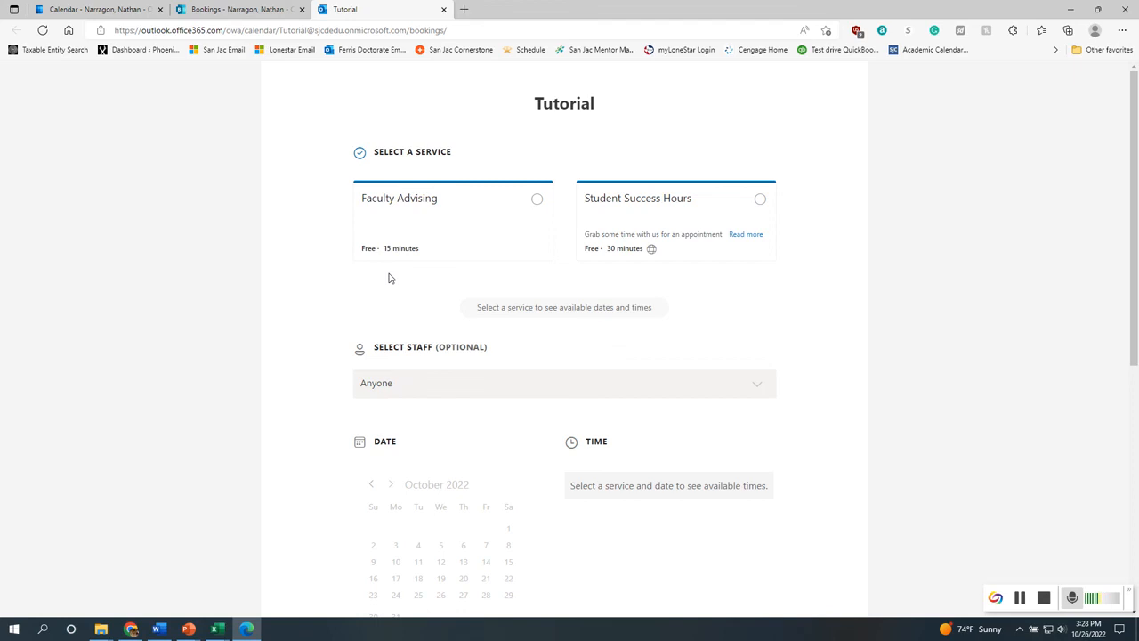
{"action": "left_click", "coordinate": [1019, 597]}
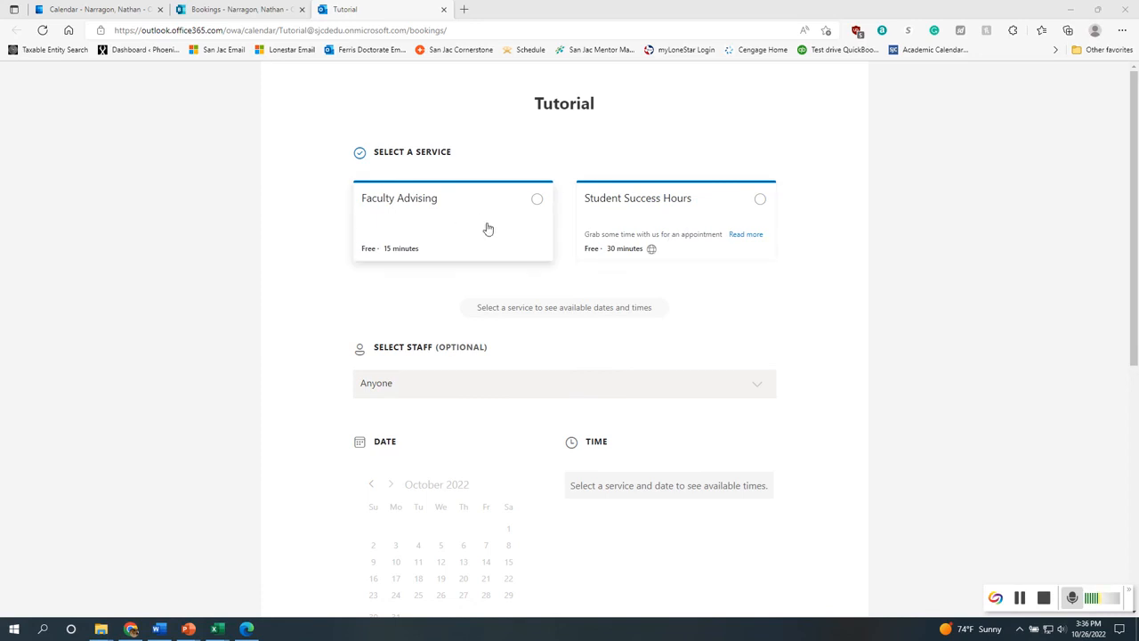
{"action": "mouse_move", "coordinate": [653, 255]}
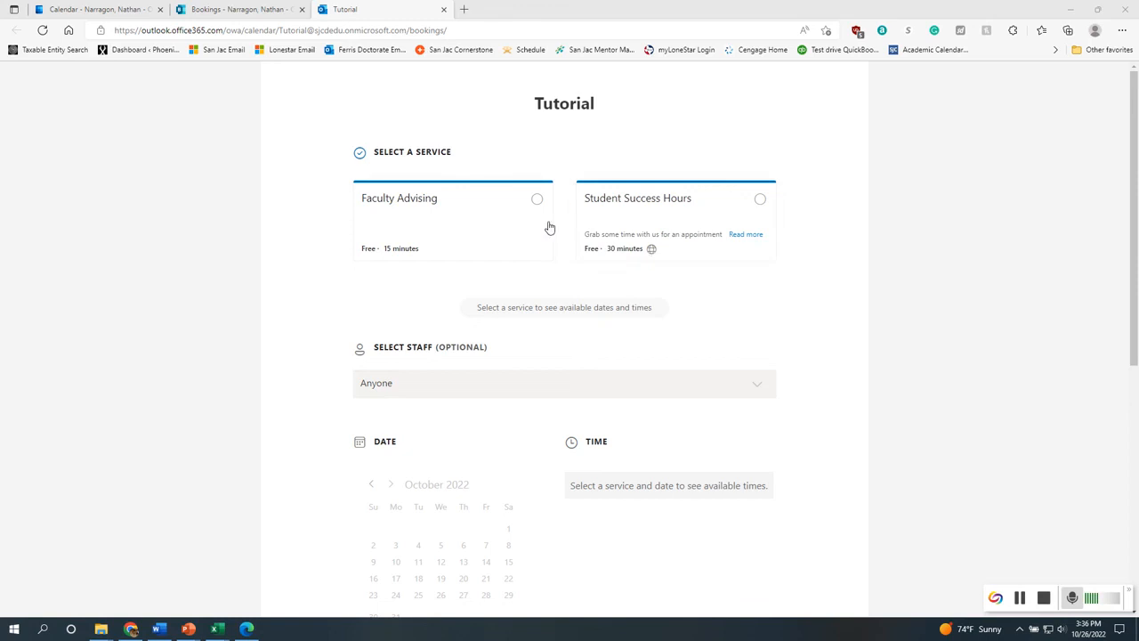
{"action": "left_click", "coordinate": [602, 219]}
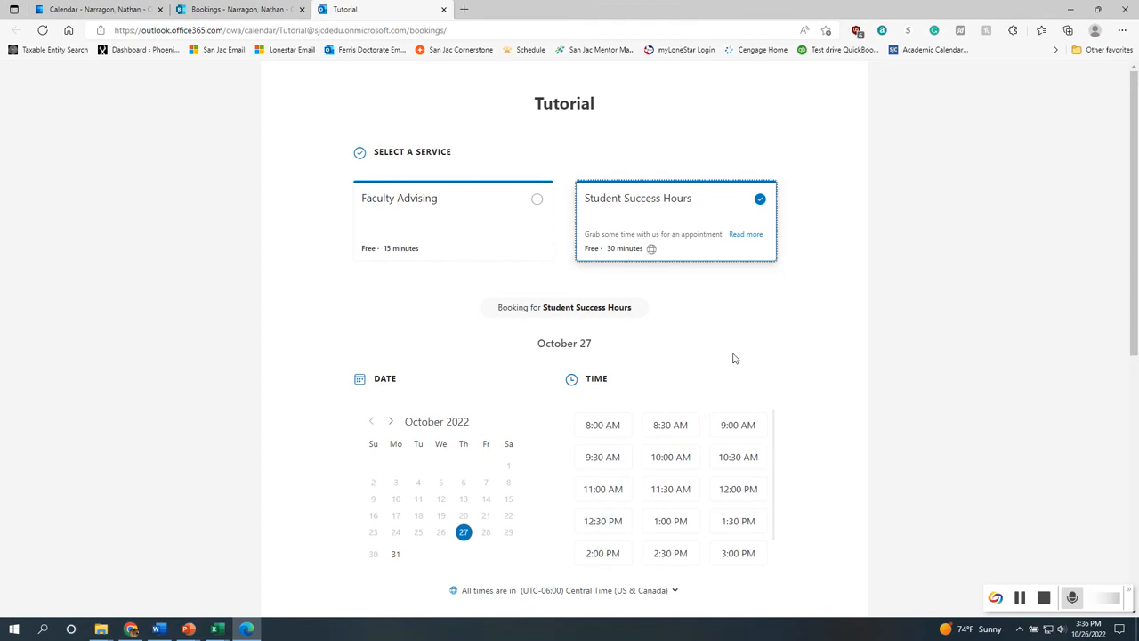
Choose the 11:00 AM time slot on October 27
{"action": "scroll", "coordinate": [643, 354], "scroll_direction": "down", "scroll_amount": 3}
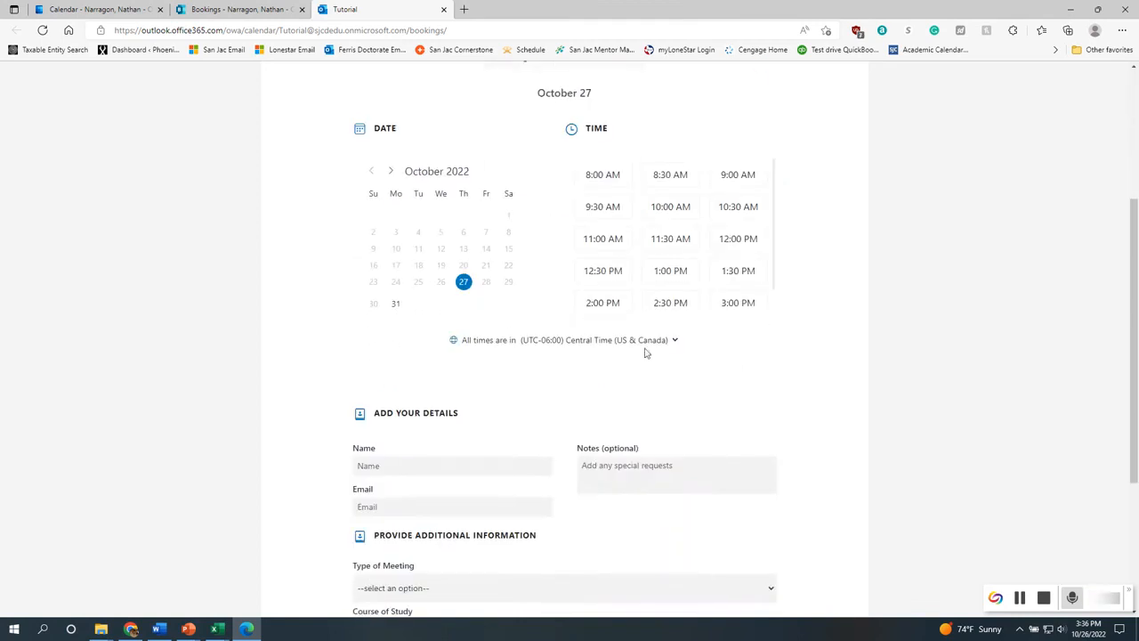
{"action": "scroll", "coordinate": [640, 359], "scroll_direction": "up", "scroll_amount": 3}
{"action": "scroll", "coordinate": [733, 481], "scroll_direction": "down", "scroll_amount": 1}
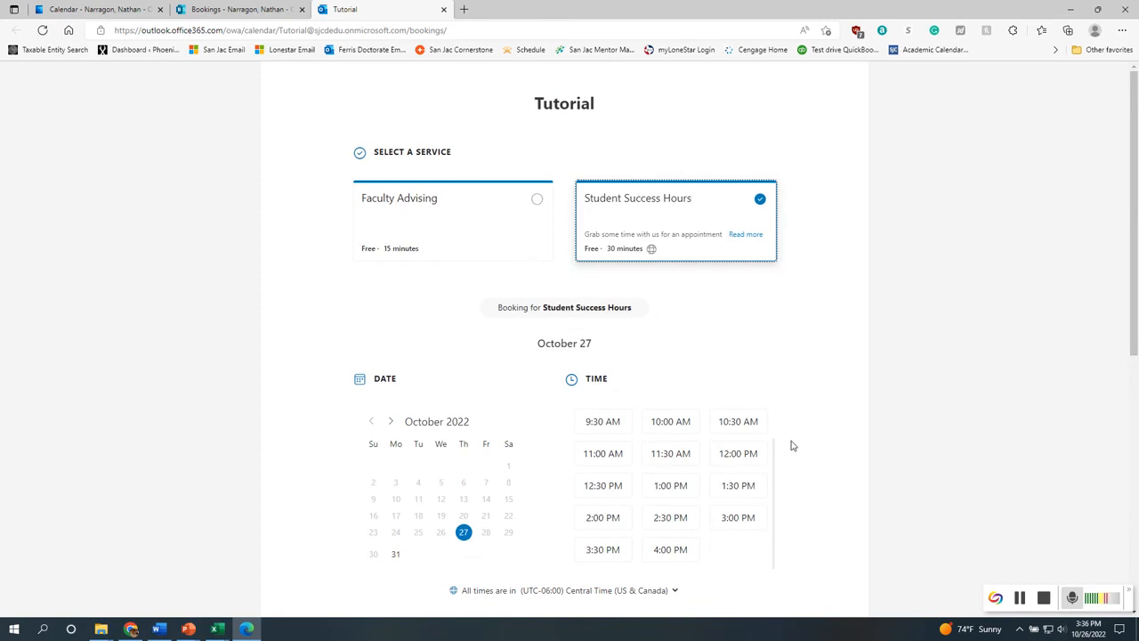
{"action": "scroll", "coordinate": [805, 480], "scroll_direction": "down", "scroll_amount": 2}
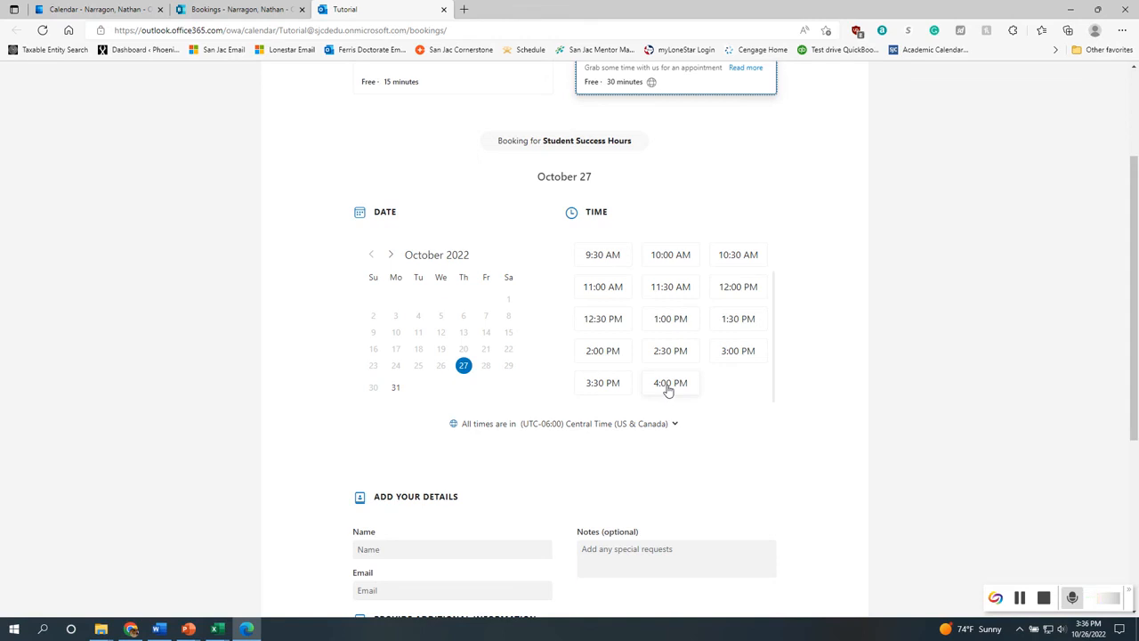
{"action": "scroll", "coordinate": [670, 387], "scroll_direction": "up", "scroll_amount": 3}
{"action": "scroll", "coordinate": [432, 386], "scroll_direction": "up", "scroll_amount": 2}
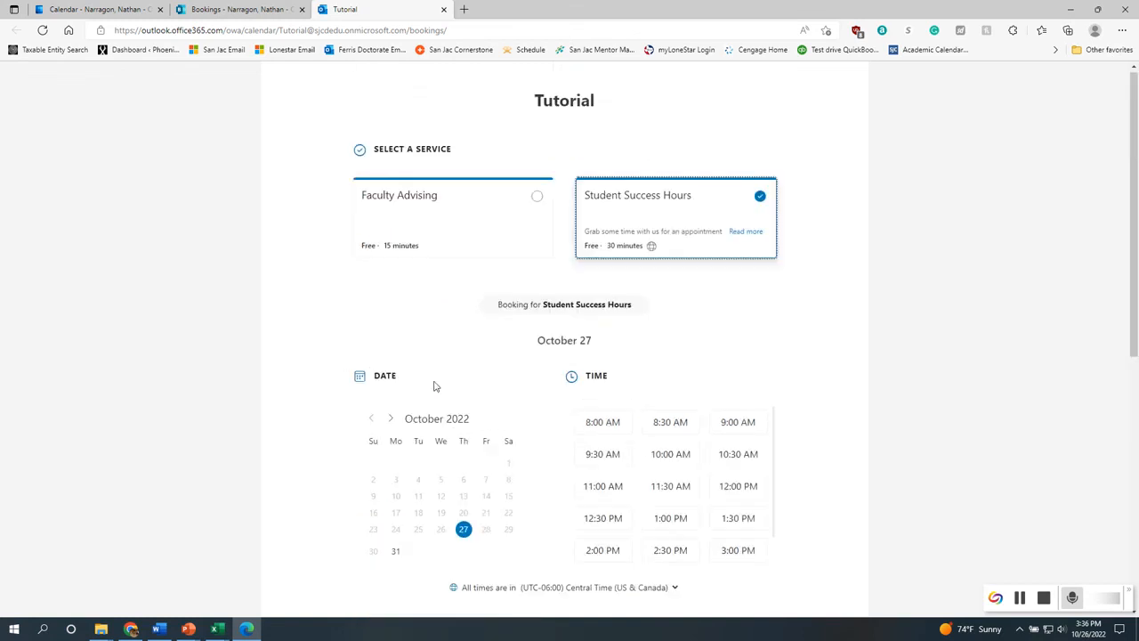
{"action": "scroll", "coordinate": [508, 468], "scroll_direction": "down", "scroll_amount": 2}
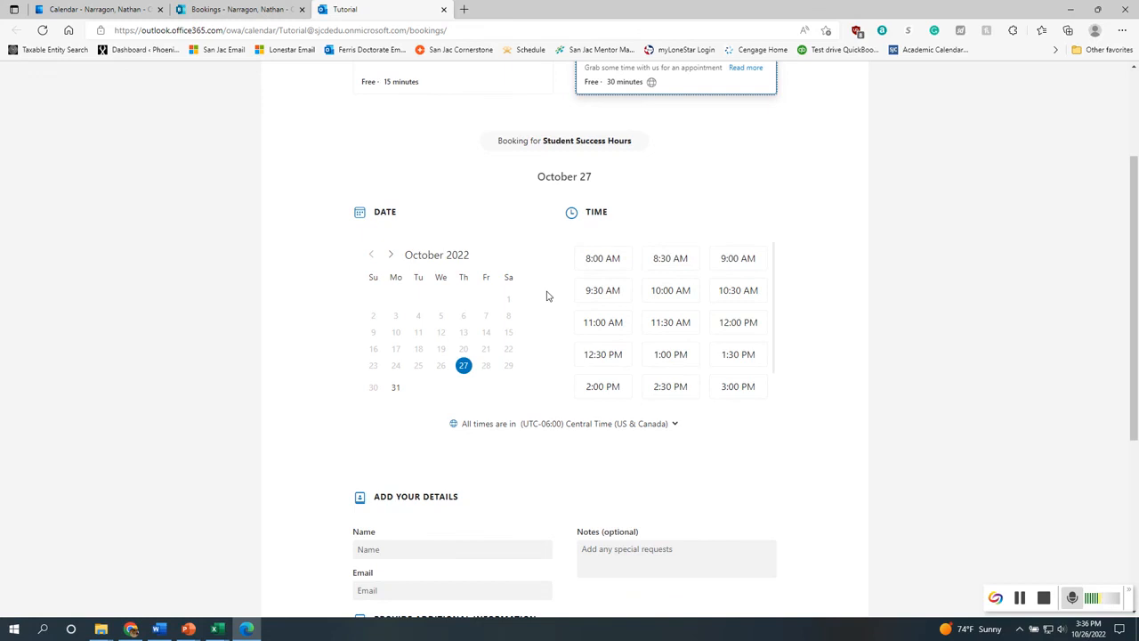
{"action": "scroll", "coordinate": [509, 463], "scroll_direction": "up", "scroll_amount": 2}
{"action": "scroll", "coordinate": [732, 330], "scroll_direction": "down", "scroll_amount": 2}
{"action": "scroll", "coordinate": [679, 333], "scroll_direction": "up", "scroll_amount": 2}
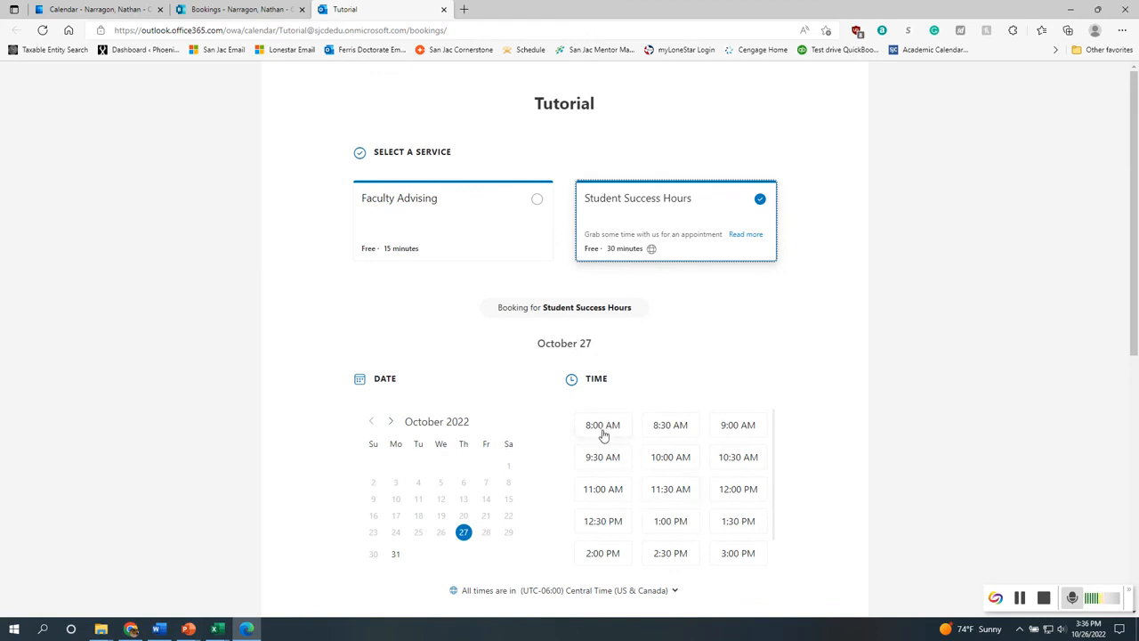
{"action": "left_click", "coordinate": [610, 499]}
Fill in the student's name and e-mail address in the booking details
{"action": "scroll", "coordinate": [811, 474], "scroll_direction": "down", "scroll_amount": 2}
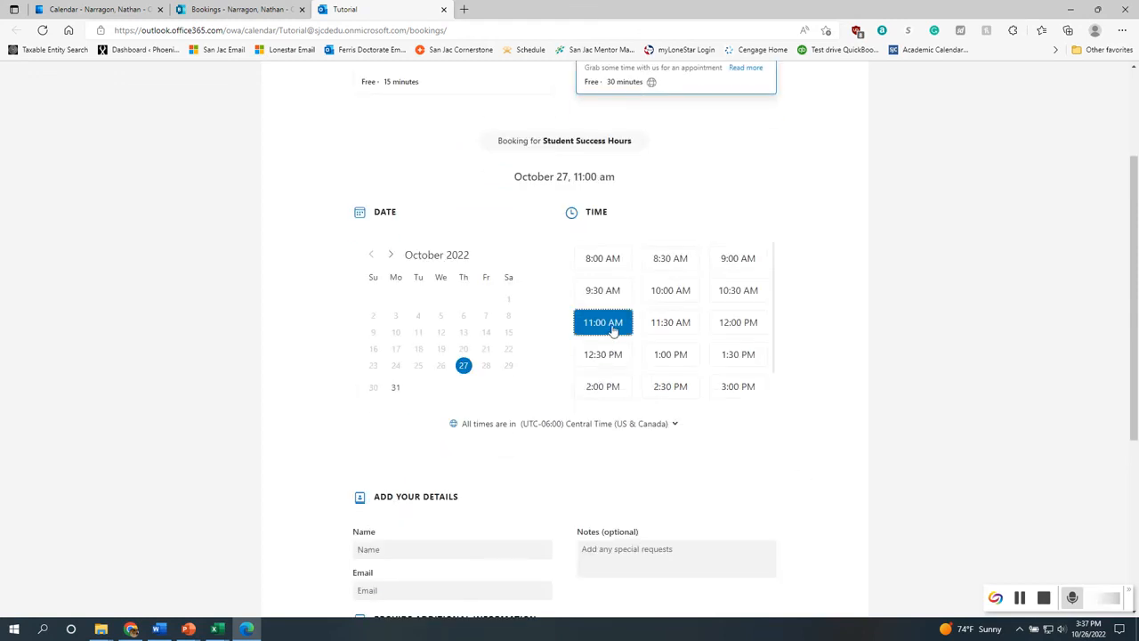
{"action": "scroll", "coordinate": [609, 442], "scroll_direction": "down", "scroll_amount": 1}
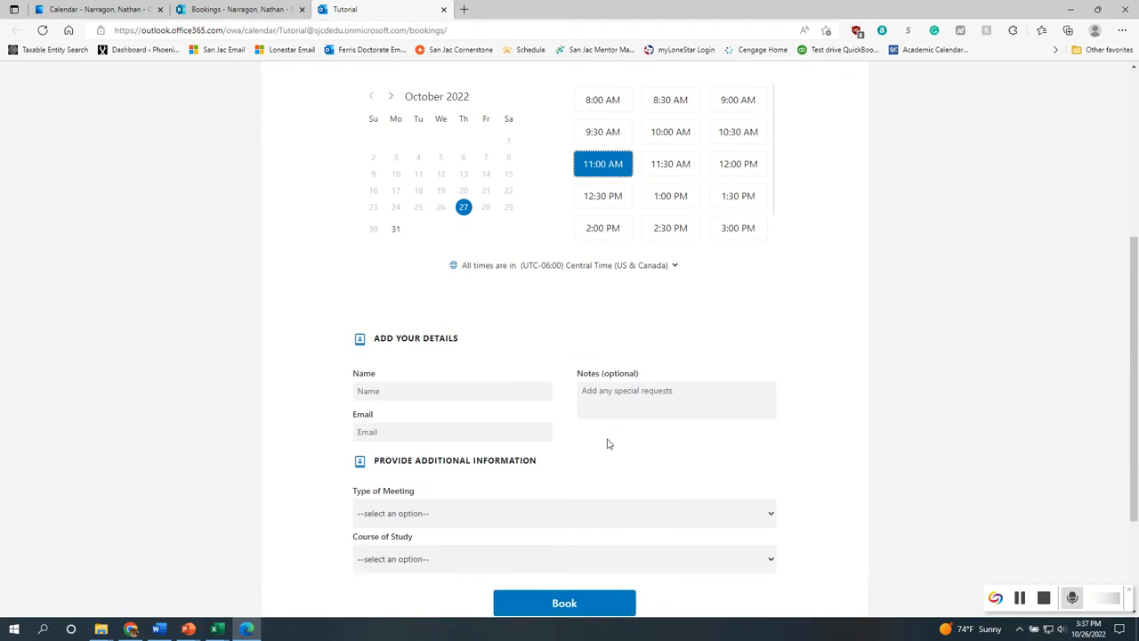
{"action": "left_click", "coordinate": [413, 460]}
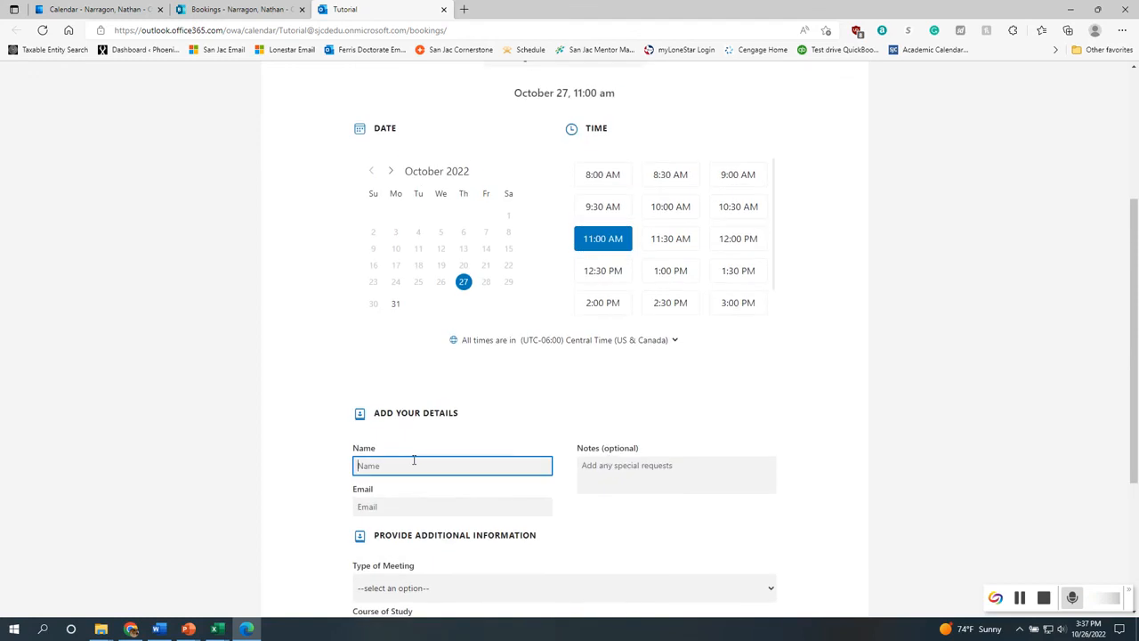
{"action": "type", "text": "Billy Bob"}
{"action": "left_click", "coordinate": [482, 506]}
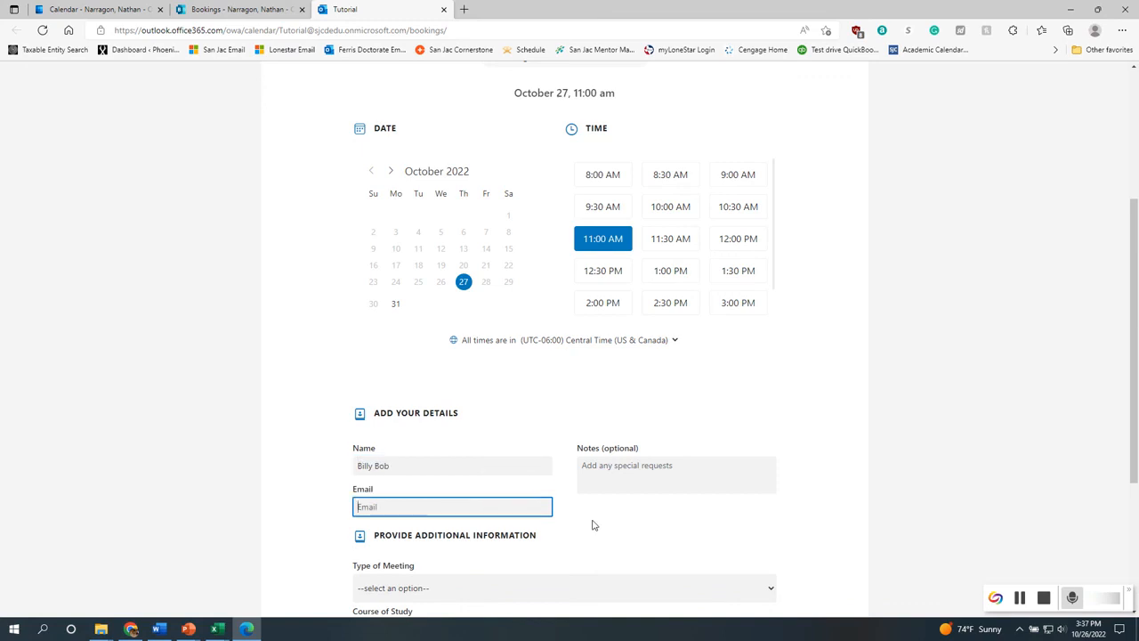
Set the type of meeting to Face to Face
{"action": "scroll", "coordinate": [649, 433], "scroll_direction": "down", "scroll_amount": 3}
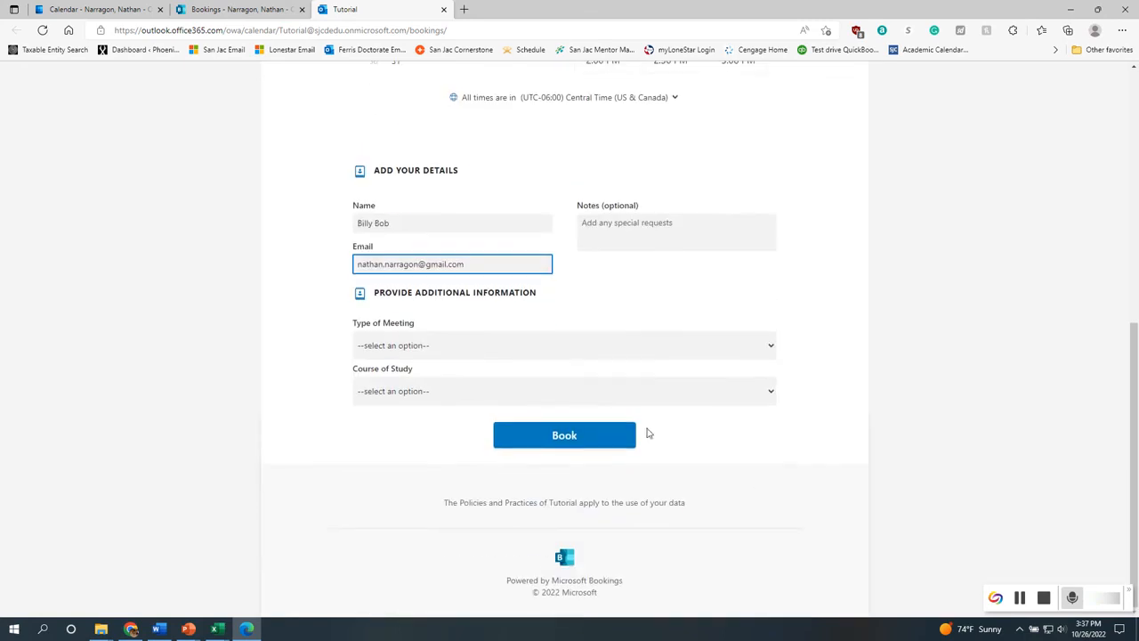
{"action": "left_click", "coordinate": [487, 346]}
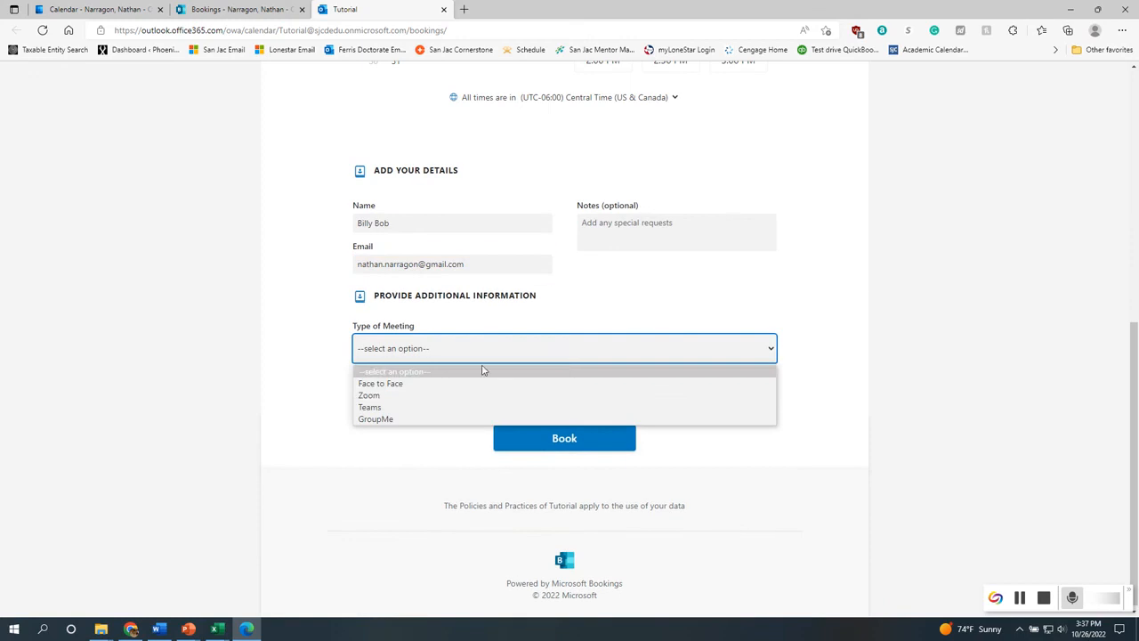
{"action": "left_click", "coordinate": [420, 384]}
{"action": "left_click", "coordinate": [451, 394]}
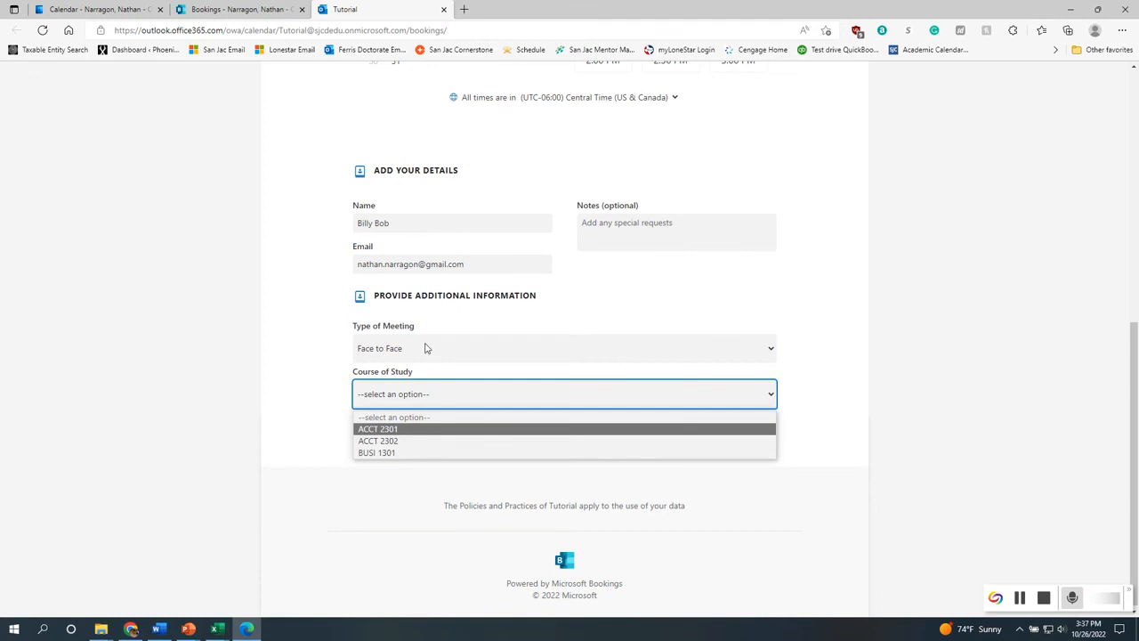
Set the course of study to ACCT 2302
{"action": "scroll", "coordinate": [636, 262], "scroll_direction": "up", "scroll_amount": 6}
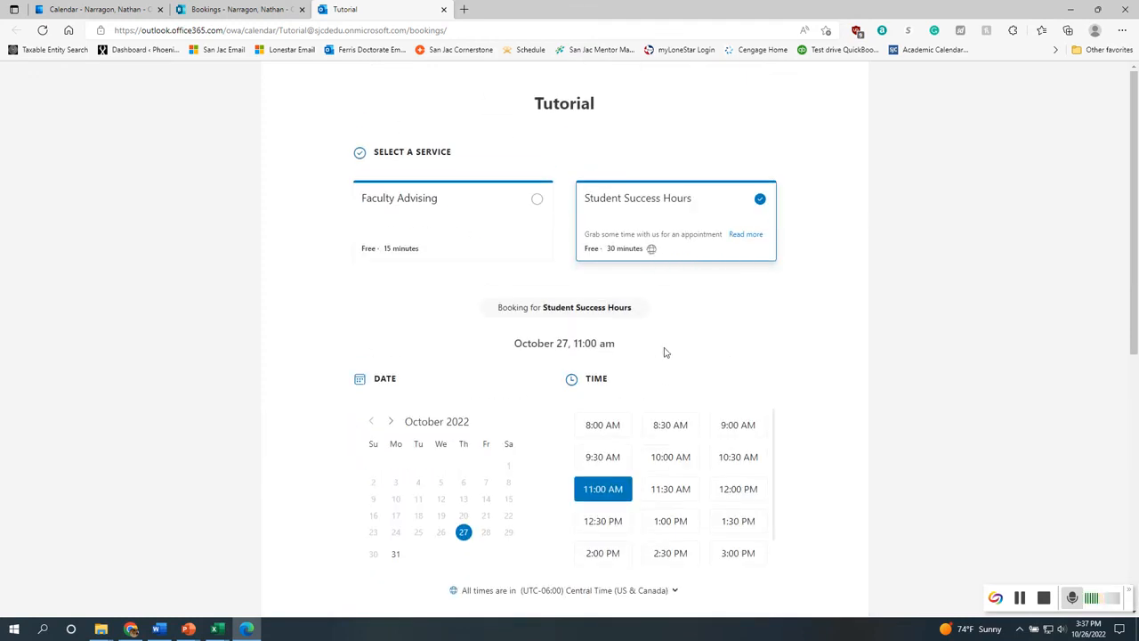
{"action": "scroll", "coordinate": [664, 352], "scroll_direction": "down", "scroll_amount": 6}
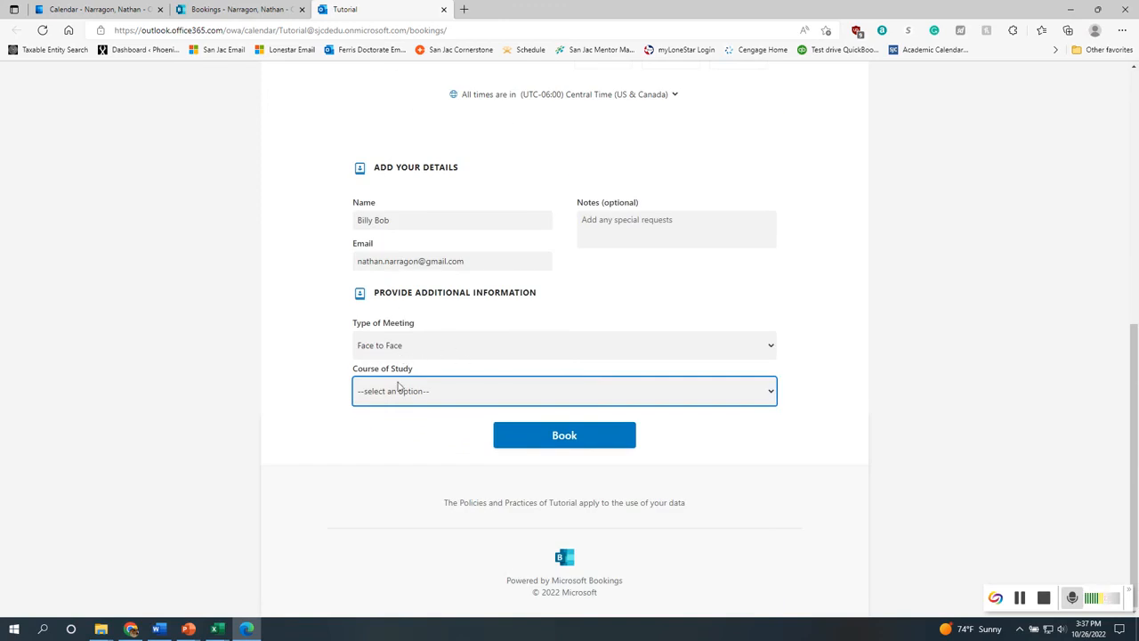
{"action": "left_click", "coordinate": [426, 396]}
{"action": "left_click", "coordinate": [390, 447]}
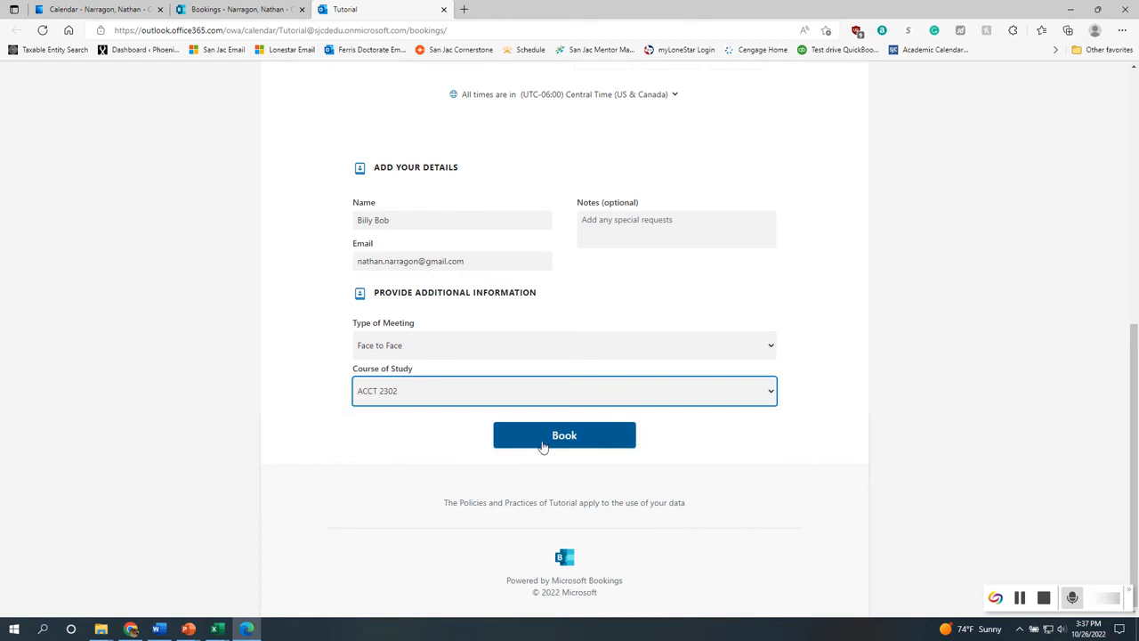
Book the appointment and return to the Outlook calendar tab
{"action": "scroll", "coordinate": [543, 439], "scroll_direction": "up", "scroll_amount": 3}
{"action": "scroll", "coordinate": [534, 486], "scroll_direction": "down", "scroll_amount": 3}
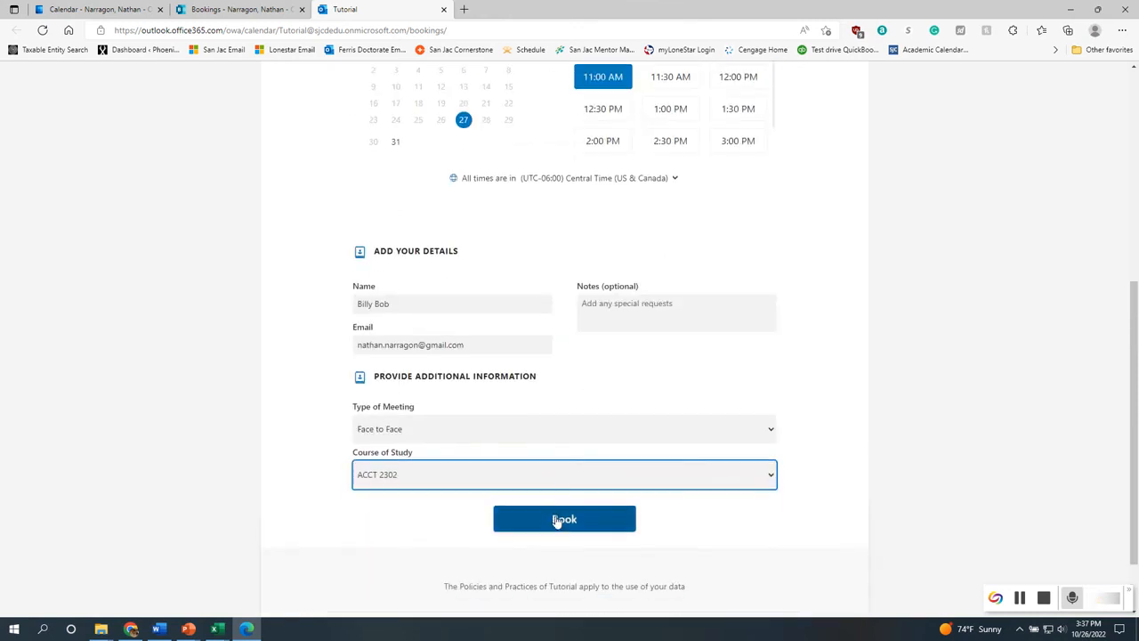
{"action": "left_click", "coordinate": [557, 519]}
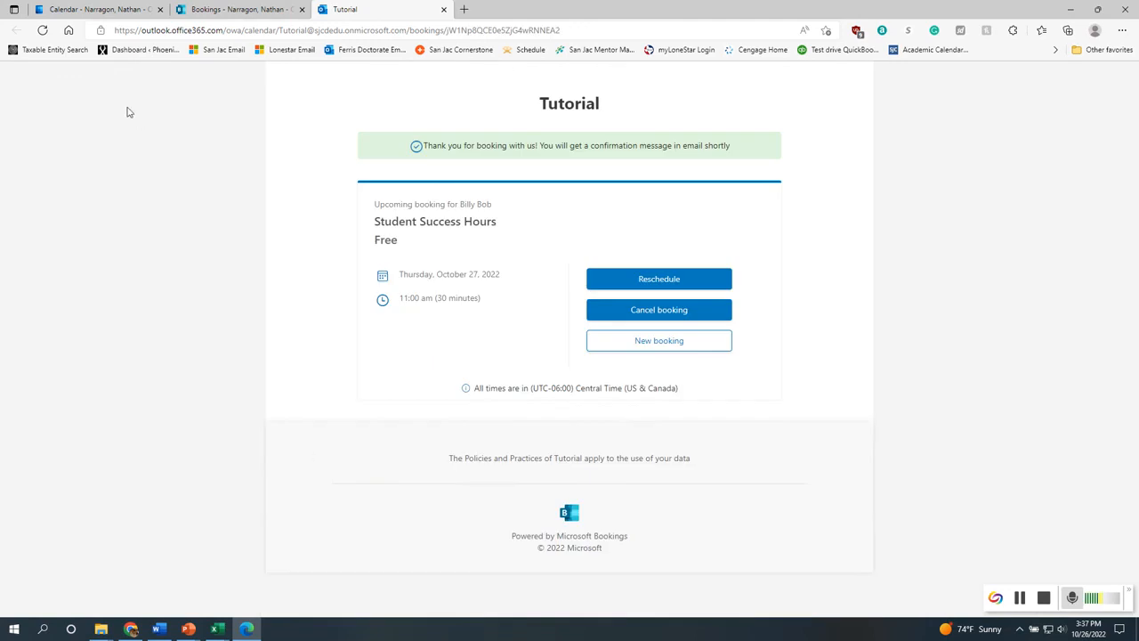
{"action": "left_click", "coordinate": [106, 8]}
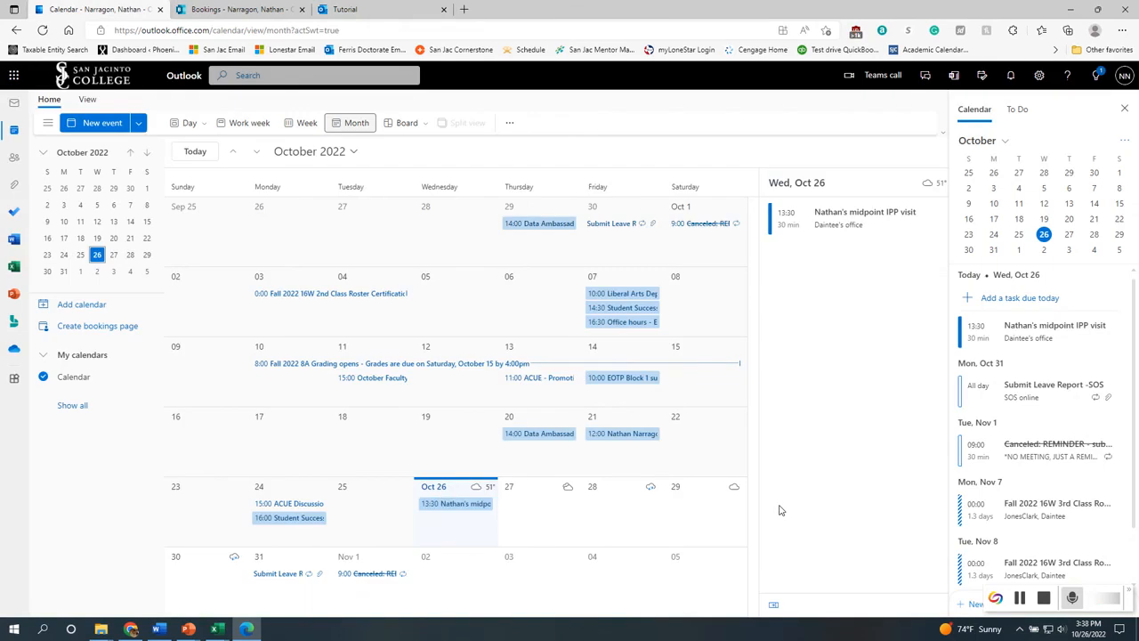
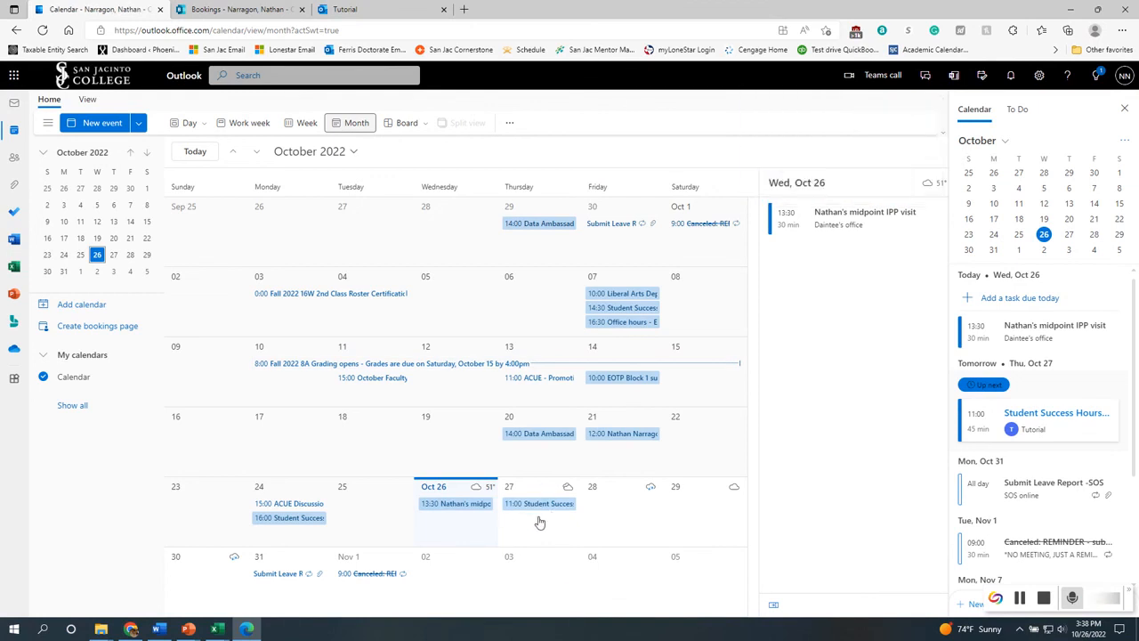
Review the Bookings page settings and the existing booking confirmation across the open tabs
{"action": "left_click", "coordinate": [229, 9]}
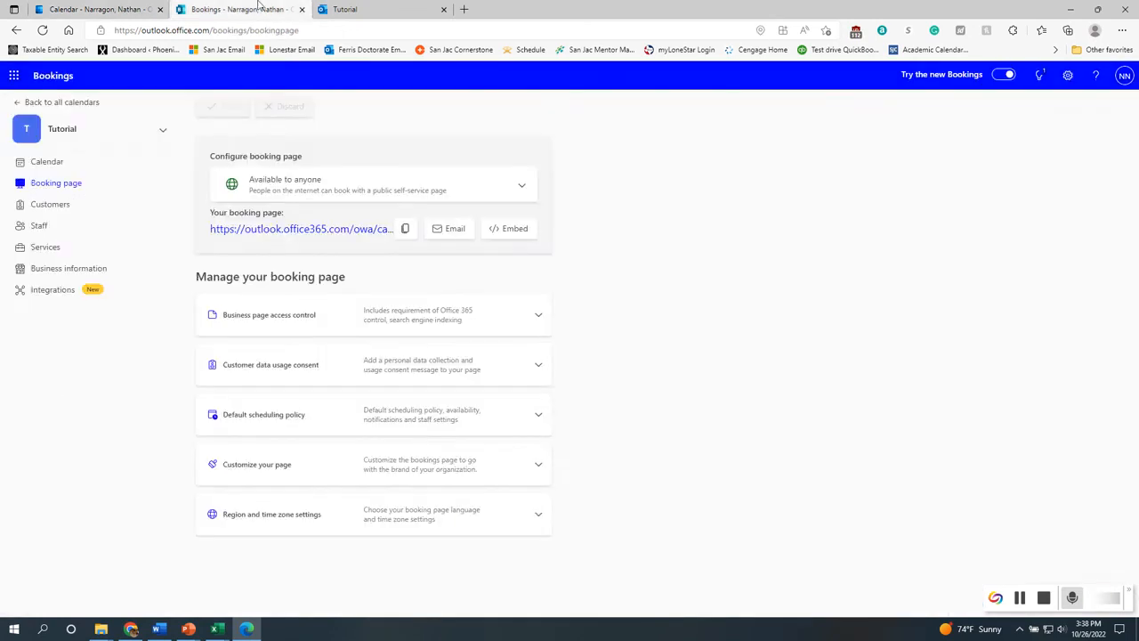
{"action": "left_click", "coordinate": [360, 9]}
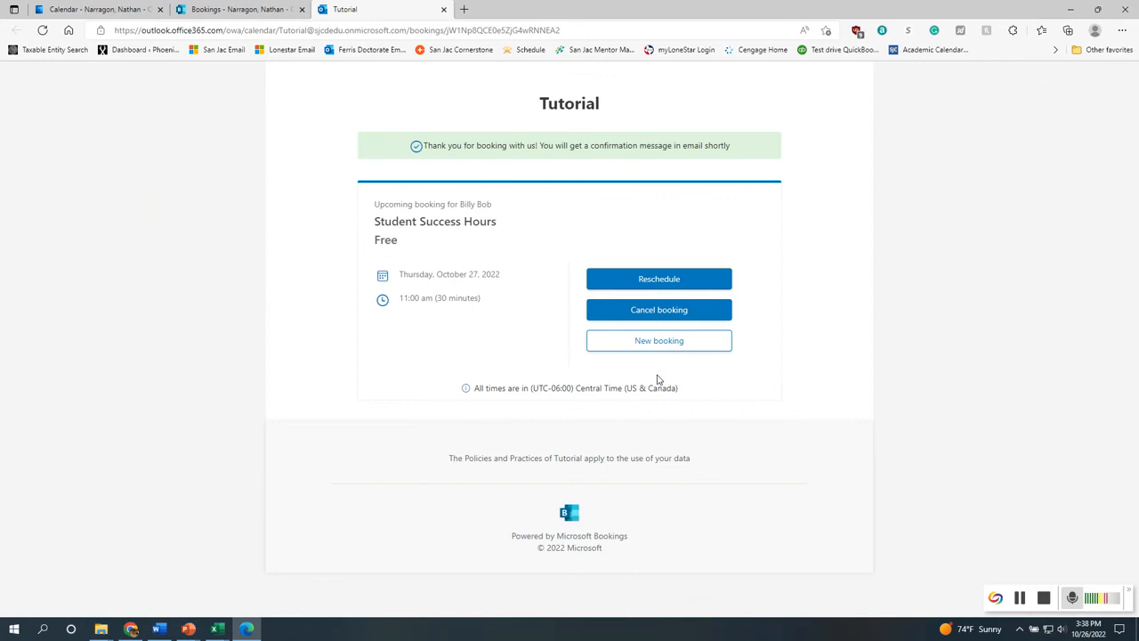
{"action": "left_click", "coordinate": [239, 10]}
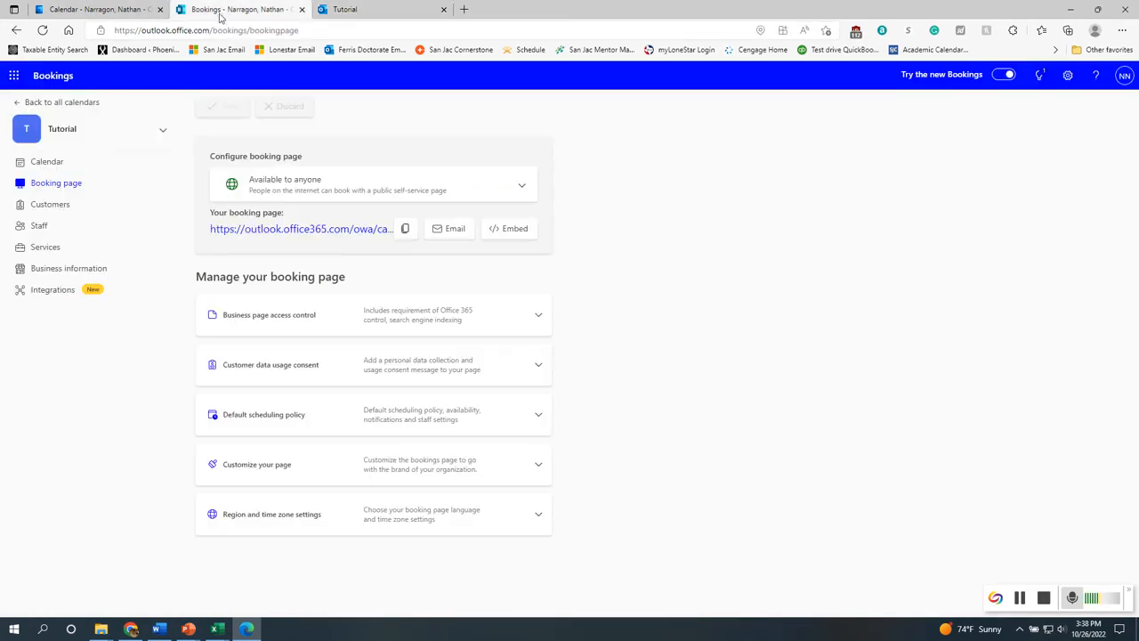
Open the public booking page in a new tab and select the Faculty Advising service
{"action": "left_click", "coordinate": [314, 229]}
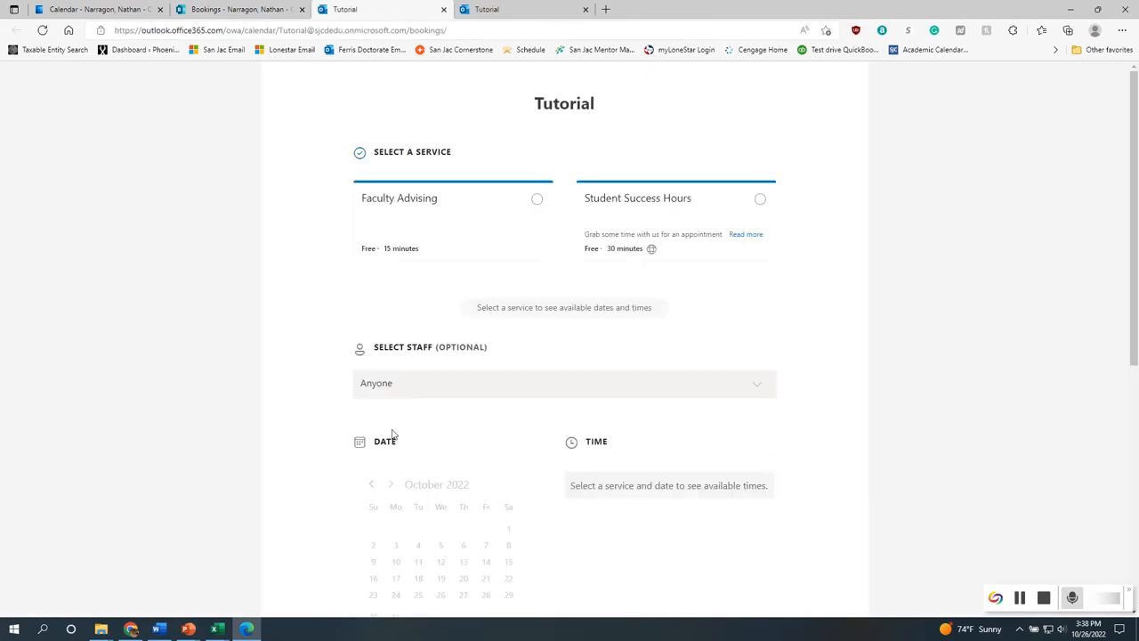
{"action": "left_click", "coordinate": [677, 221]}
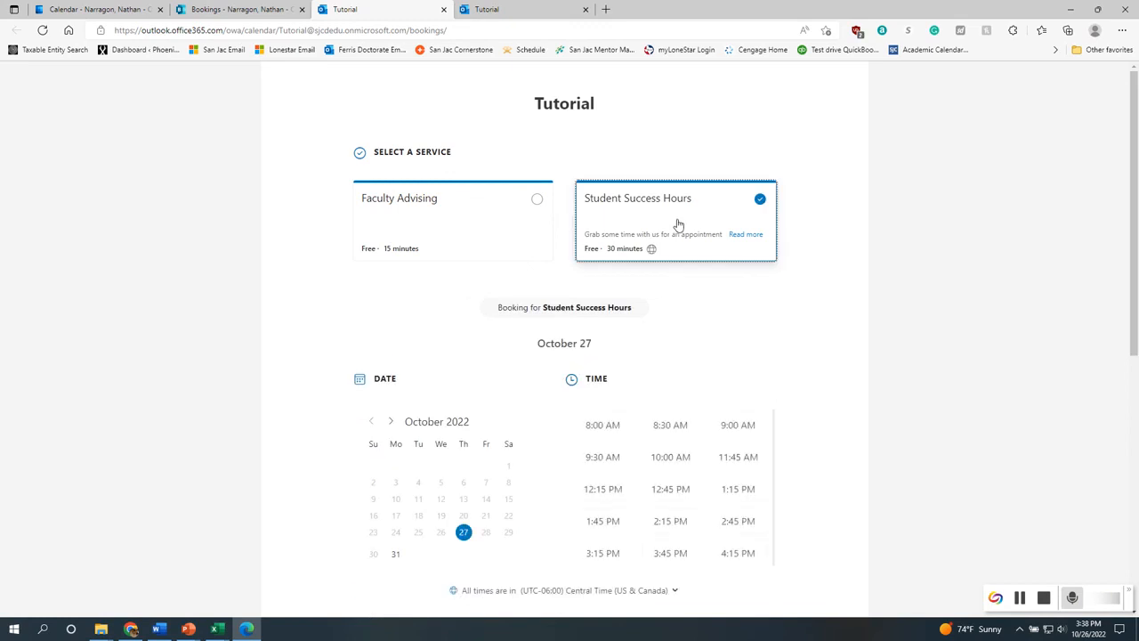
{"action": "scroll", "coordinate": [821, 512], "scroll_direction": "down", "scroll_amount": 2}
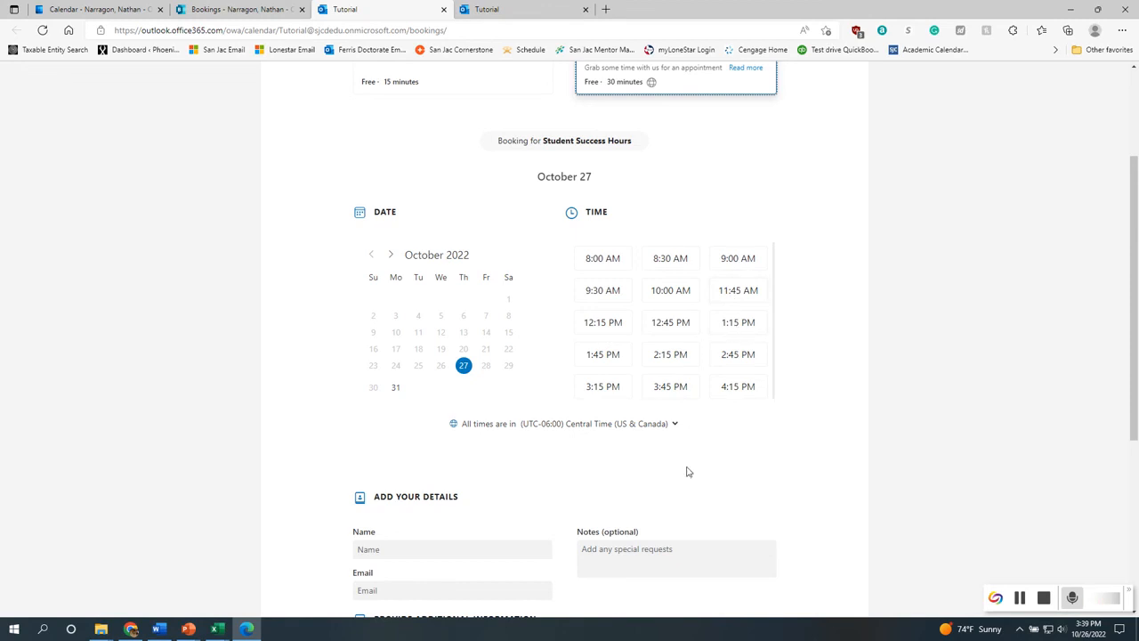
{"action": "scroll", "coordinate": [687, 470], "scroll_direction": "up", "scroll_amount": 2}
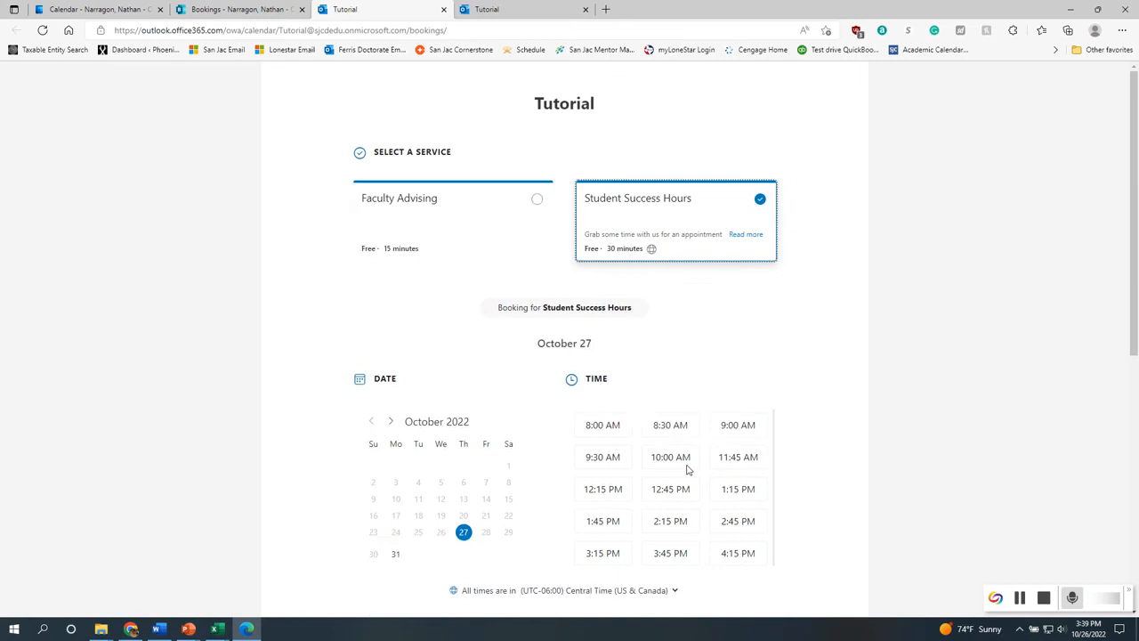
{"action": "left_click", "coordinate": [466, 241]}
{"action": "left_click", "coordinate": [466, 382]}
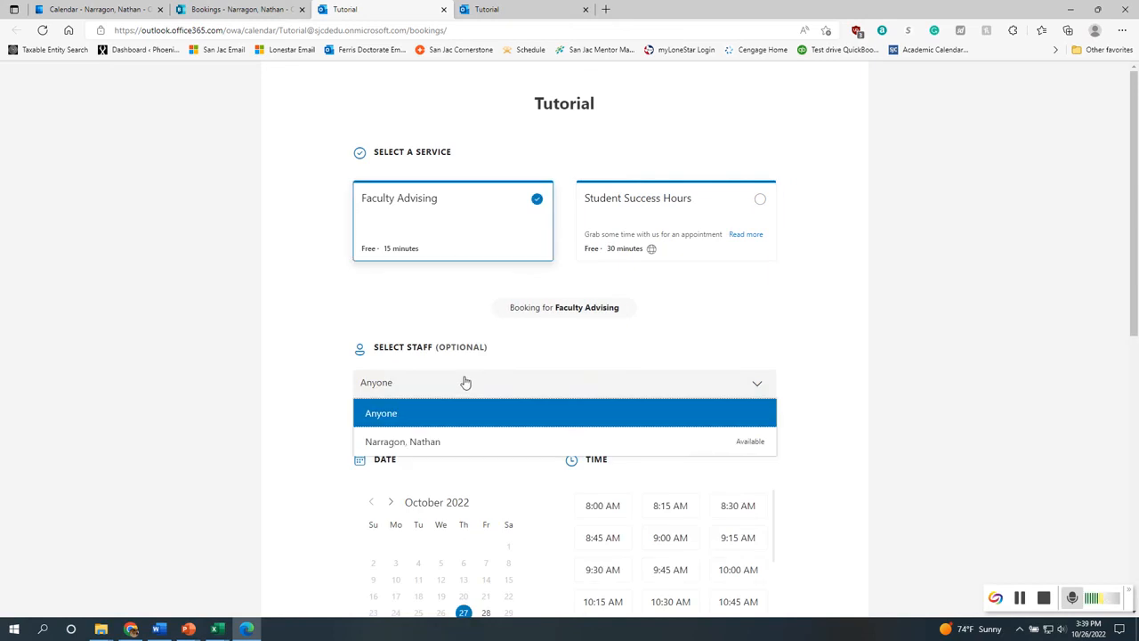
{"action": "left_click", "coordinate": [465, 442]}
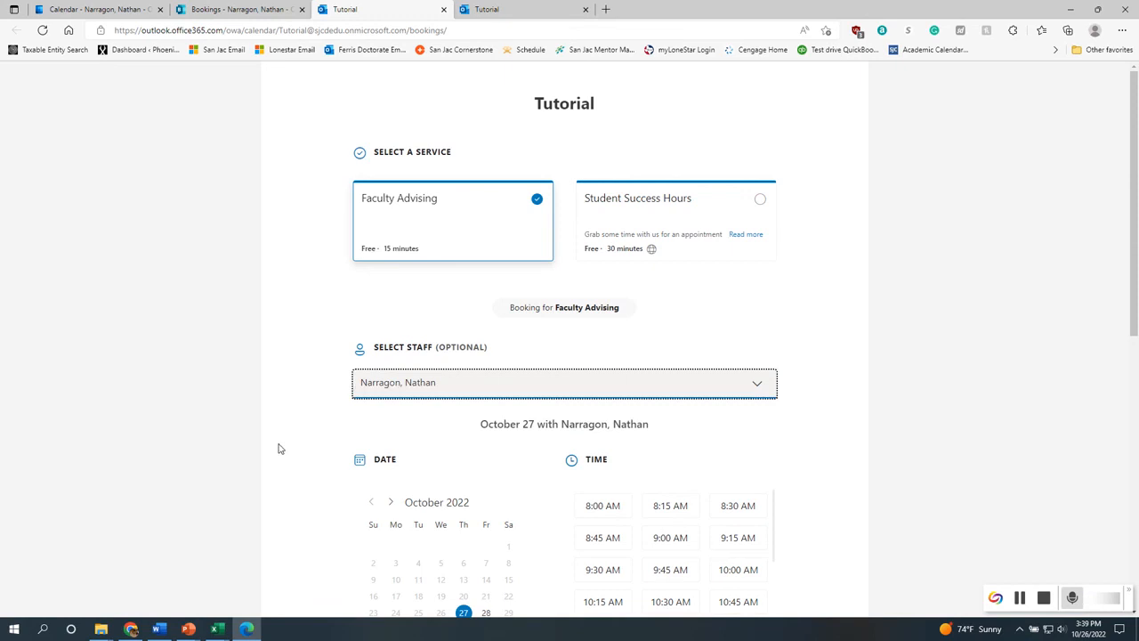
{"action": "left_click", "coordinate": [491, 388]}
{"action": "left_click", "coordinate": [470, 416]}
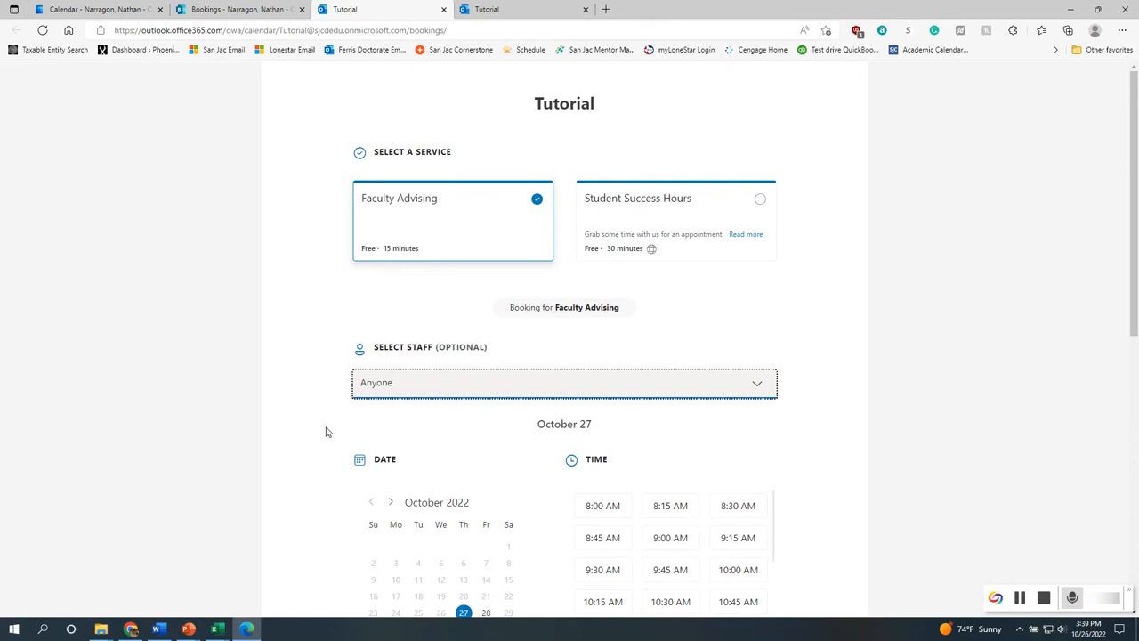
Browse the available Faculty Advising time slots for October 27
{"action": "scroll", "coordinate": [331, 445], "scroll_direction": "down", "scroll_amount": 4}
{"action": "scroll", "coordinate": [334, 449], "scroll_direction": "up", "scroll_amount": 3}
{"action": "scroll", "coordinate": [334, 449], "scroll_direction": "down", "scroll_amount": 2}
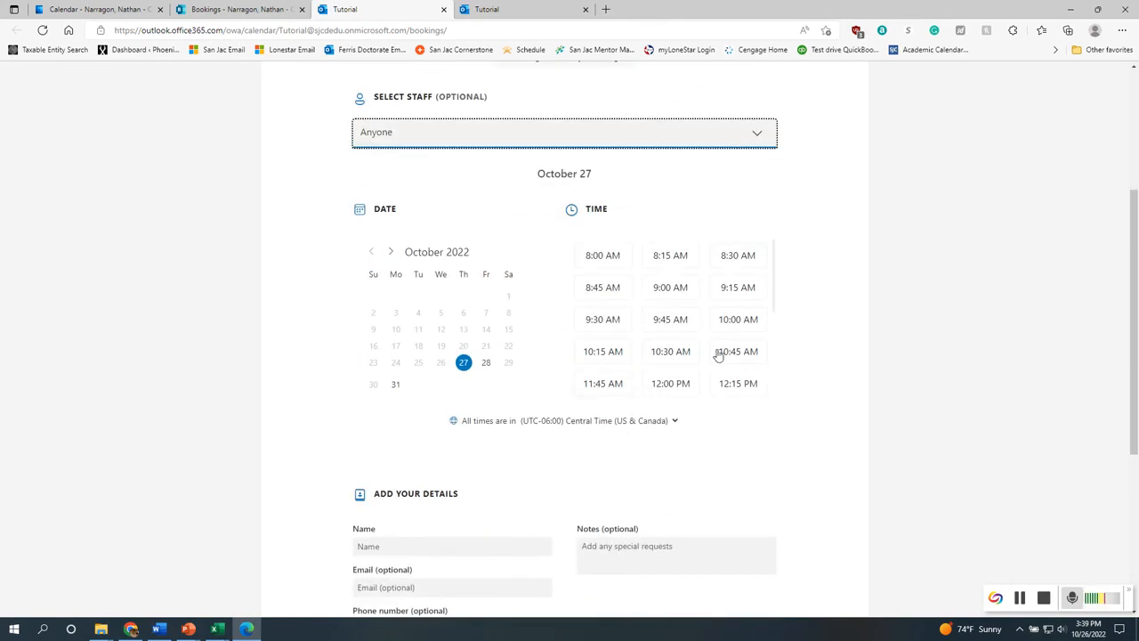
{"action": "scroll", "coordinate": [552, 389], "scroll_direction": "up", "scroll_amount": 3}
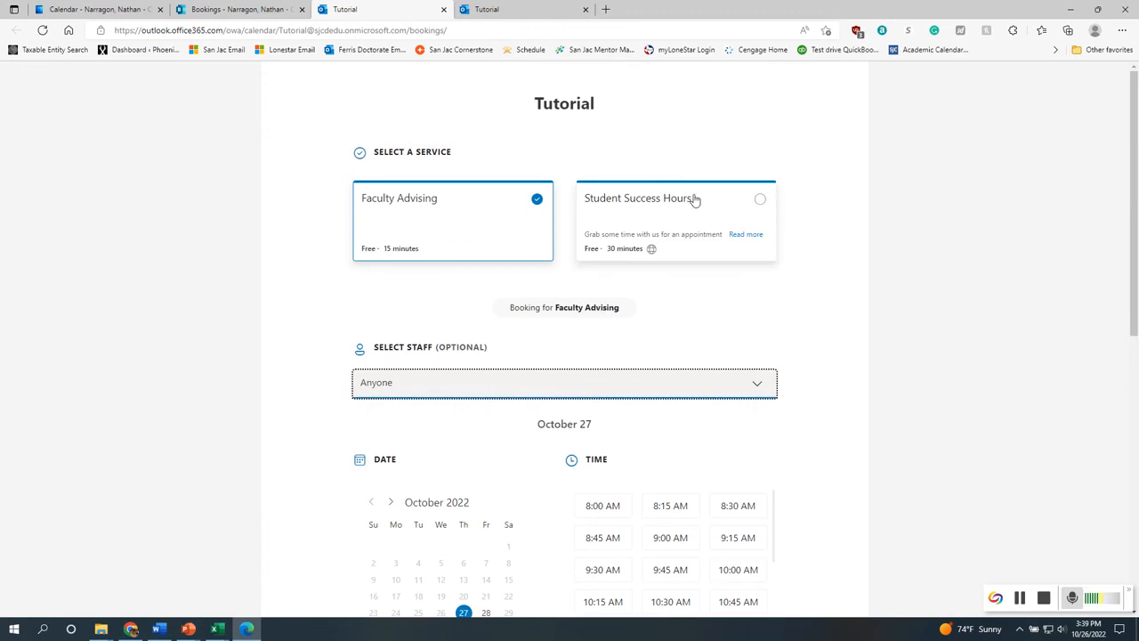
{"action": "scroll", "coordinate": [671, 258], "scroll_direction": "down", "scroll_amount": 4}
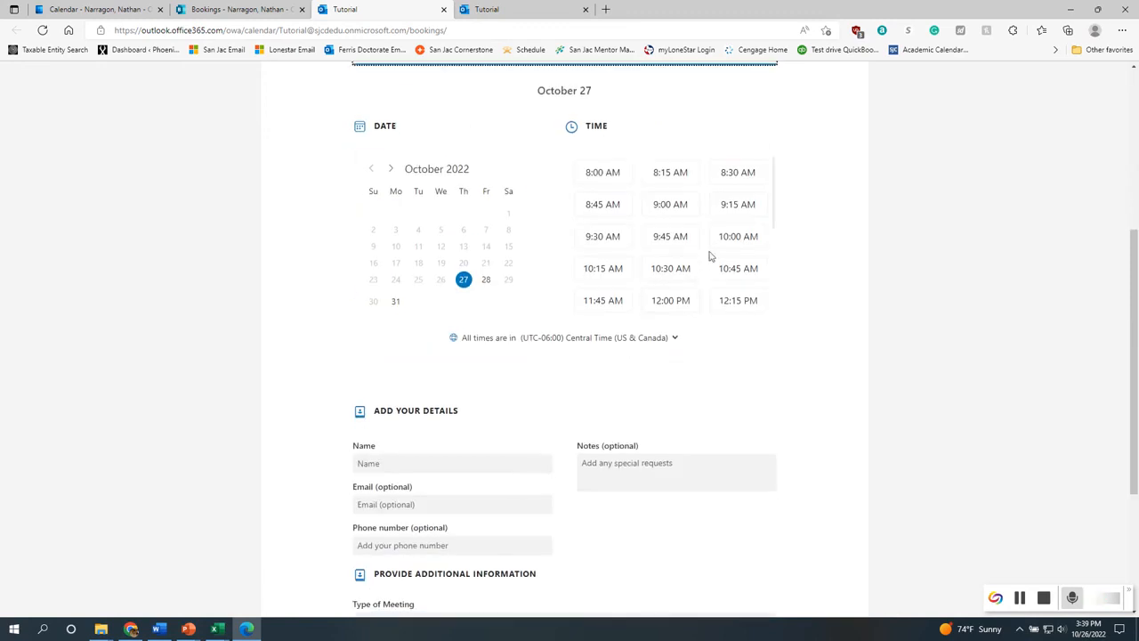
{"action": "scroll", "coordinate": [676, 289], "scroll_direction": "down", "scroll_amount": 3}
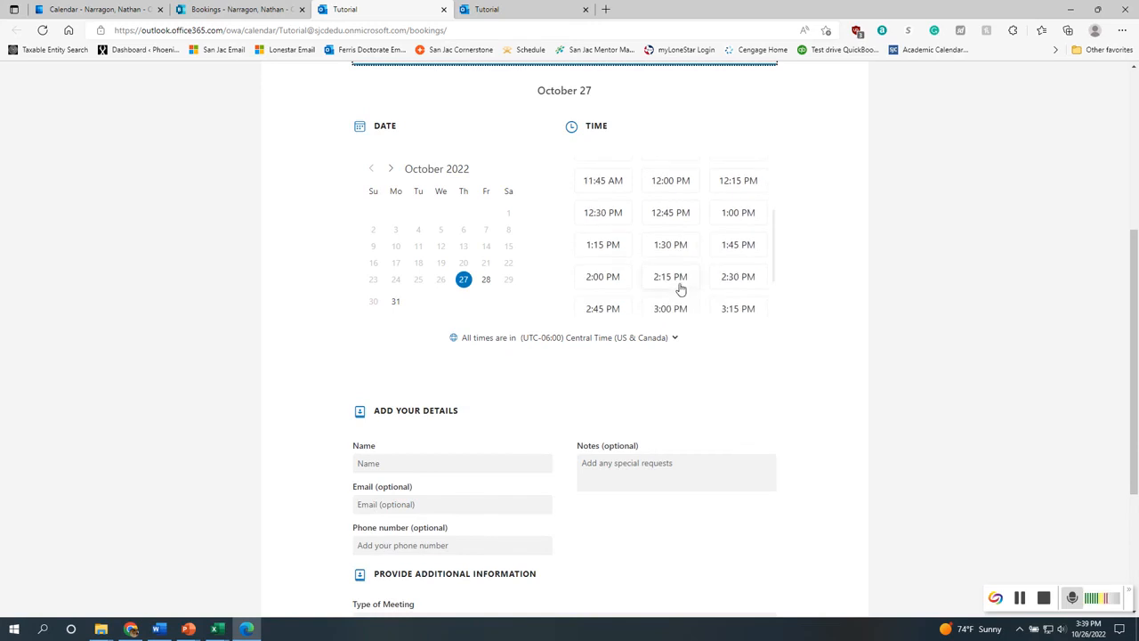
{"action": "scroll", "coordinate": [679, 290], "scroll_direction": "up", "scroll_amount": 1}
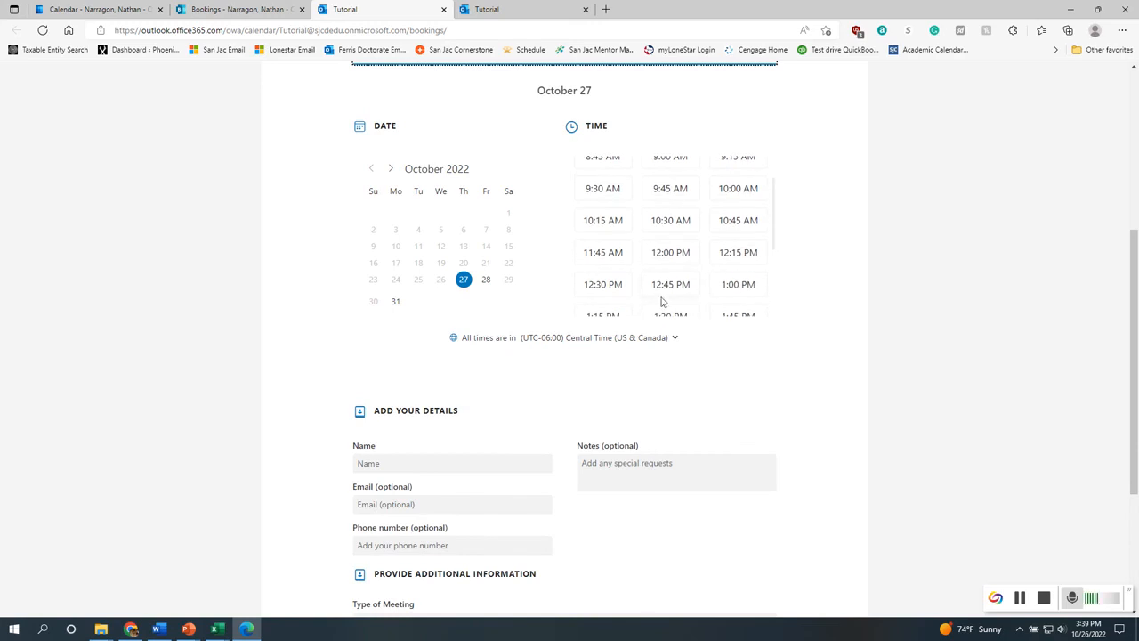
{"action": "scroll", "coordinate": [674, 298], "scroll_direction": "up", "scroll_amount": 2}
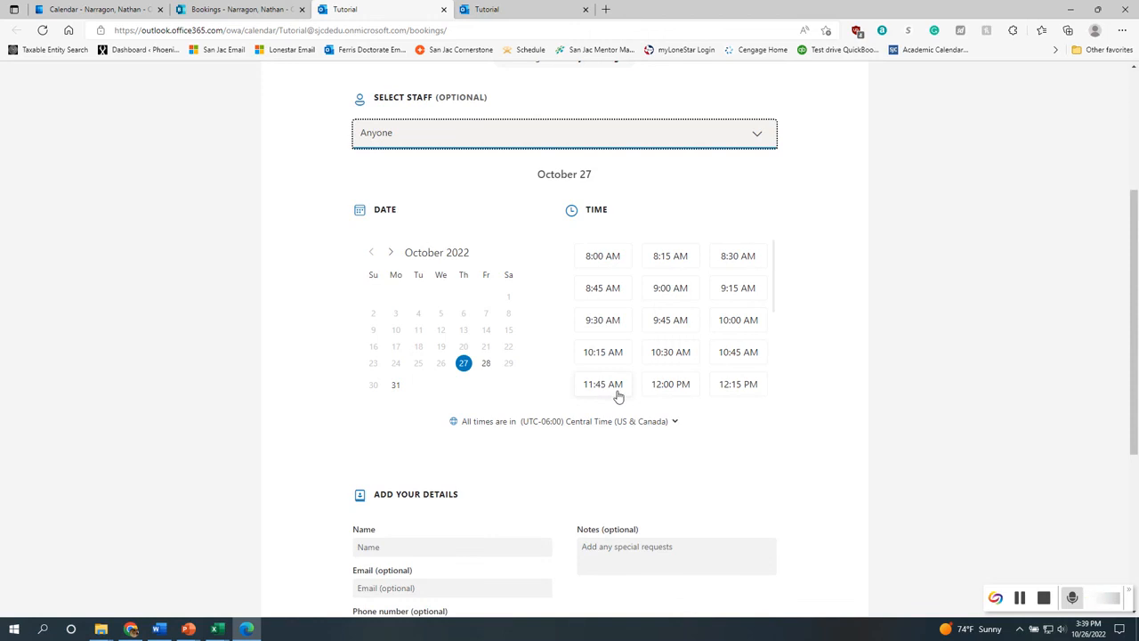
Select the 10:30 AM time slot on October 27
{"action": "left_click", "coordinate": [674, 354]}
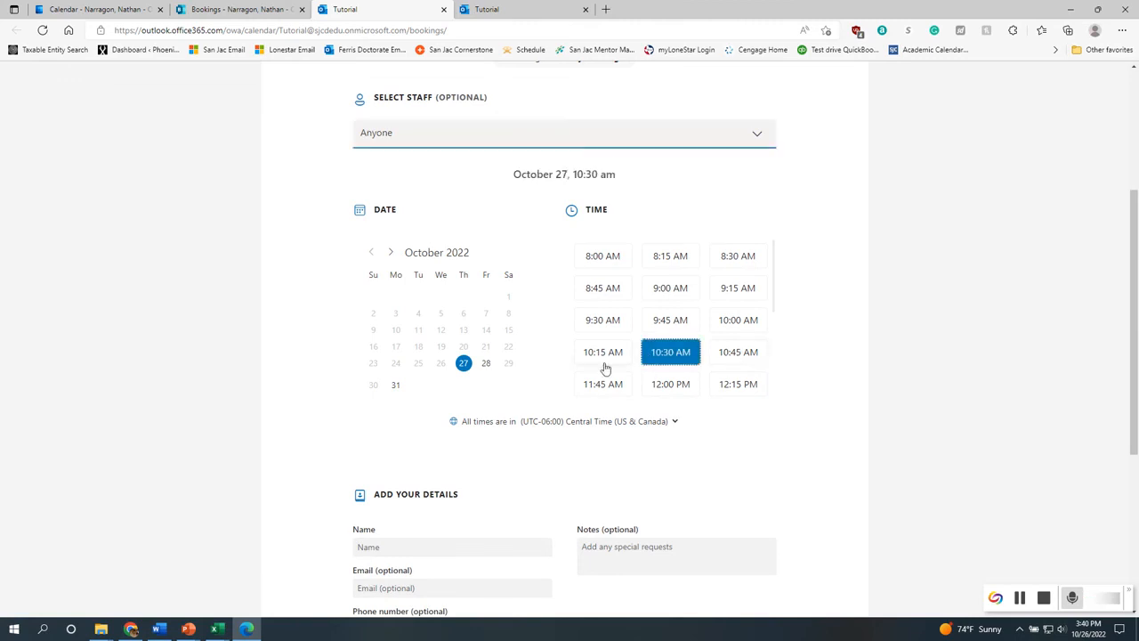
{"action": "scroll", "coordinate": [478, 397], "scroll_direction": "down", "scroll_amount": 2}
{"action": "left_click", "coordinate": [435, 380]}
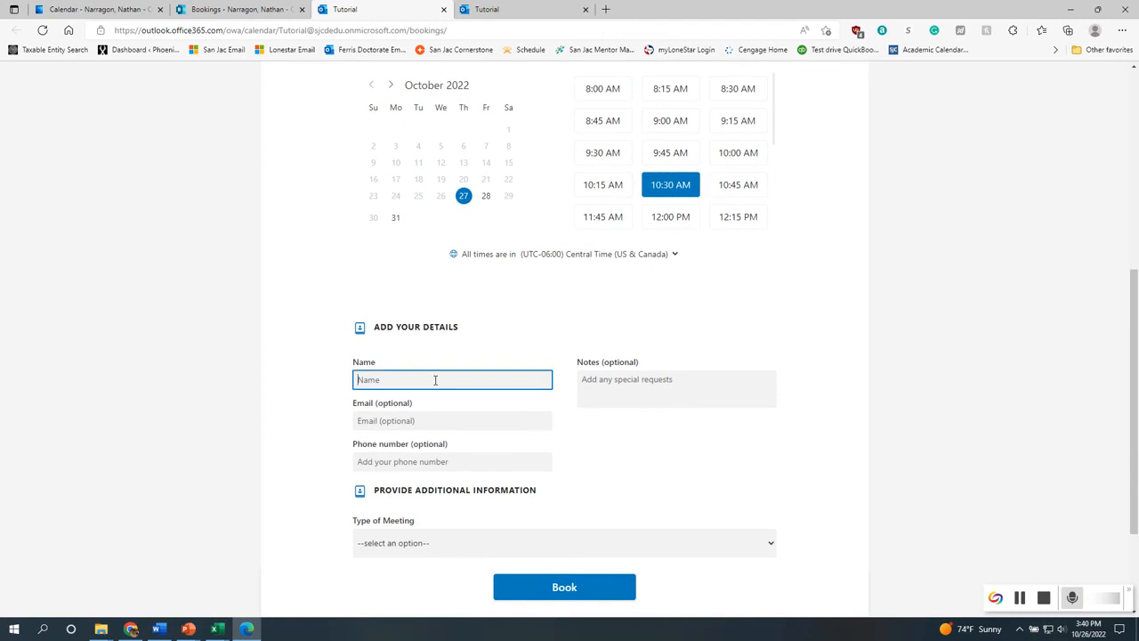
Enter the student's name and e-mail address in the booking details
{"action": "type", "text": "Bill Bob"}
{"action": "key", "text": "ctrl+a"}
{"action": "key", "text": "BackSpace"}
{"action": "type", "text": "Jilly B"}
{"action": "left_click", "coordinate": [424, 419]}
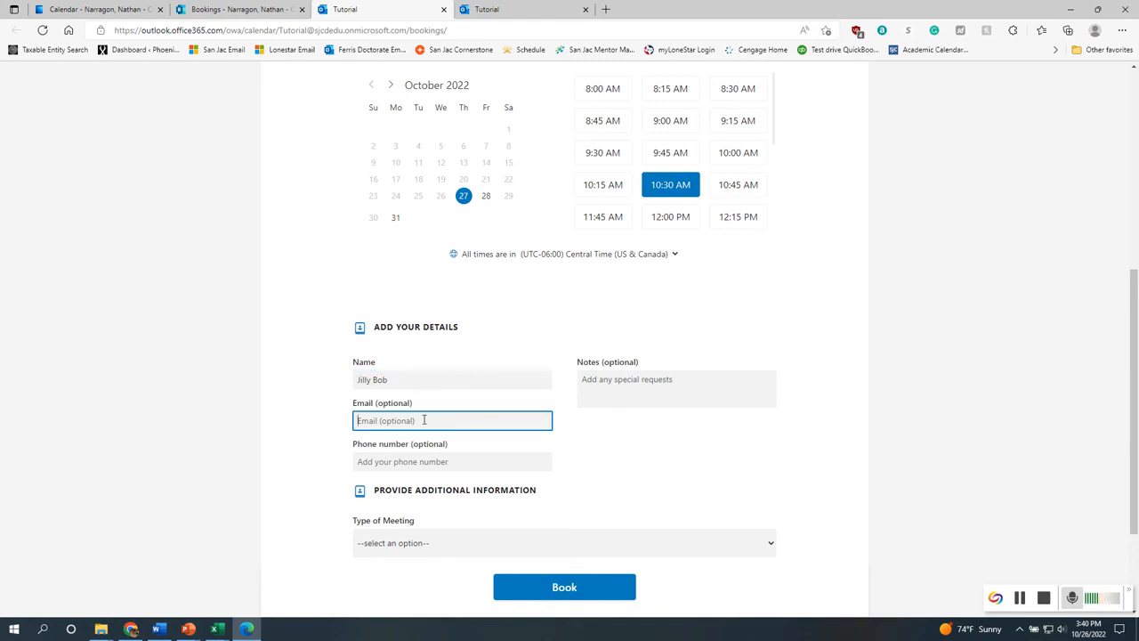
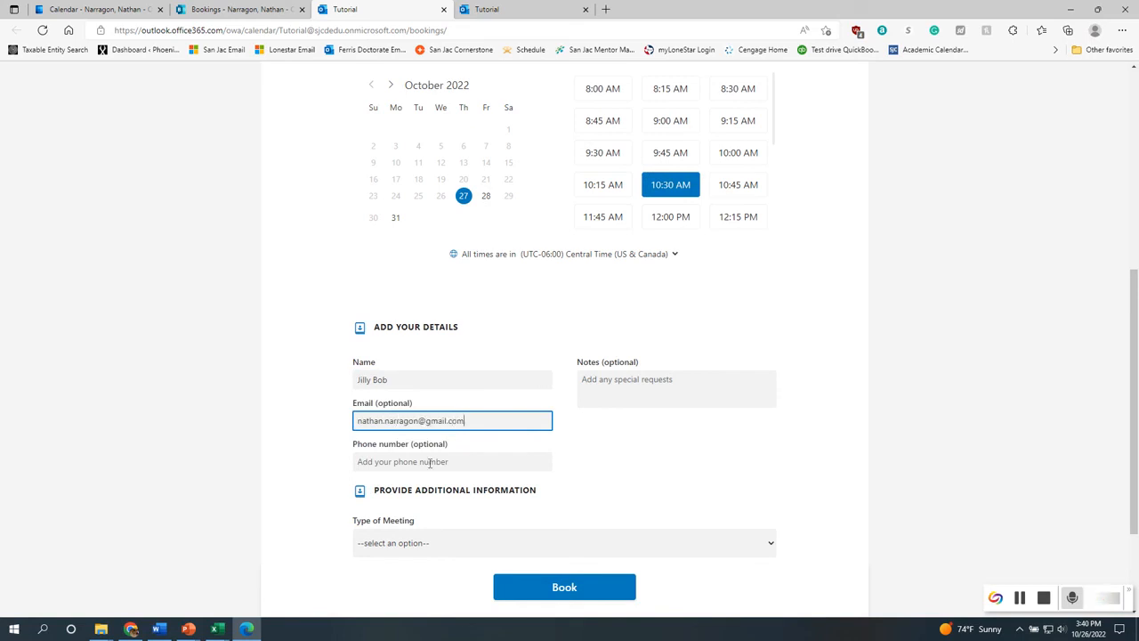
Set the type of meeting to Zoom
{"action": "left_click", "coordinate": [430, 462]}
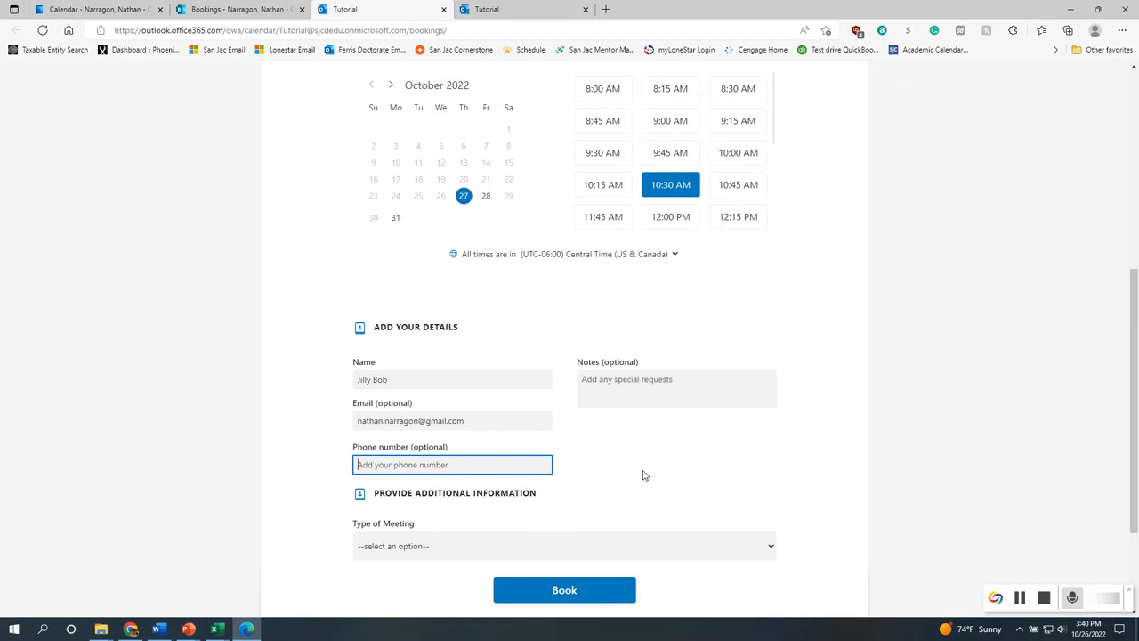
{"action": "scroll", "coordinate": [578, 472], "scroll_direction": "down", "scroll_amount": 2}
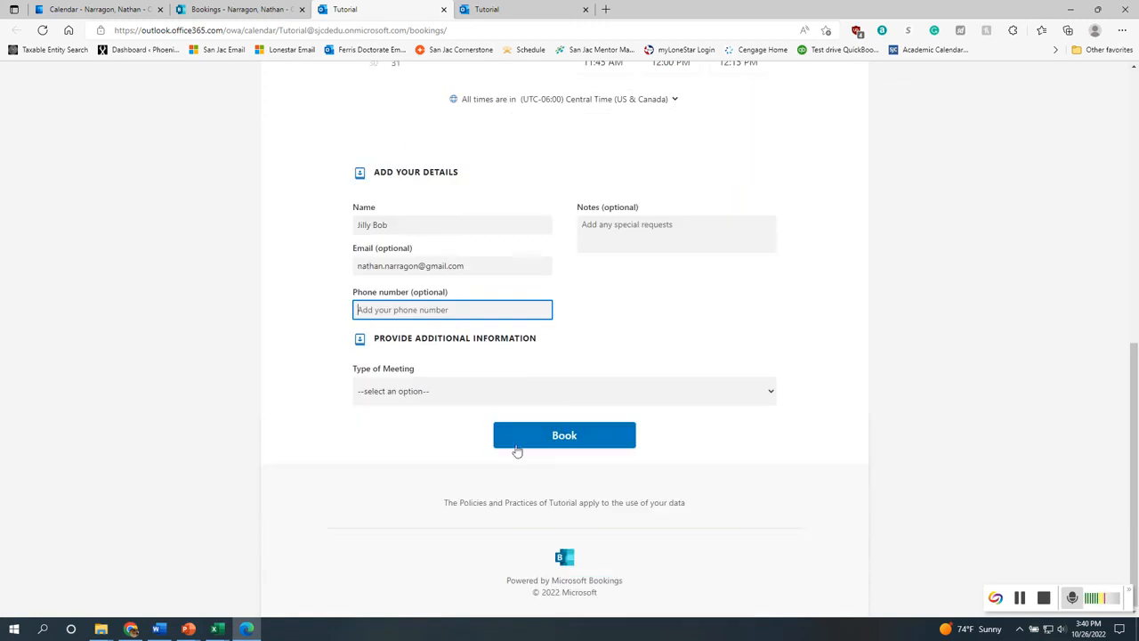
{"action": "left_click", "coordinate": [454, 393]}
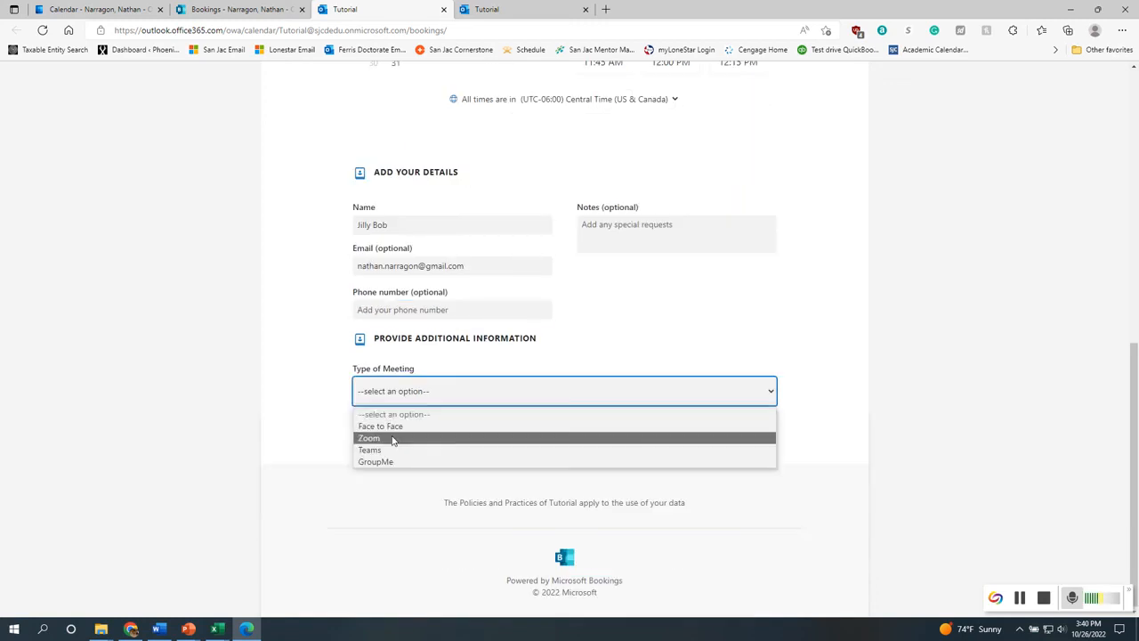
{"action": "left_click", "coordinate": [393, 439]}
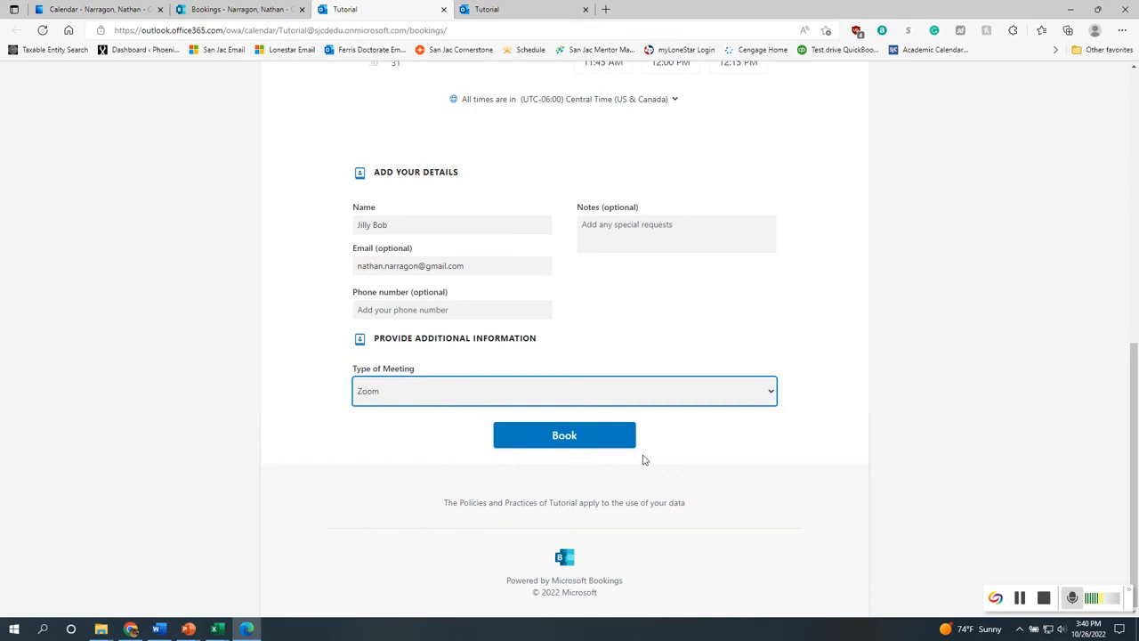
{"action": "left_click", "coordinate": [428, 396]}
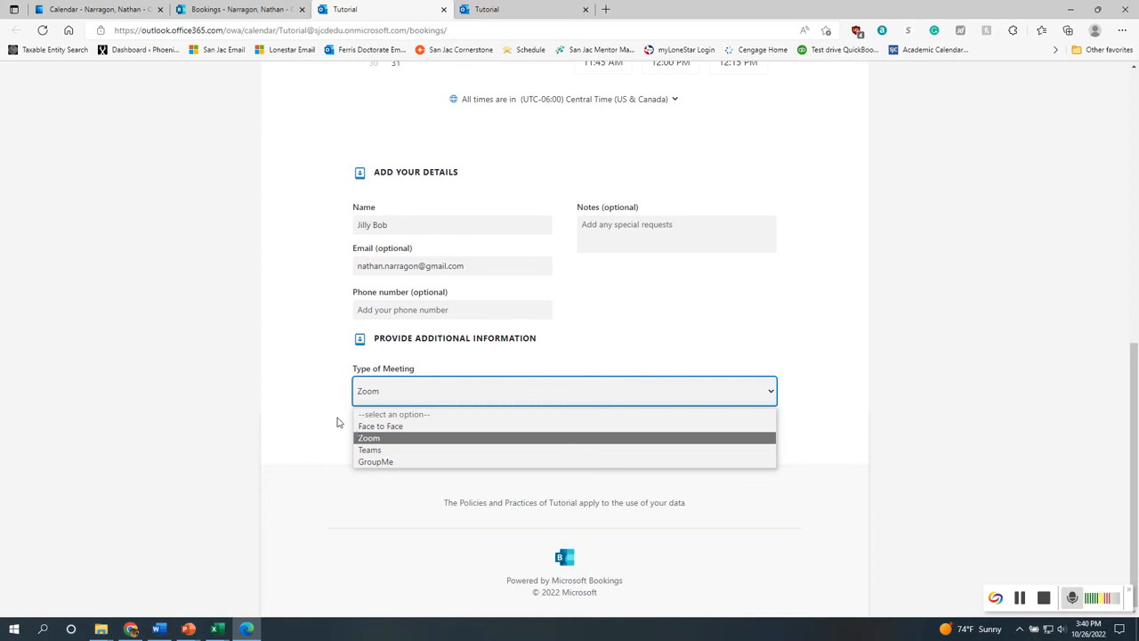
{"action": "left_click", "coordinate": [326, 446]}
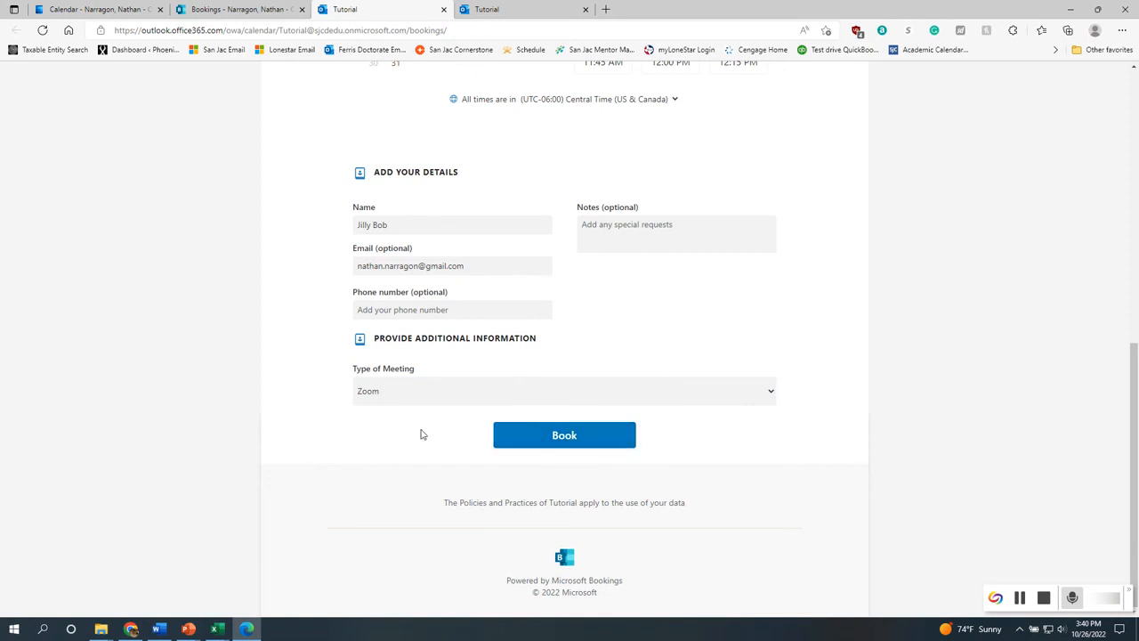
Book the Faculty Advising appointment
{"action": "scroll", "coordinate": [551, 338], "scroll_direction": "up", "scroll_amount": 10}
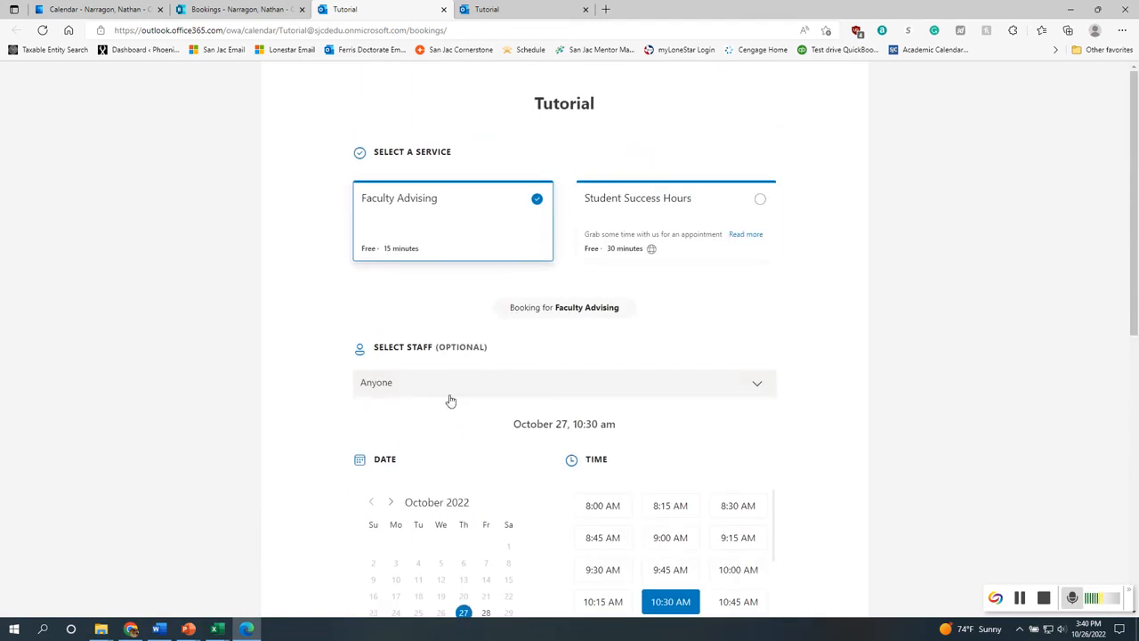
{"action": "scroll", "coordinate": [451, 399], "scroll_direction": "down", "scroll_amount": 10}
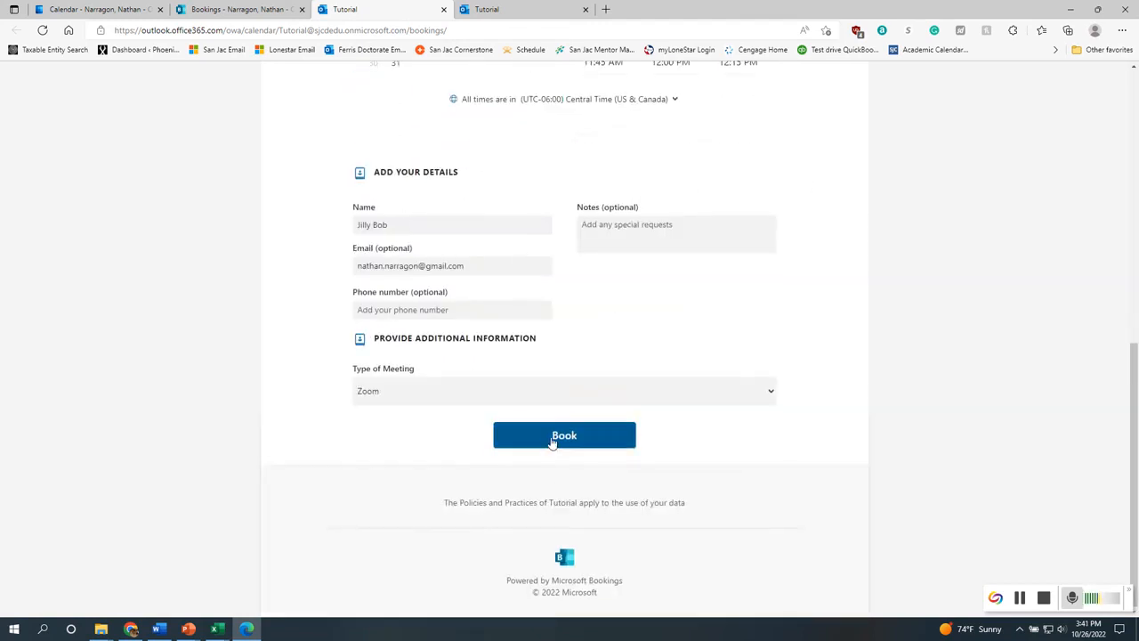
{"action": "left_click", "coordinate": [552, 445]}
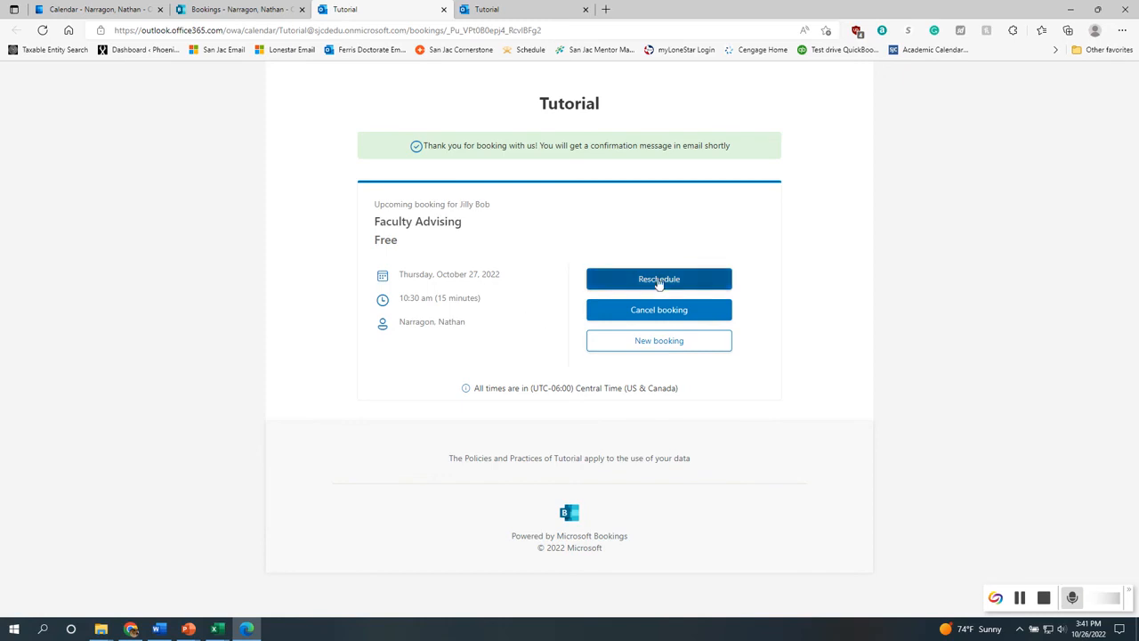
Check the new booking in the Outlook calendar and the Bookings tab
{"action": "left_click", "coordinate": [124, 8]}
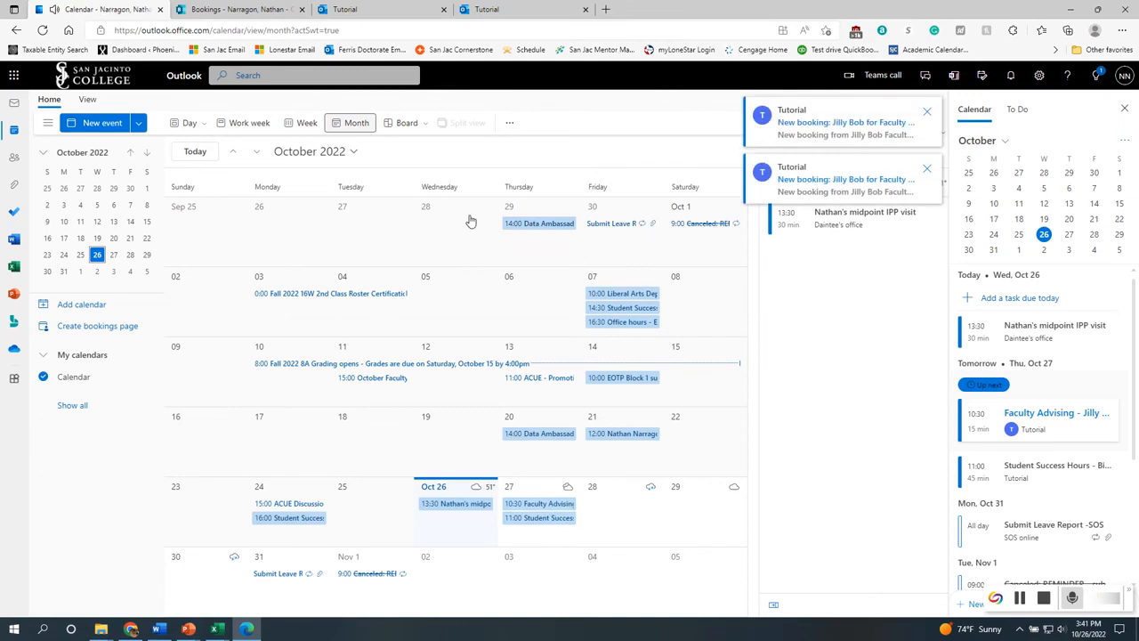
{"action": "left_click", "coordinate": [202, 11]}
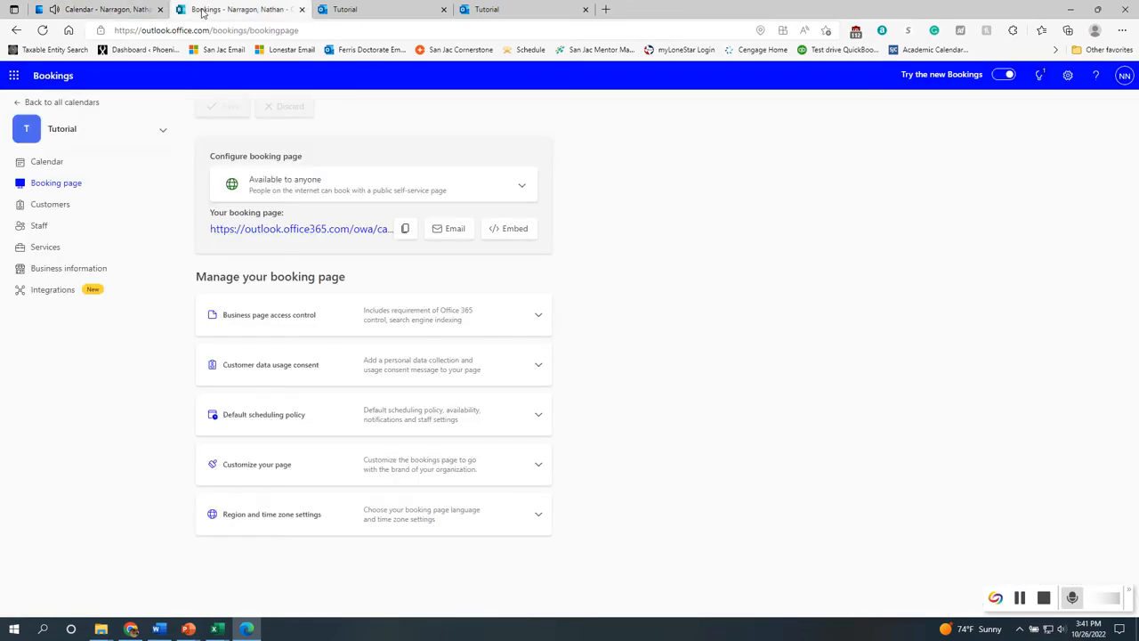
{"action": "left_click", "coordinate": [381, 9]}
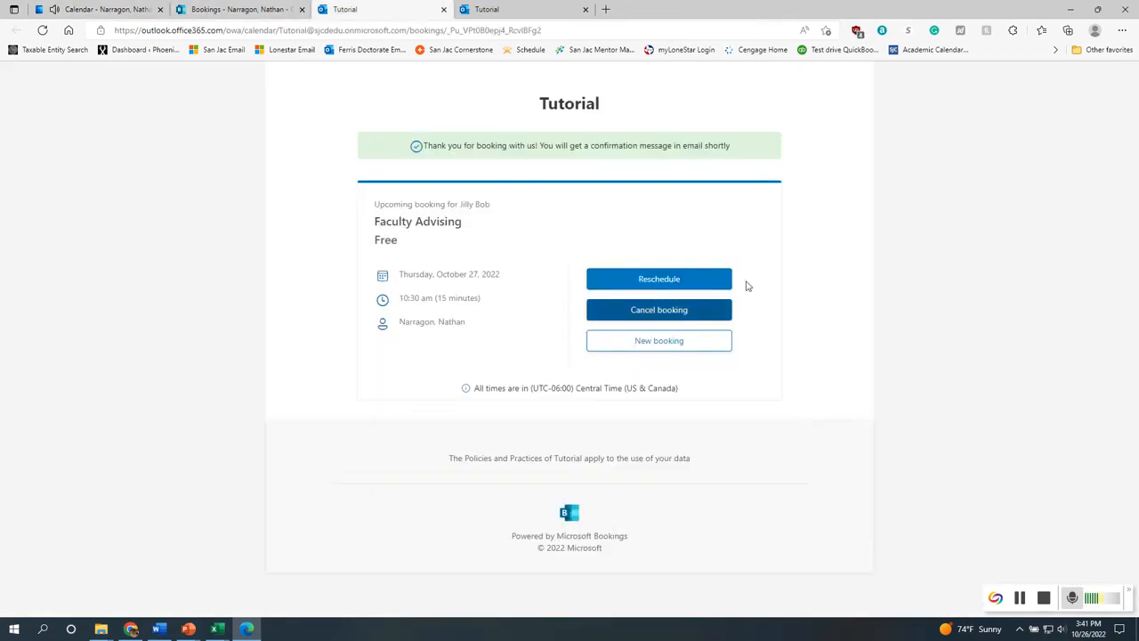
Cancel the earlier Student Success Hours booking
{"action": "left_click", "coordinate": [485, 10]}
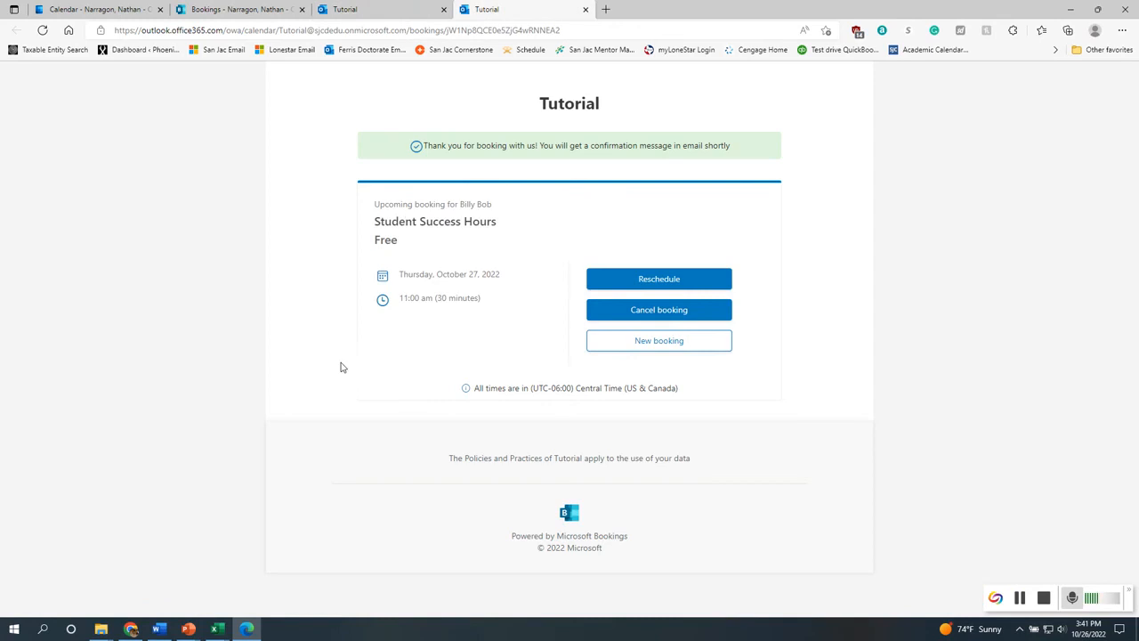
{"action": "left_click", "coordinate": [698, 316]}
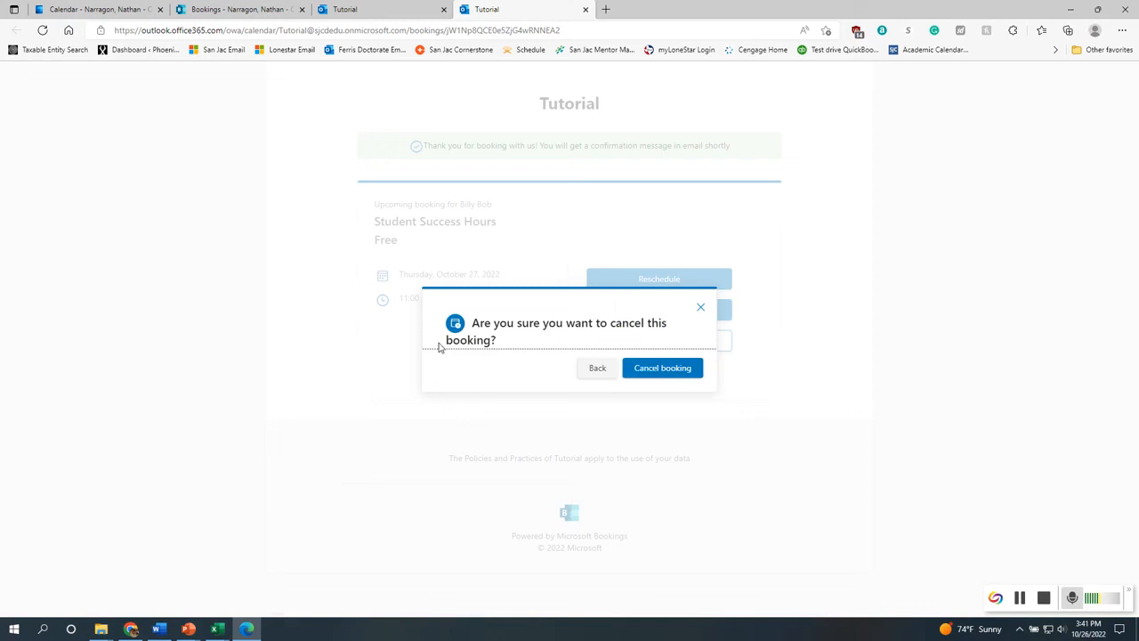
{"action": "left_click", "coordinate": [663, 370]}
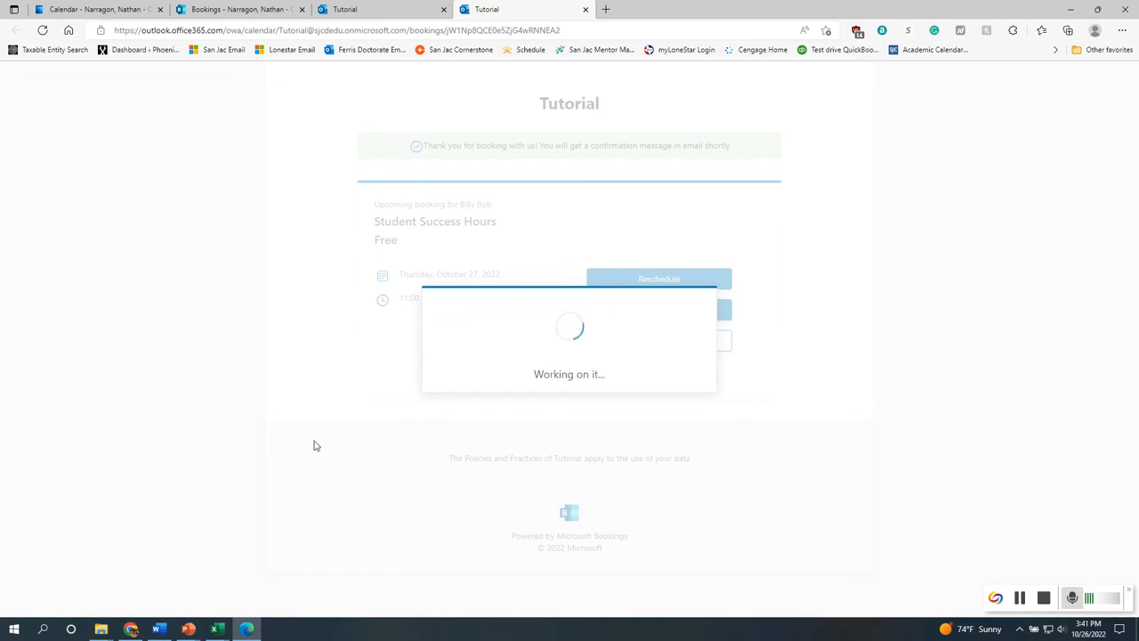
Dismiss the cancellation message and check the cancellation notices in the Outlook calendar
{"action": "left_click", "coordinate": [678, 381]}
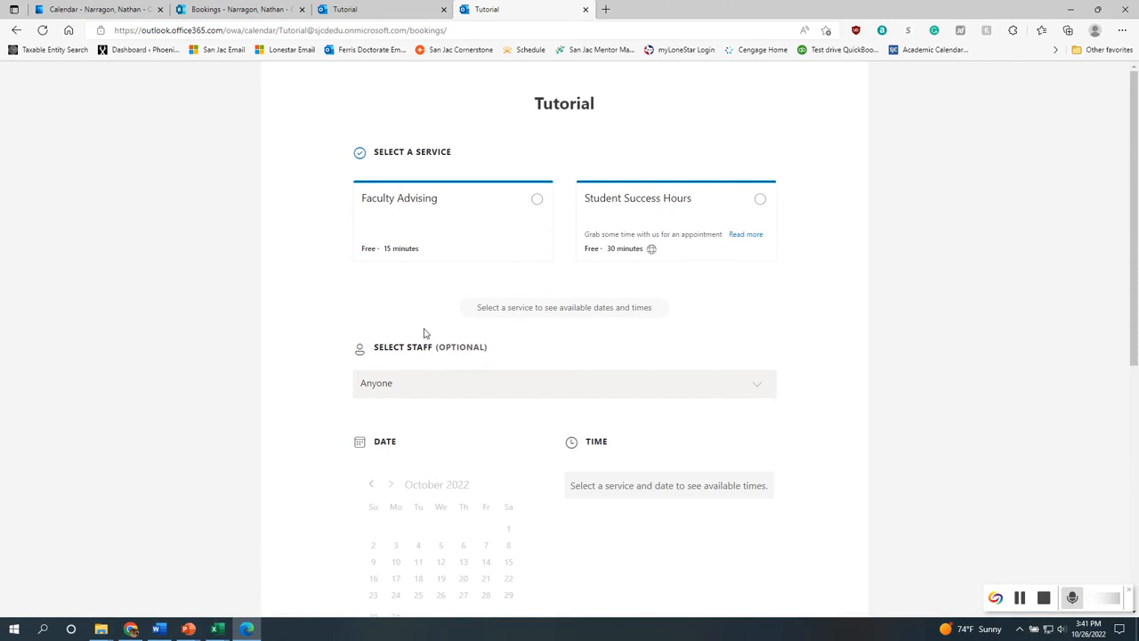
{"action": "left_click", "coordinate": [213, 10]}
{"action": "left_click", "coordinate": [124, 9]}
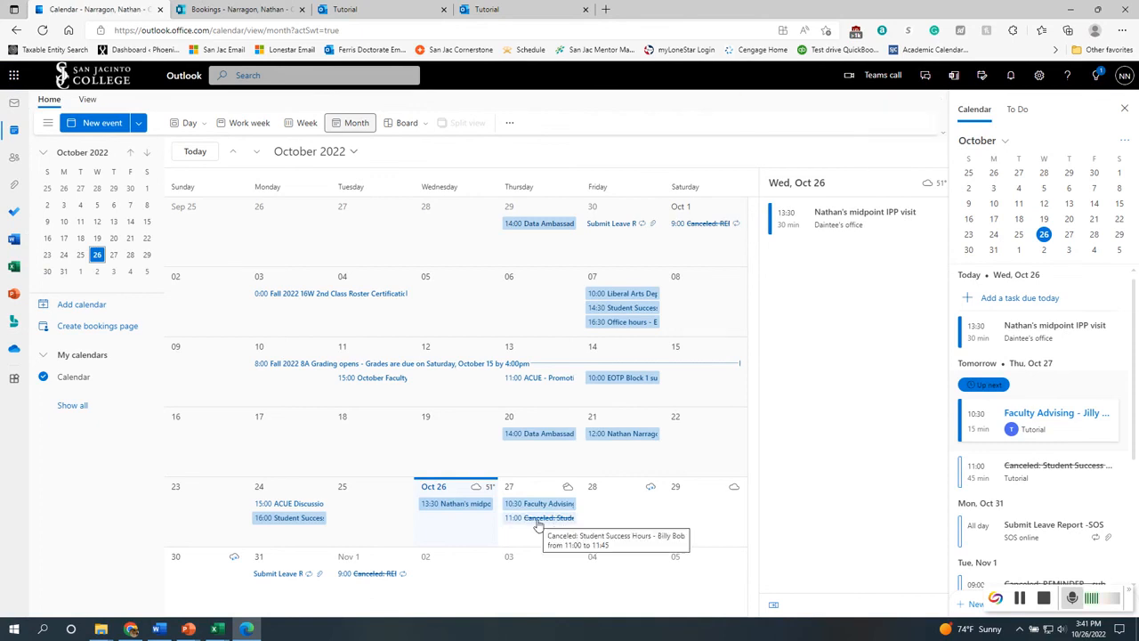
{"action": "left_click", "coordinate": [233, 9]}
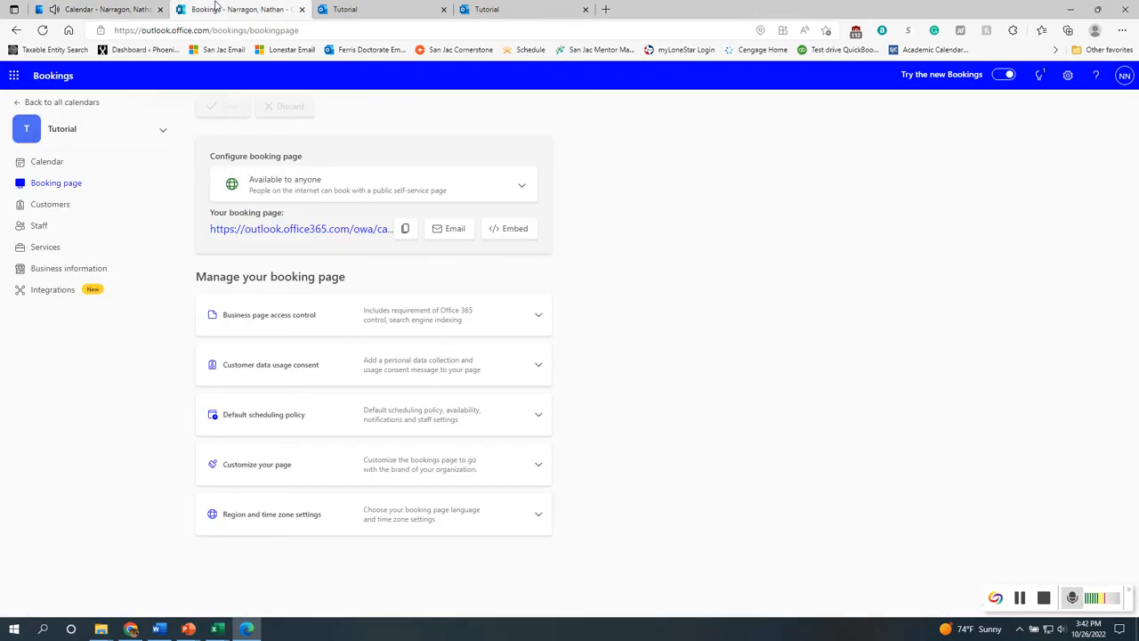
Open the public booking page and compare the available times for the Student Success Hours and Faculty Advising services
{"action": "left_click", "coordinate": [356, 229]}
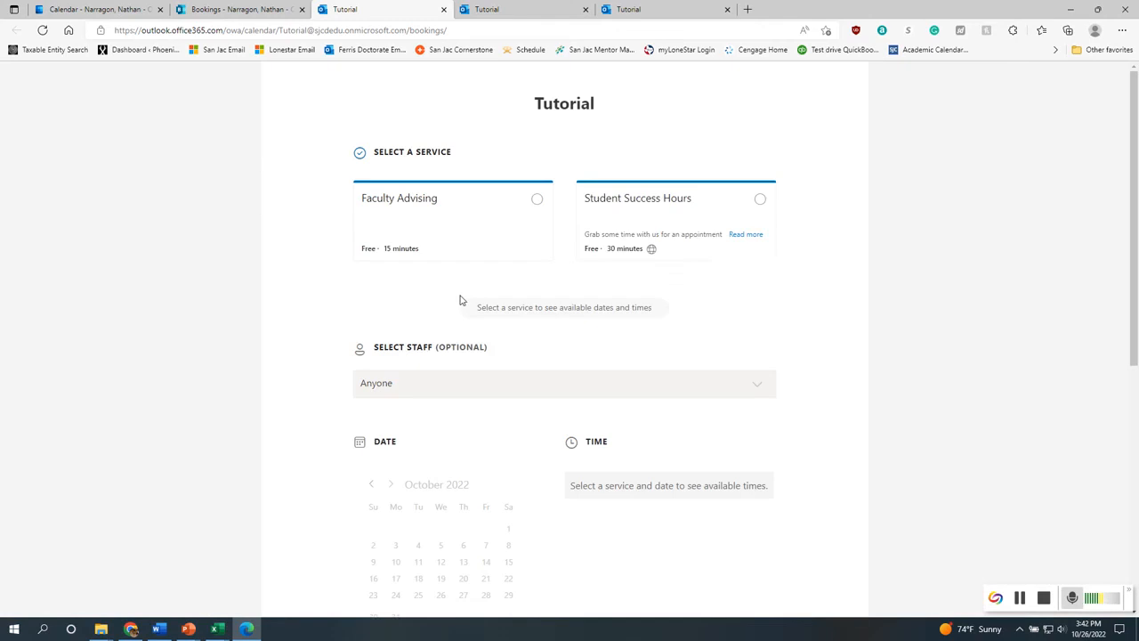
{"action": "left_click", "coordinate": [682, 221]}
{"action": "scroll", "coordinate": [686, 499], "scroll_direction": "down", "scroll_amount": 1}
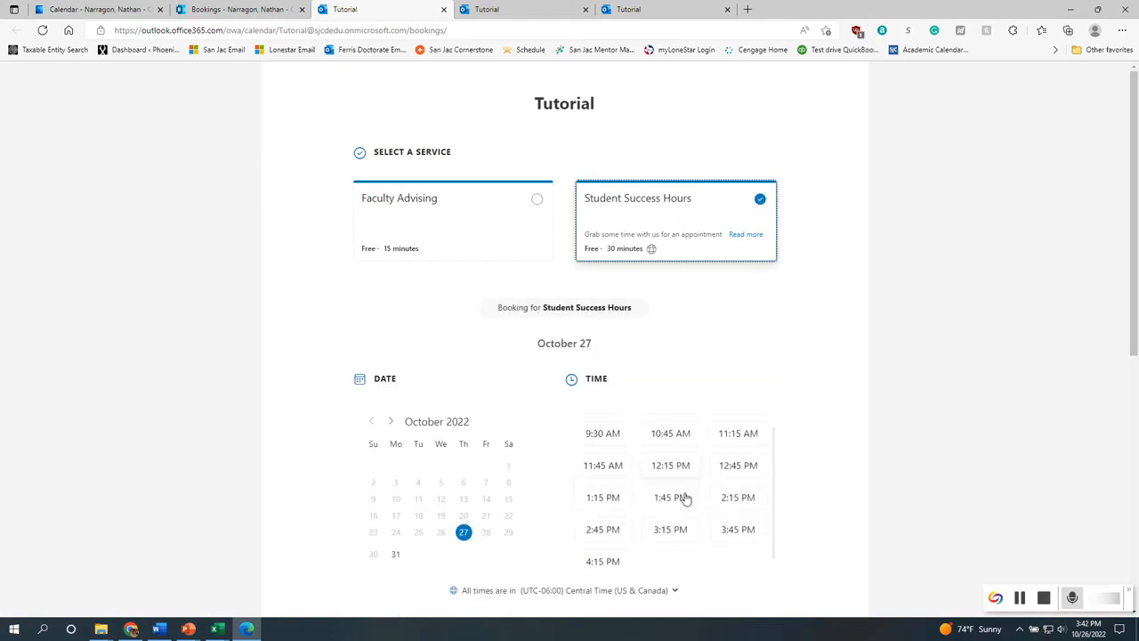
{"action": "scroll", "coordinate": [697, 533], "scroll_direction": "up", "scroll_amount": 1}
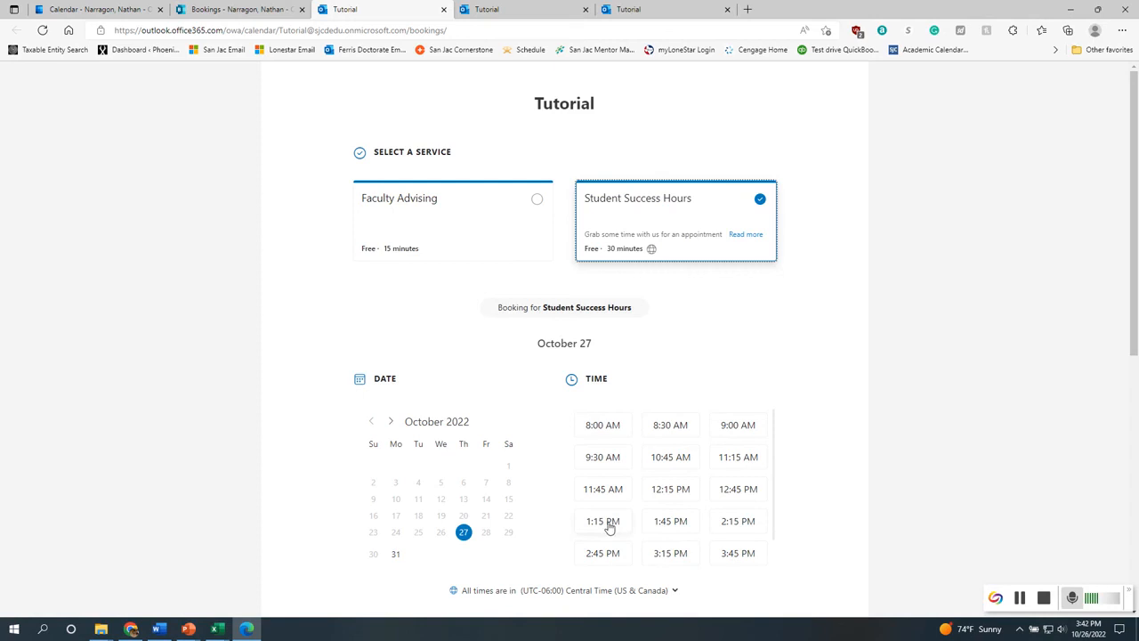
{"action": "left_click", "coordinate": [421, 214]}
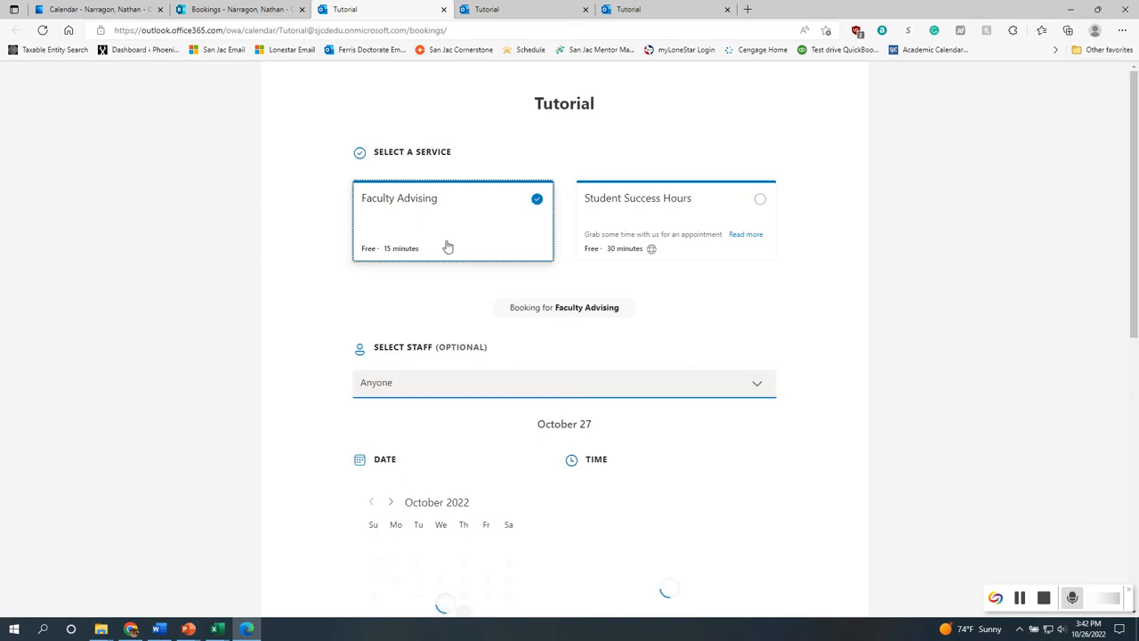
{"action": "scroll", "coordinate": [437, 575], "scroll_direction": "down", "scroll_amount": 3}
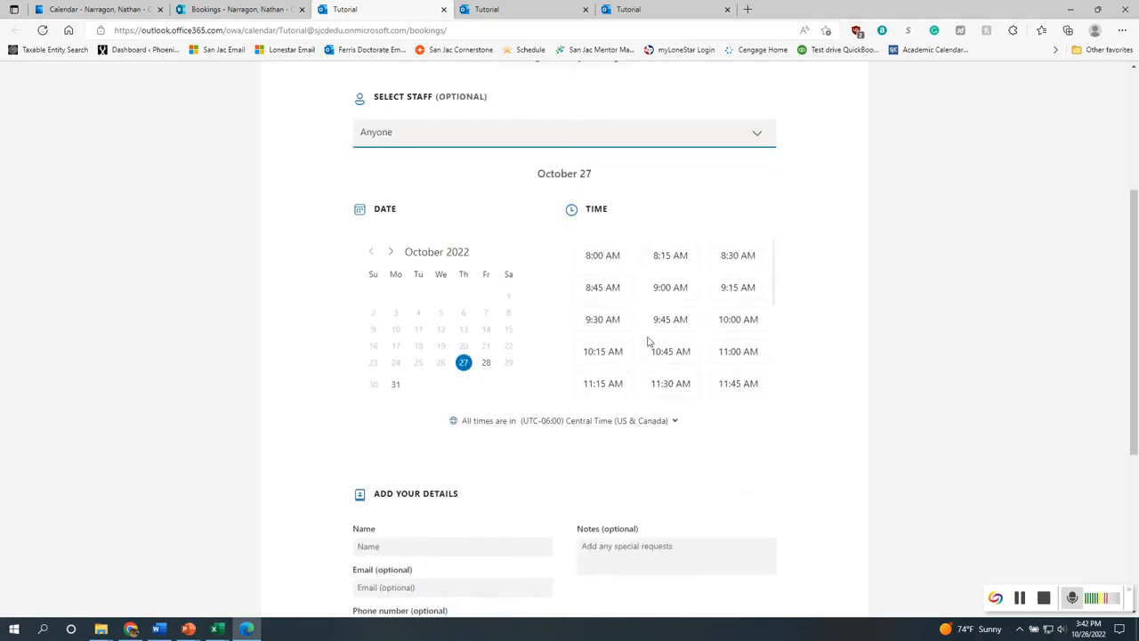
{"action": "scroll", "coordinate": [460, 473], "scroll_direction": "up", "scroll_amount": 3}
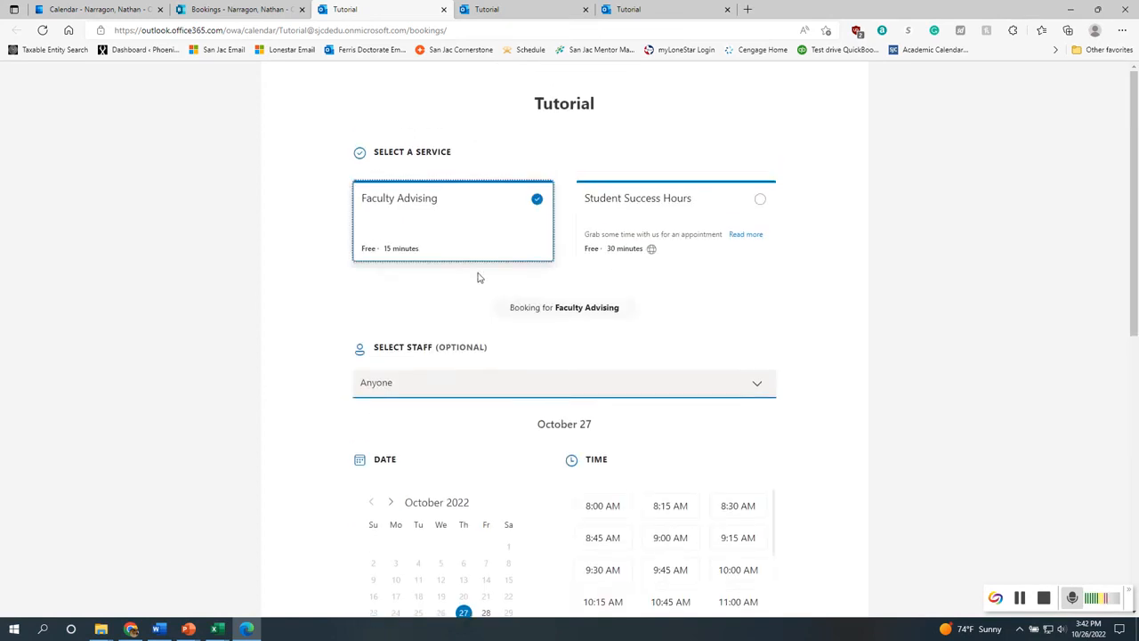
{"action": "left_click", "coordinate": [649, 222]}
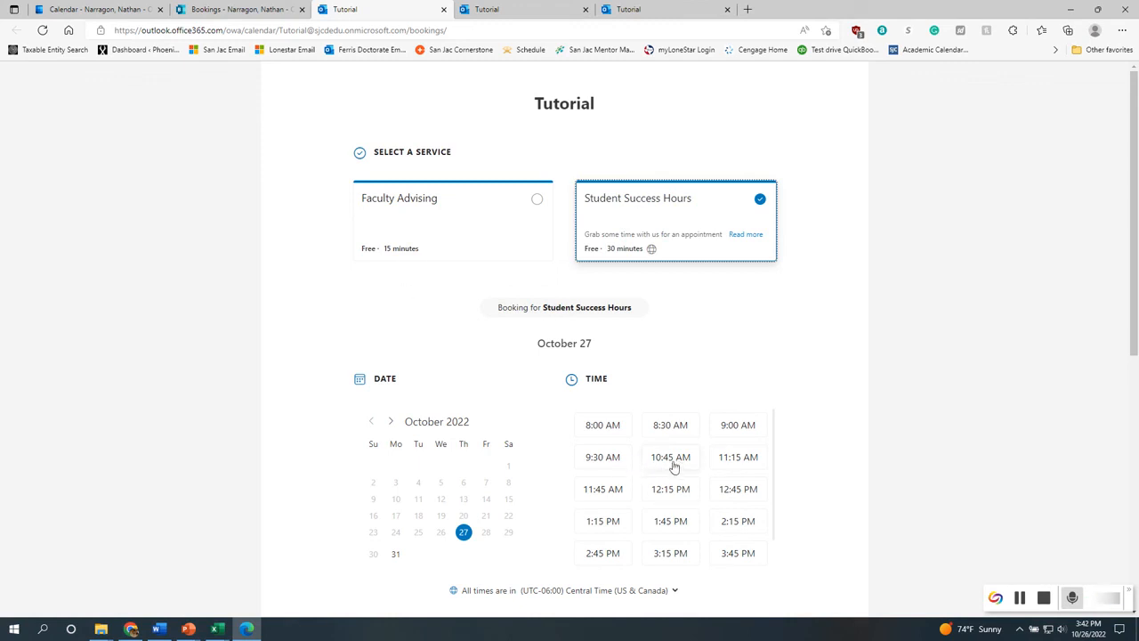
{"action": "scroll", "coordinate": [534, 542], "scroll_direction": "down", "scroll_amount": 5}
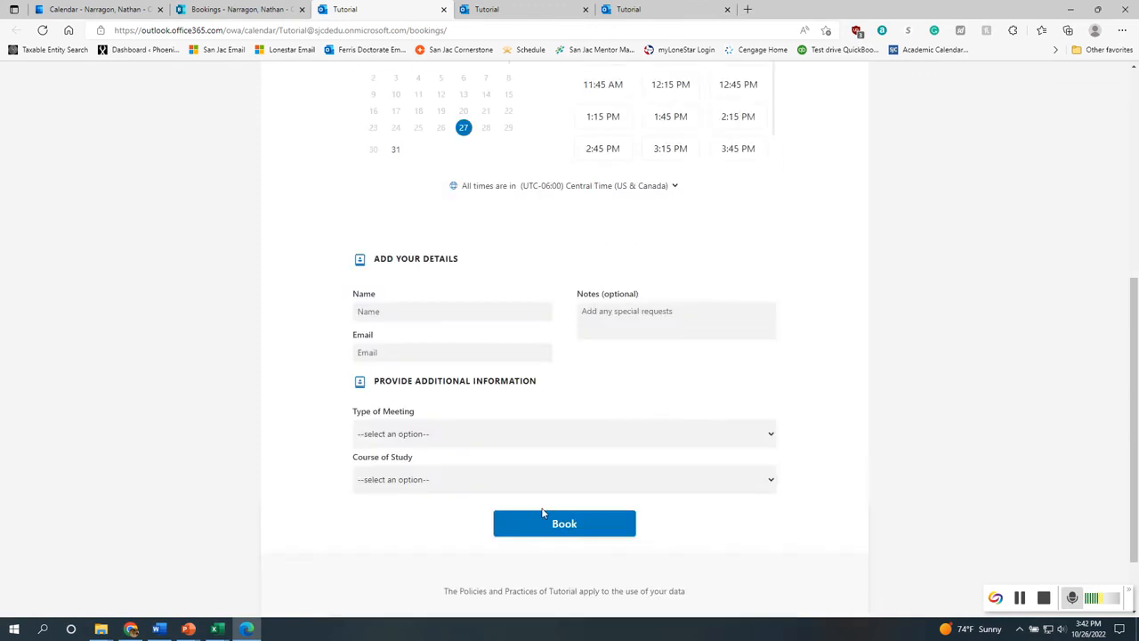
{"action": "scroll", "coordinate": [541, 515], "scroll_direction": "up", "scroll_amount": 4}
{"action": "scroll", "coordinate": [545, 480], "scroll_direction": "down", "scroll_amount": 1}
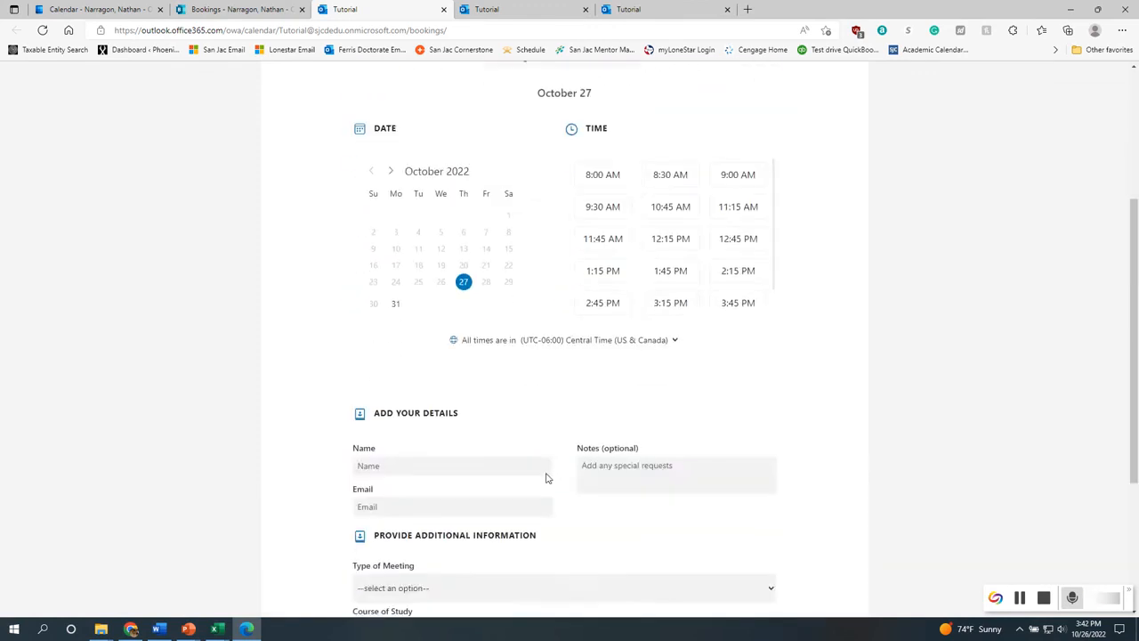
{"action": "scroll", "coordinate": [636, 473], "scroll_direction": "up", "scroll_amount": 1}
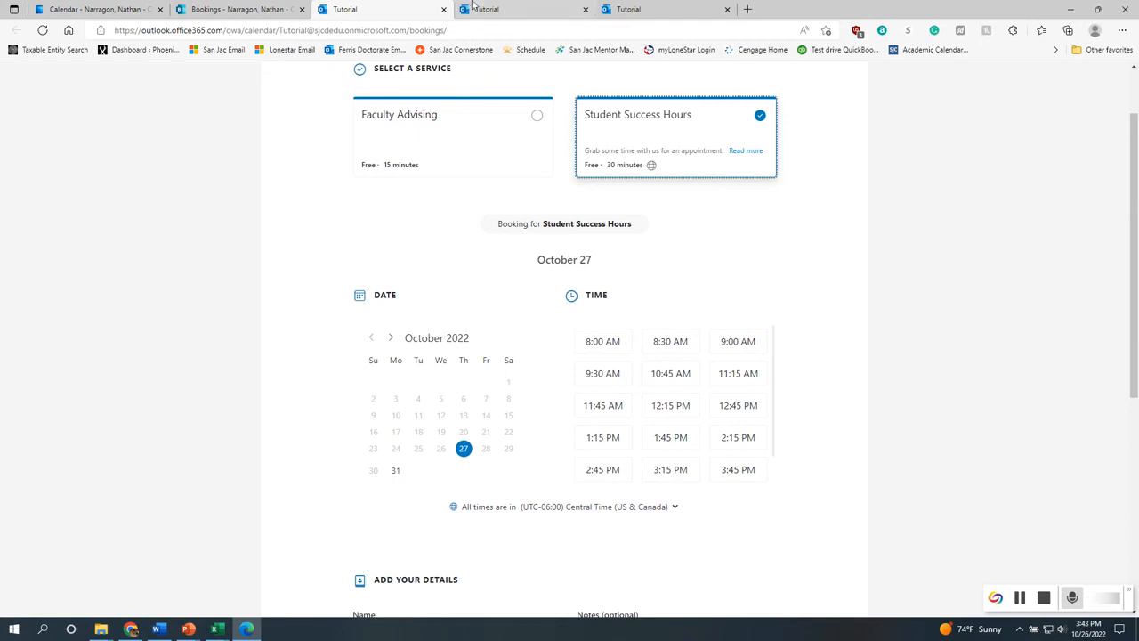
{"action": "scroll", "coordinate": [525, 488], "scroll_direction": "down", "scroll_amount": 3}
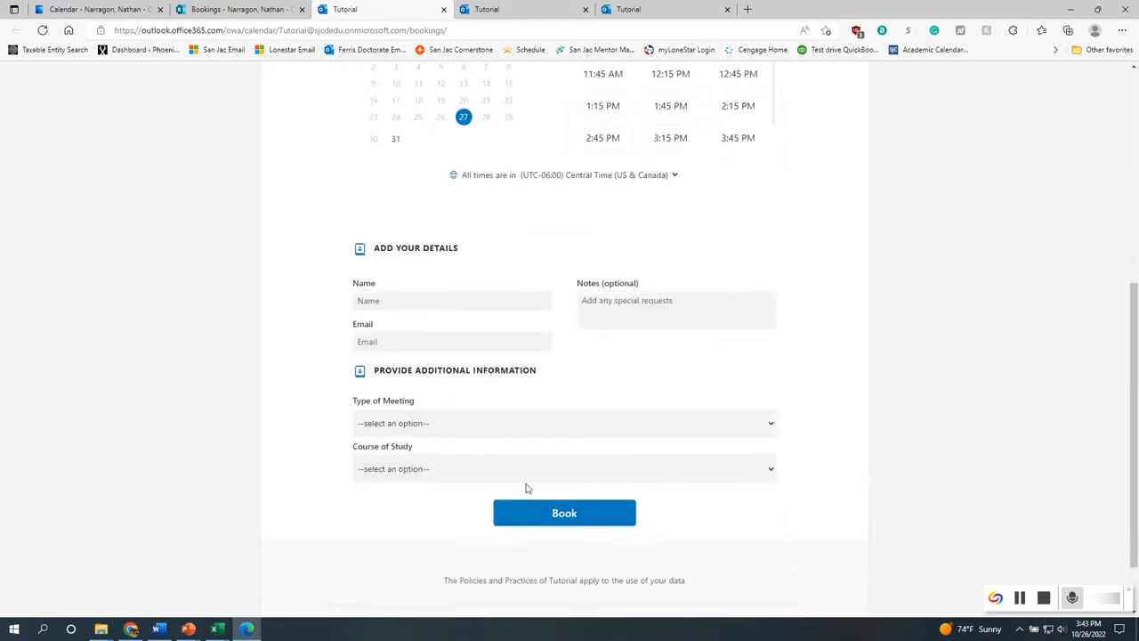
{"action": "scroll", "coordinate": [525, 488], "scroll_direction": "up", "scroll_amount": 5}
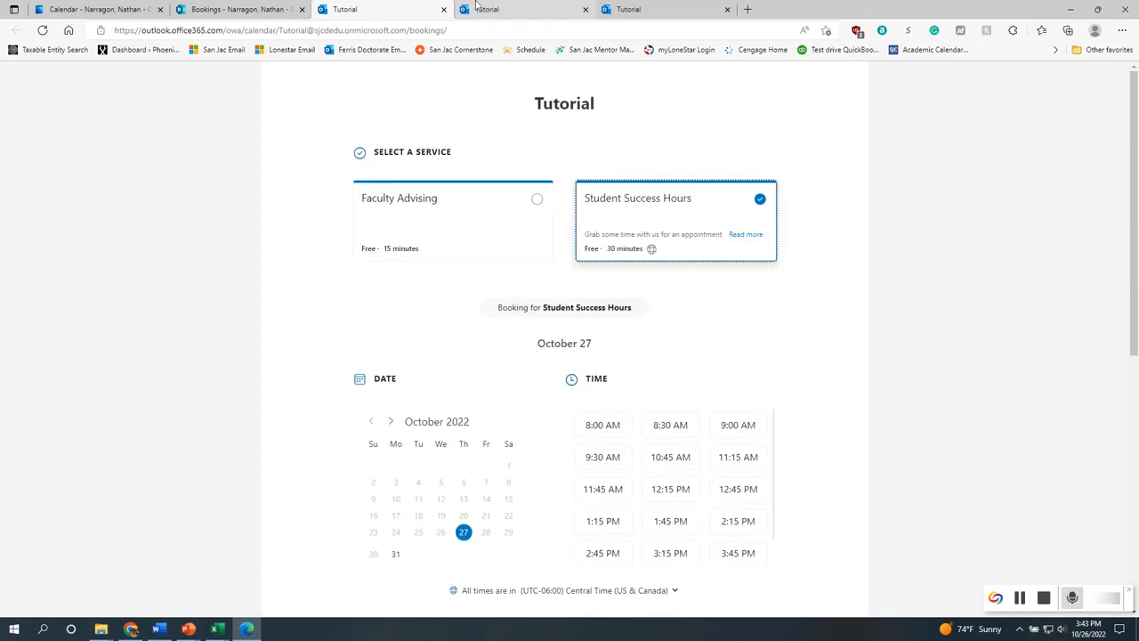
Reschedule the Faculty Advising booking to 1:30 PM on October 27, 2022
{"action": "left_click", "coordinate": [476, 8]}
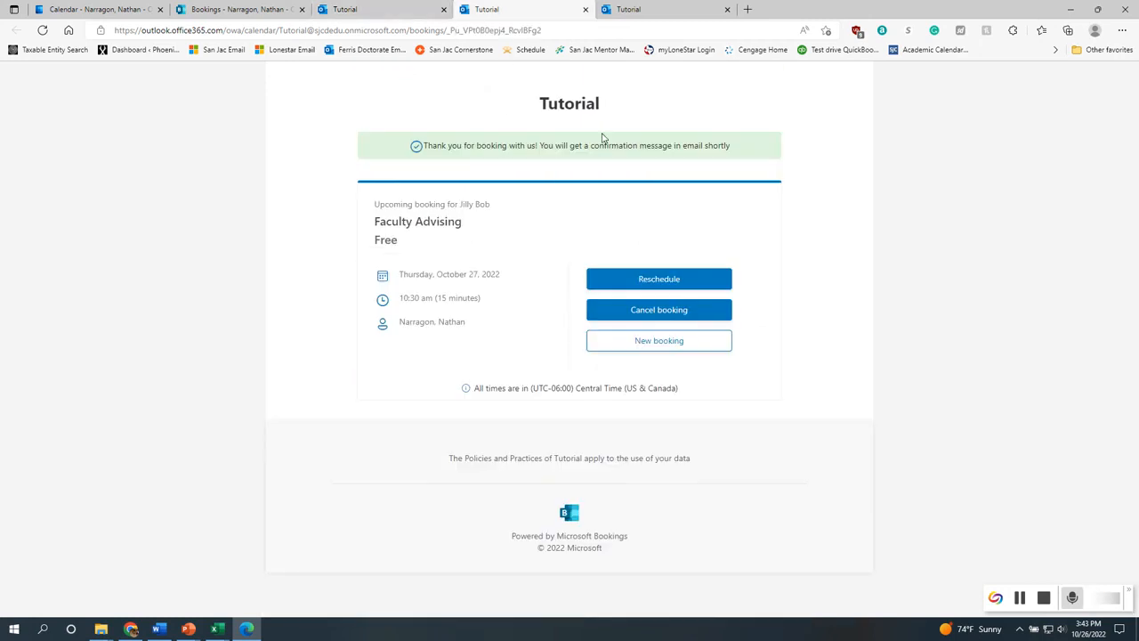
{"action": "left_click", "coordinate": [674, 278]}
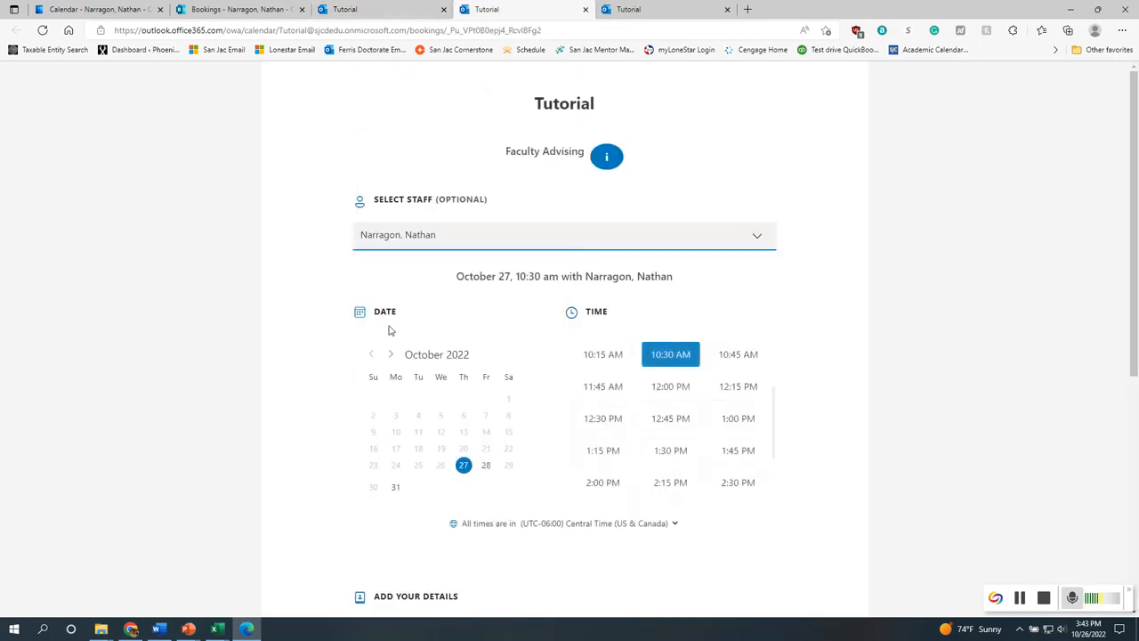
{"action": "left_click", "coordinate": [671, 456]}
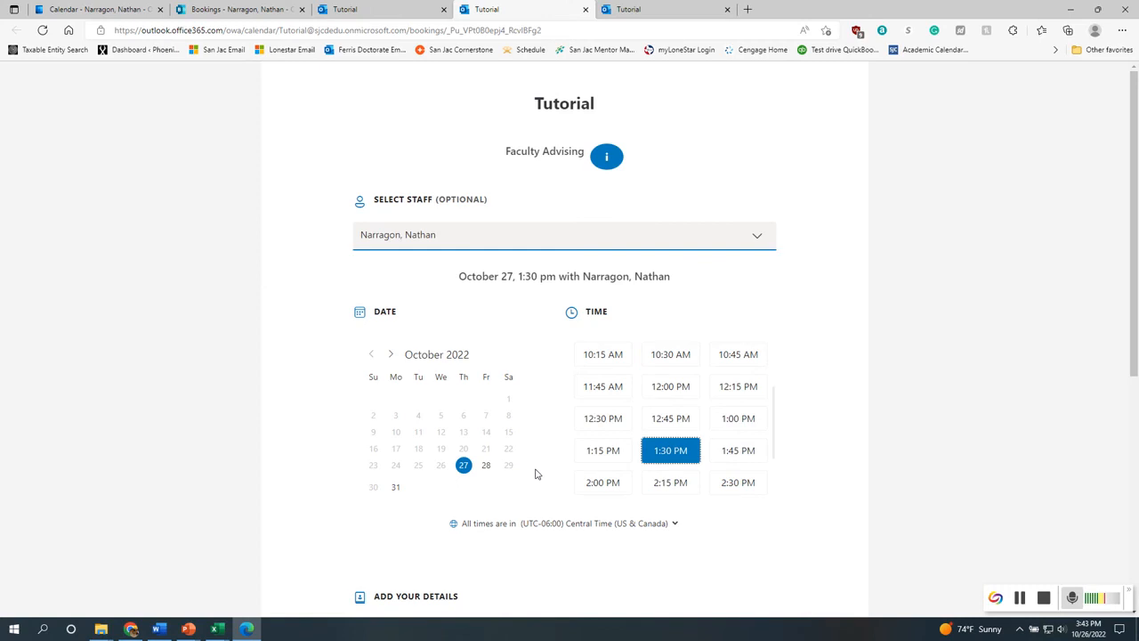
{"action": "scroll", "coordinate": [537, 474], "scroll_direction": "down", "scroll_amount": 3}
{"action": "scroll", "coordinate": [564, 422], "scroll_direction": "down", "scroll_amount": 2}
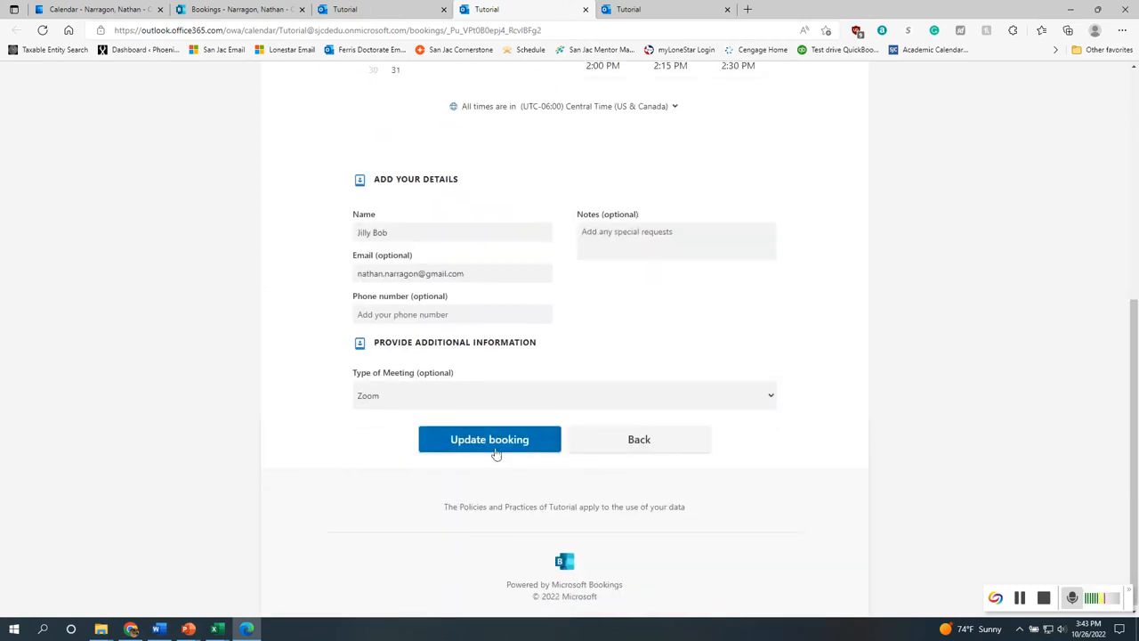
{"action": "left_click", "coordinate": [499, 444]}
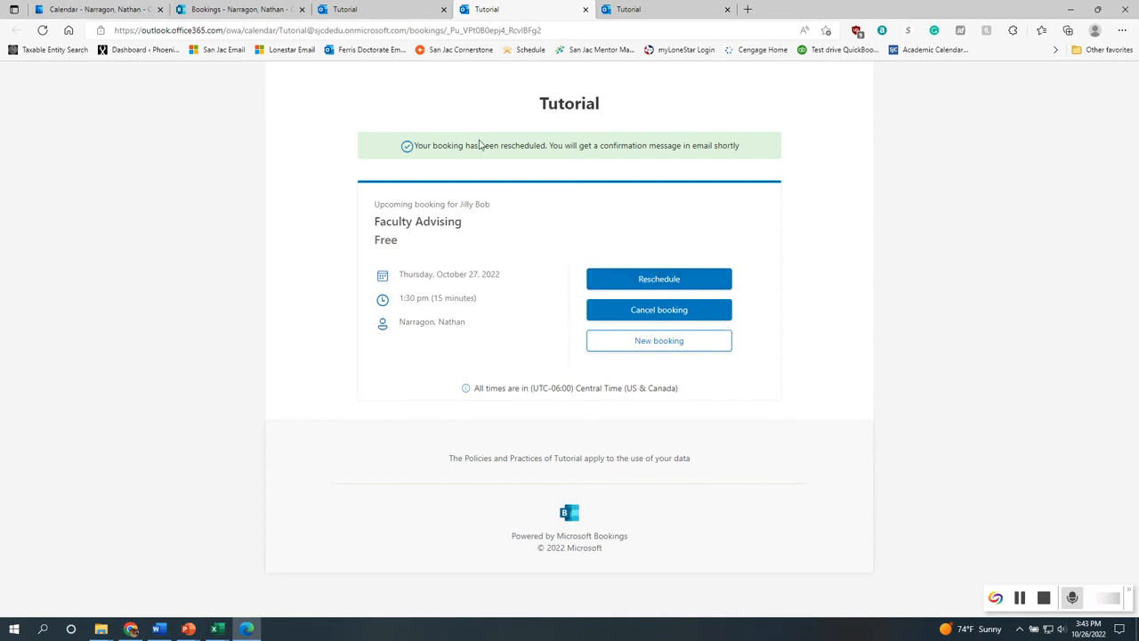
Reload the booking page and recheck the Student Success Hours times for October 27
{"action": "left_click", "coordinate": [378, 9]}
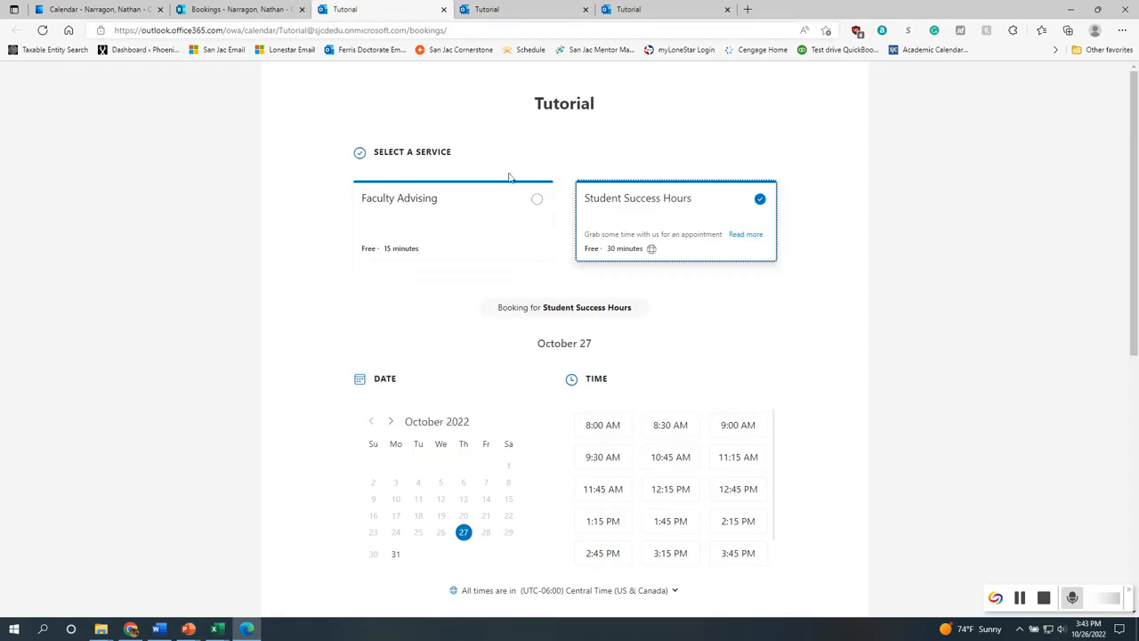
{"action": "left_click", "coordinate": [42, 31]}
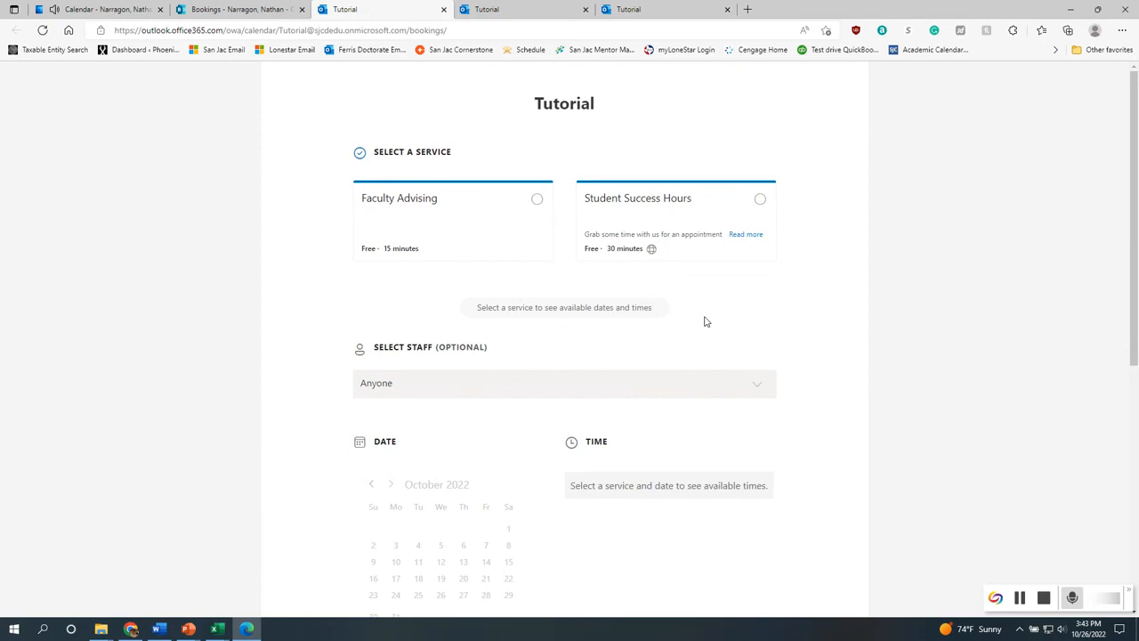
{"action": "left_click", "coordinate": [516, 204]}
{"action": "left_click", "coordinate": [709, 211]}
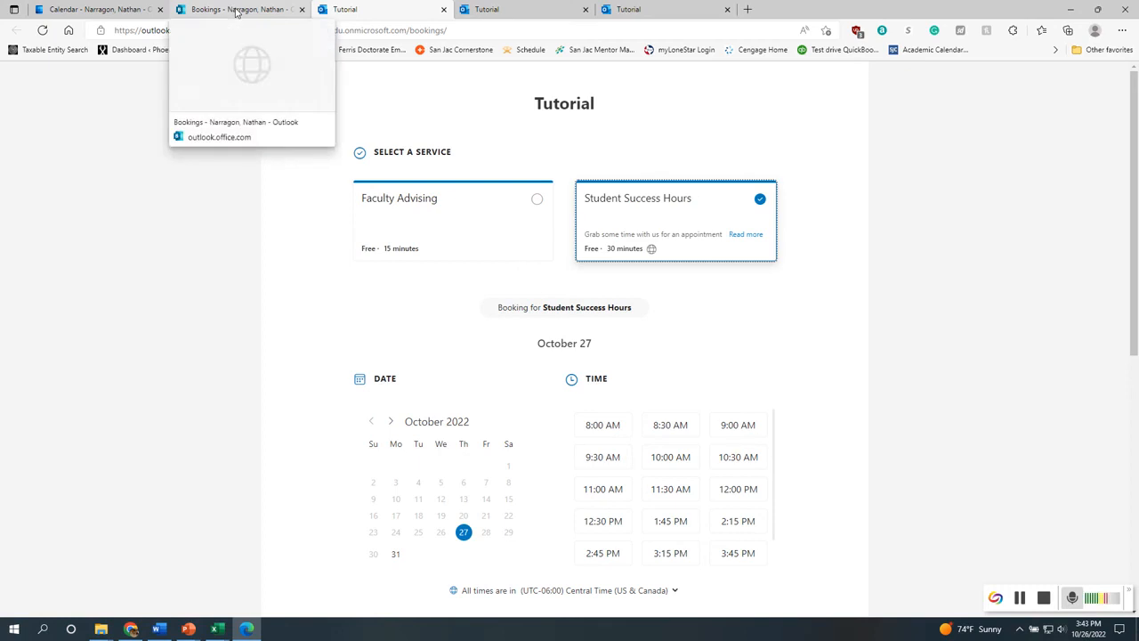
Check the rescheduled appointment in the Outlook calendar and the Bookings calendar view
{"action": "left_click", "coordinate": [127, 9]}
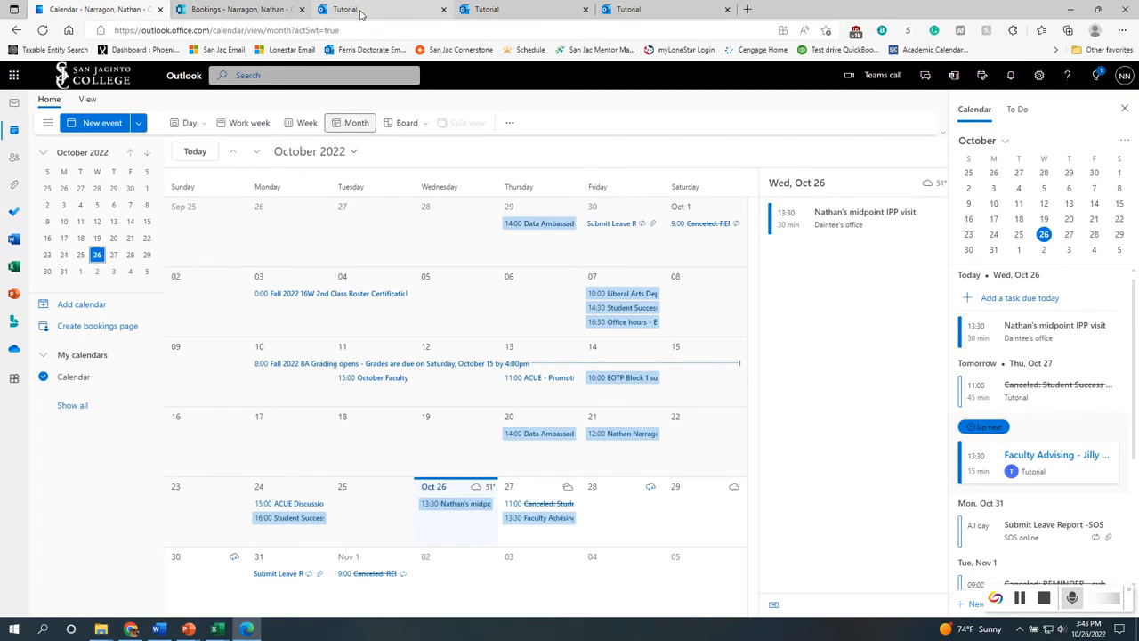
{"action": "left_click", "coordinate": [236, 9]}
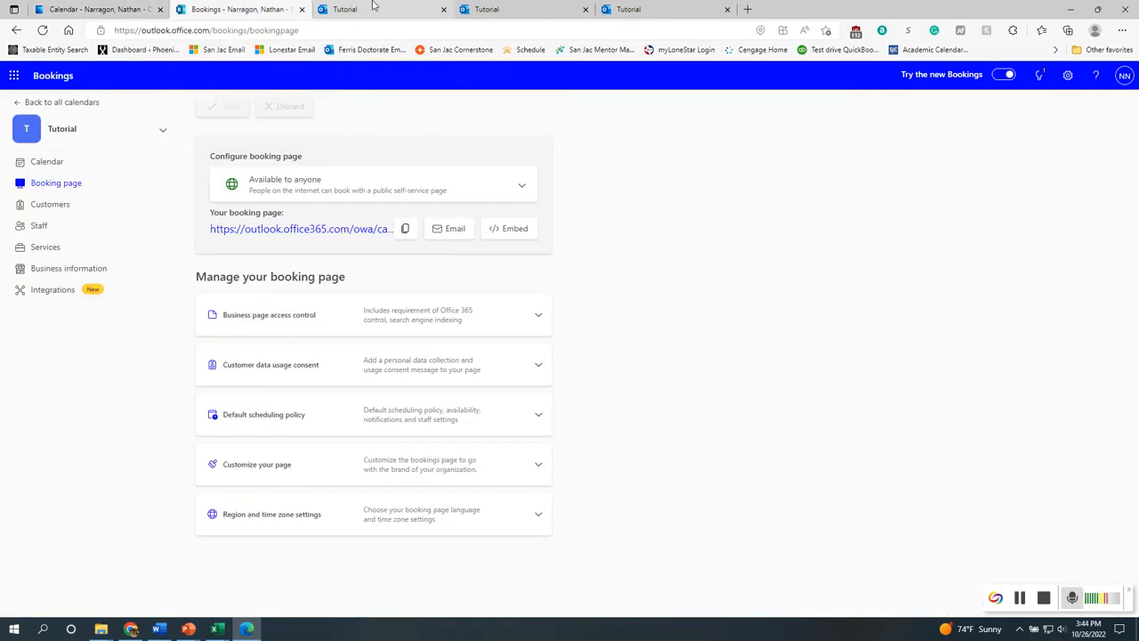
{"action": "mouse_move", "coordinate": [374, 6]}
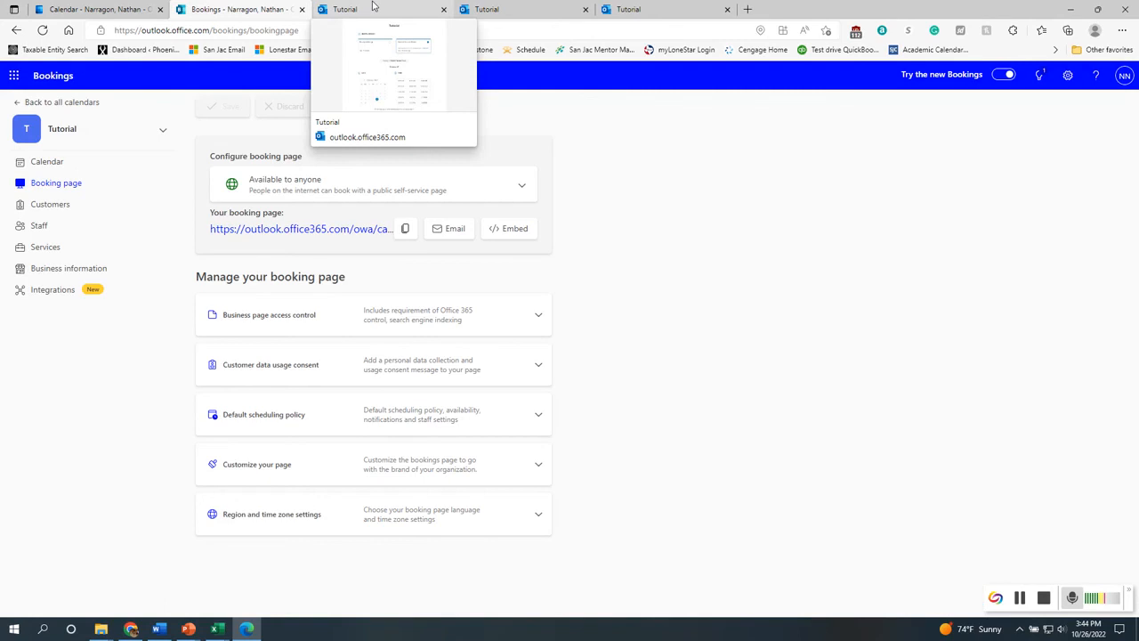
{"action": "left_click", "coordinate": [374, 9]}
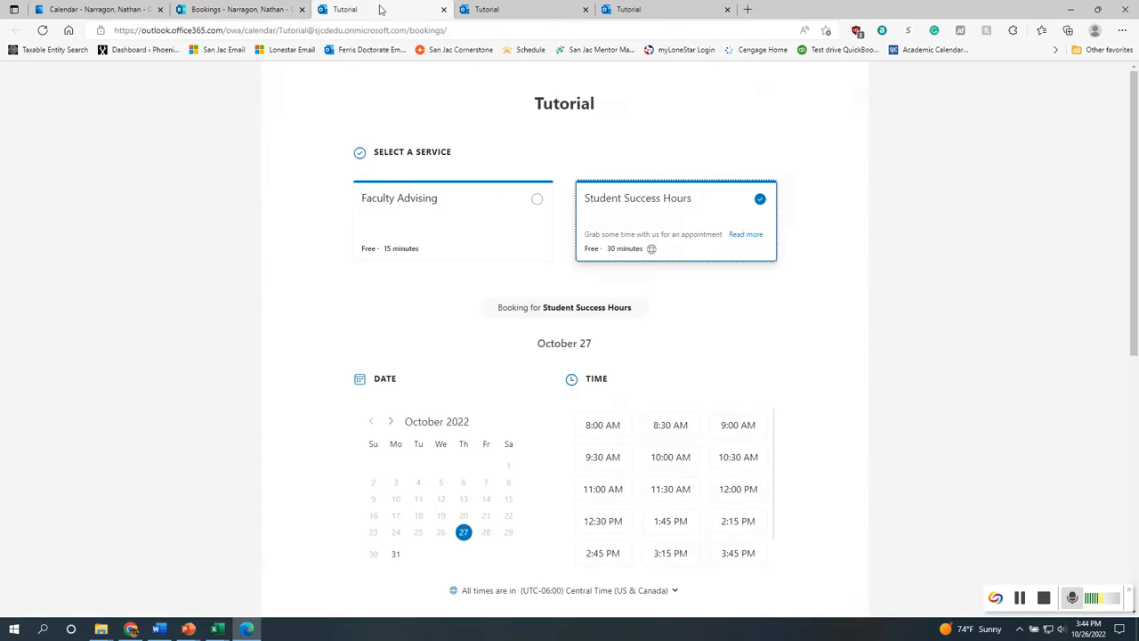
{"action": "mouse_move", "coordinate": [521, 21]}
{"action": "left_click", "coordinate": [105, 11]}
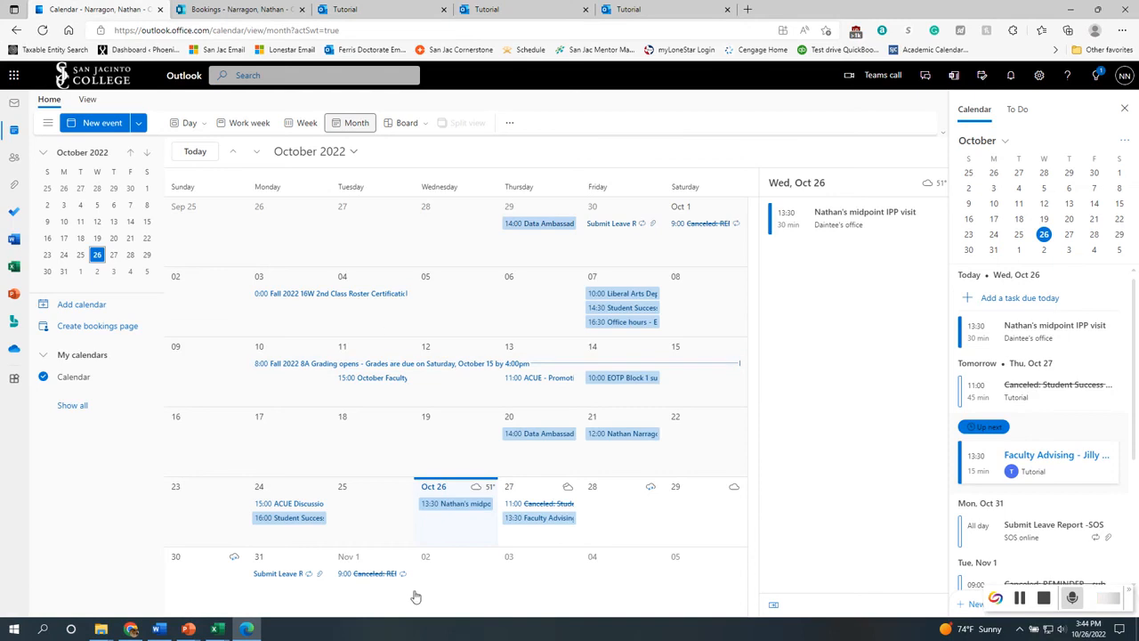
{"action": "left_click", "coordinate": [228, 10]}
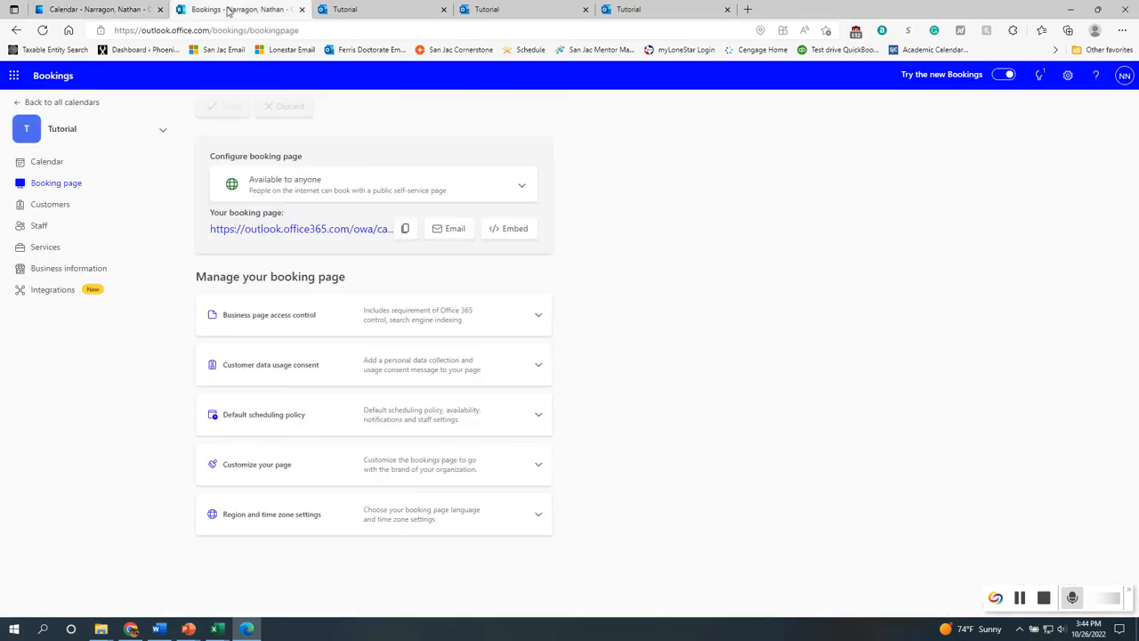
{"action": "left_click", "coordinate": [356, 10]}
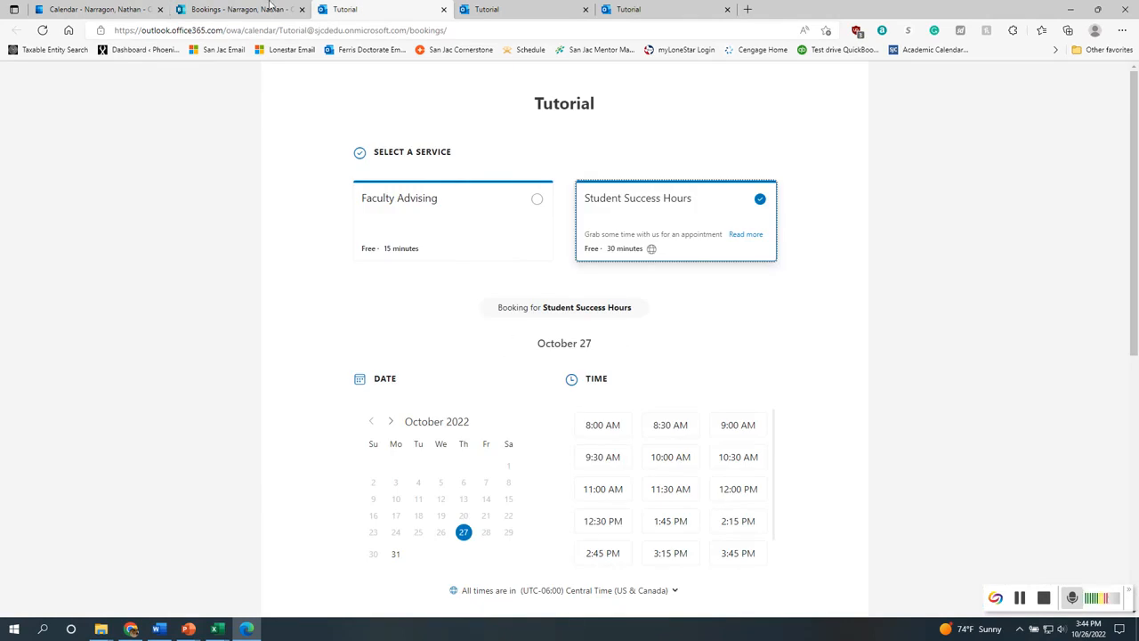
{"action": "left_click", "coordinate": [236, 9]}
{"action": "left_click", "coordinate": [45, 164]}
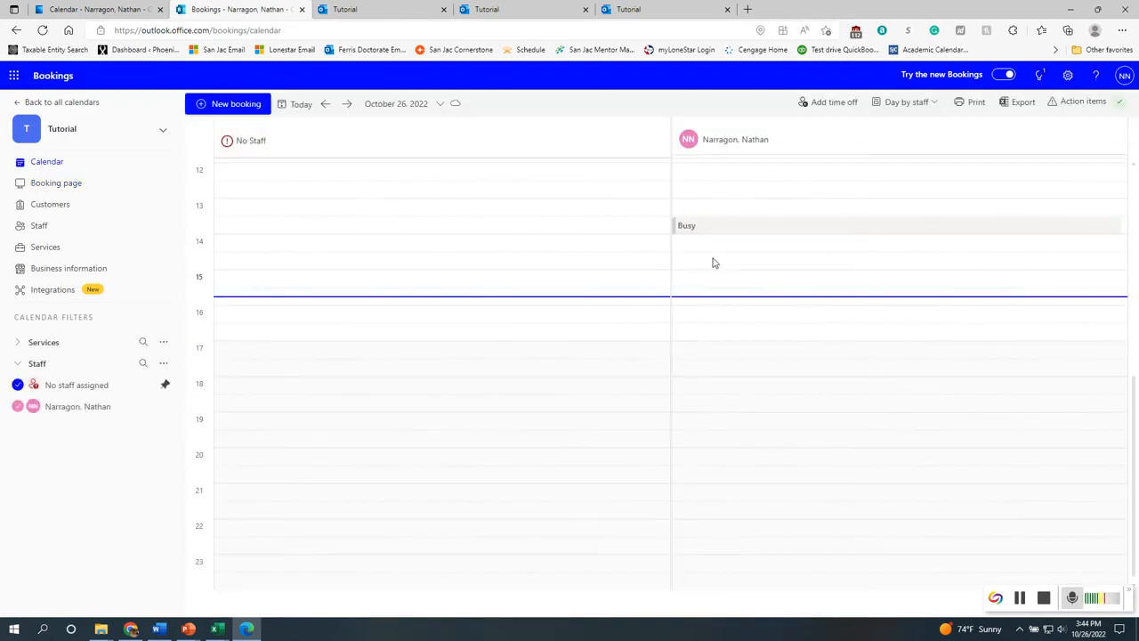
{"action": "mouse_move", "coordinate": [711, 232]}
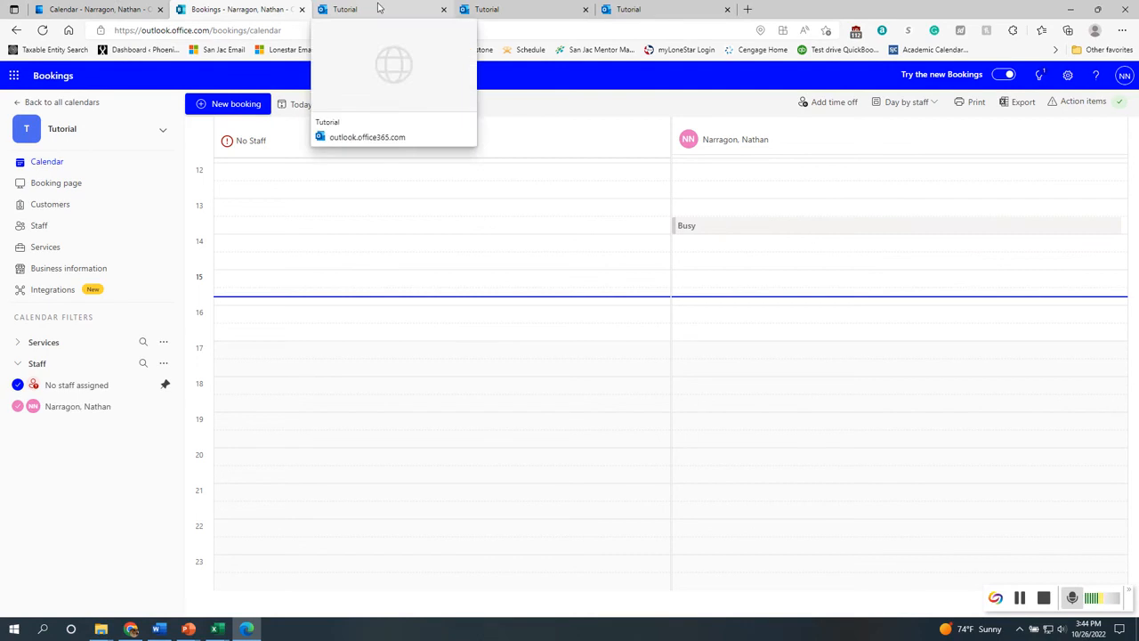
Cancel the rescheduled Faculty Advising booking and return to the Bookings calendar
{"action": "left_click", "coordinate": [505, 9]}
{"action": "left_click", "coordinate": [682, 312]}
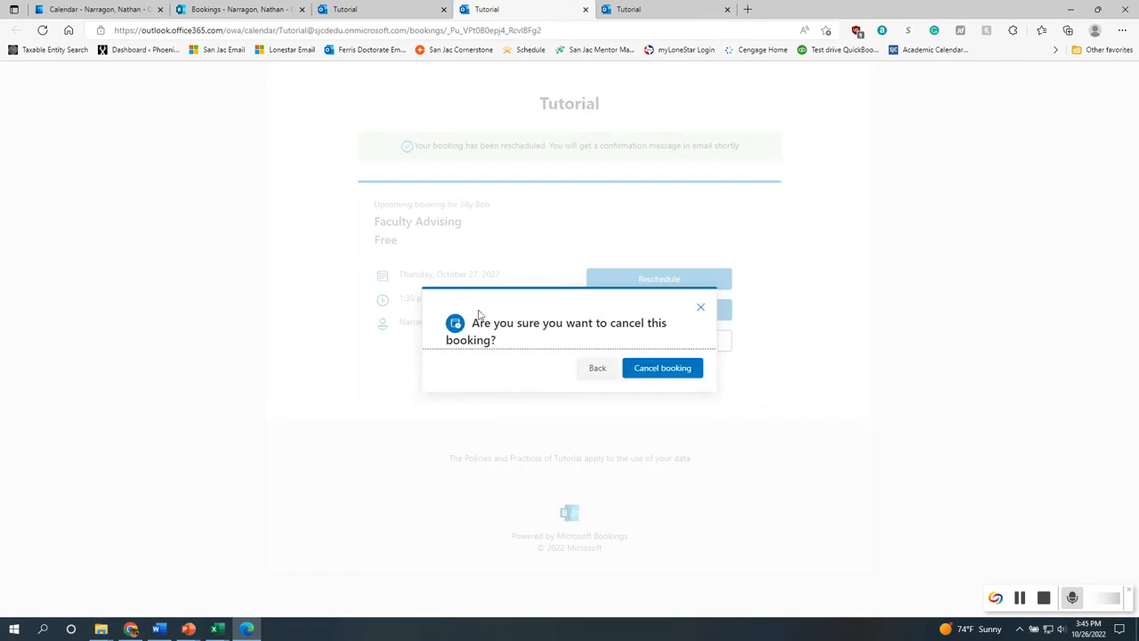
{"action": "left_click", "coordinate": [687, 372]}
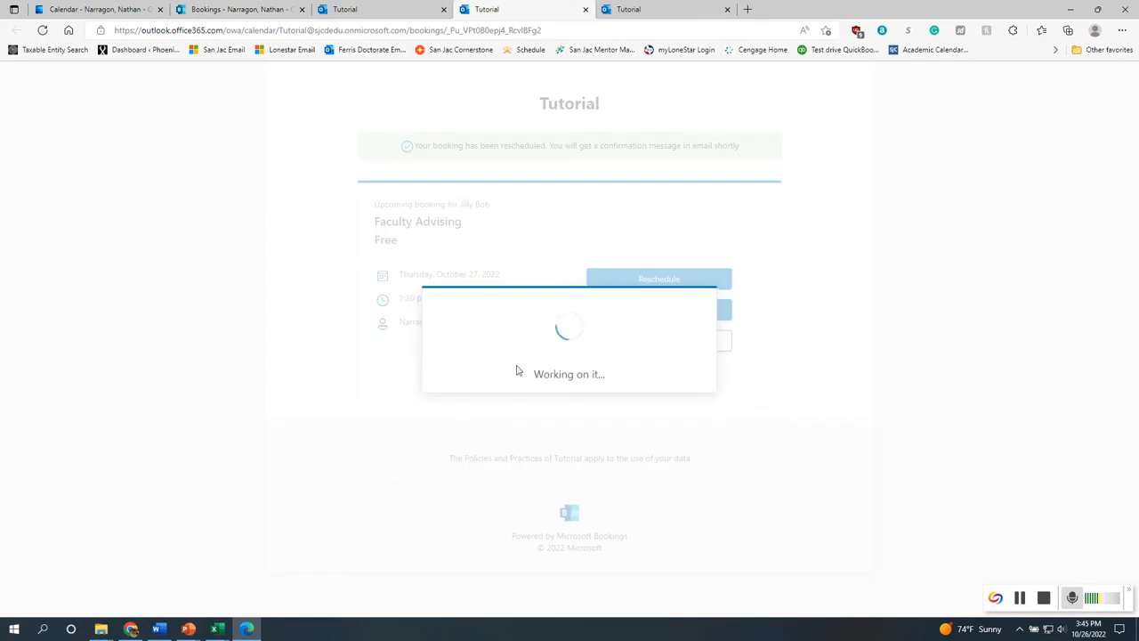
{"action": "left_click", "coordinate": [372, 15]}
{"action": "left_click", "coordinate": [235, 10]}
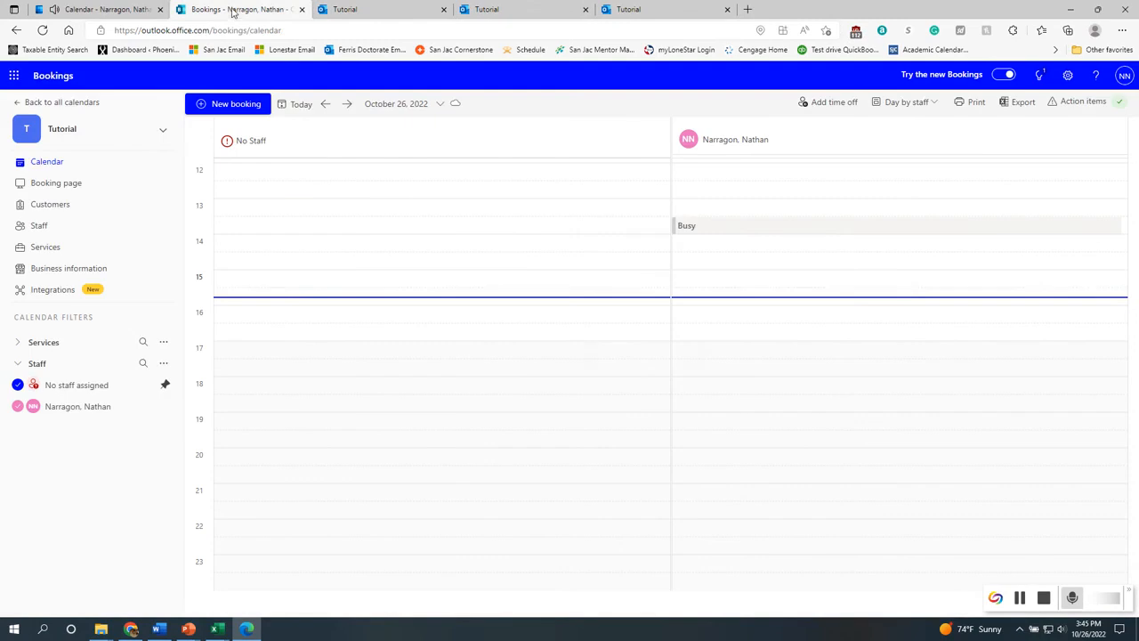